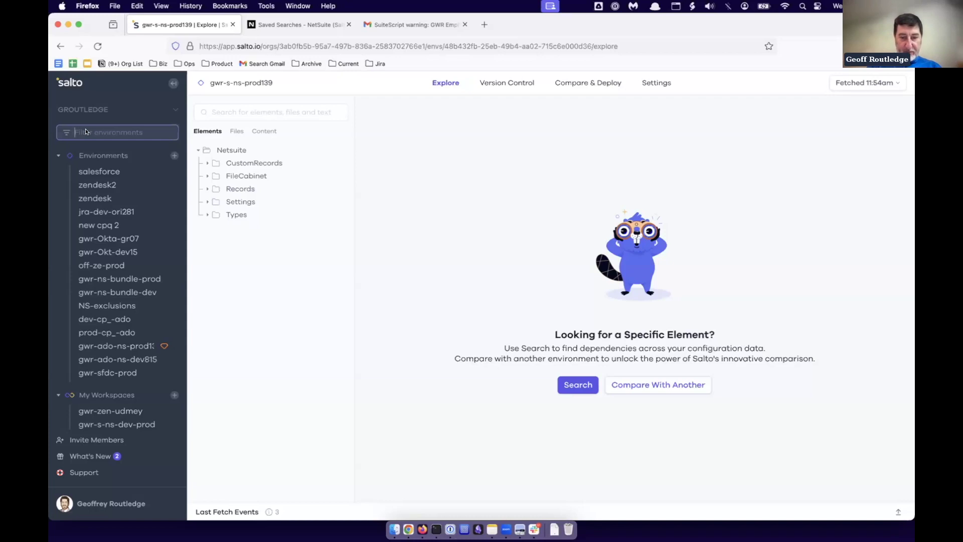
Filter environments to 's-ns' and open the gwr-s-ns-prod139 environment.
{"action": "type", "text": "s-ns"}
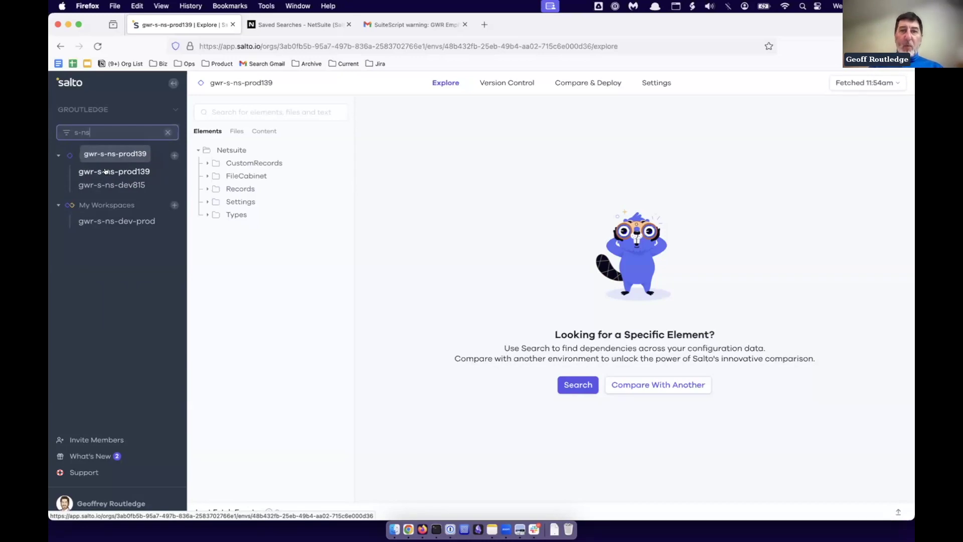
{"action": "left_click", "coordinate": [106, 171]}
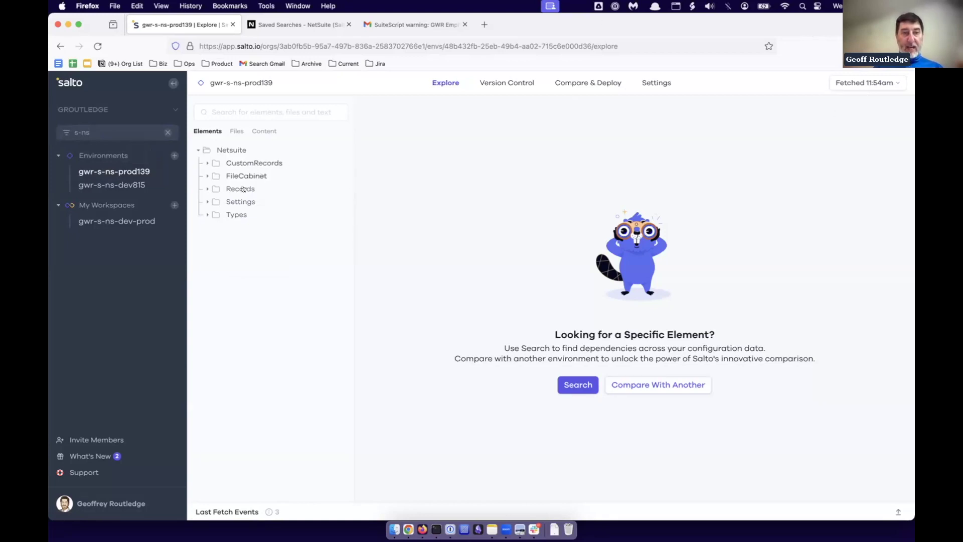
Expand Netsuite > Records and the role folder to list roles like salto-all-permissions and Test Emp Centre.
{"action": "left_click", "coordinate": [207, 189]}
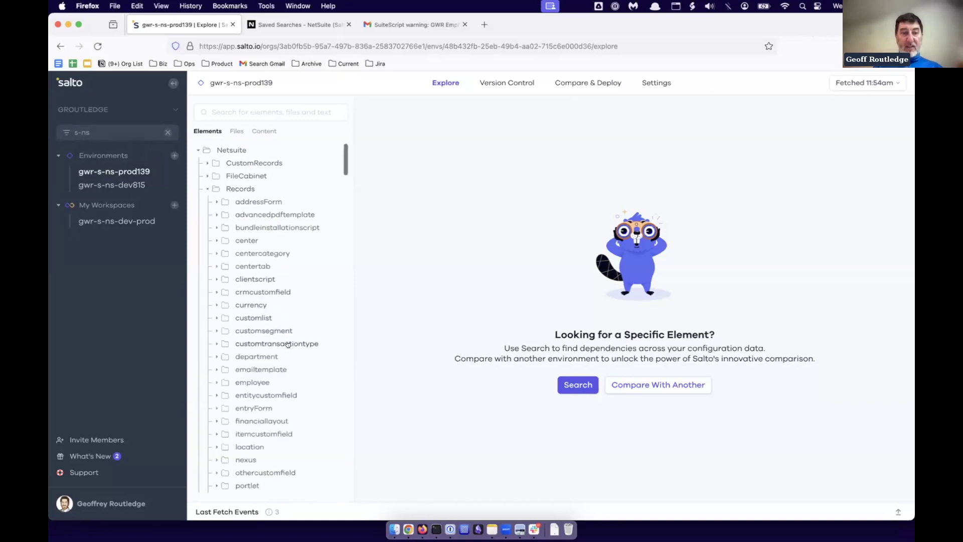
{"action": "scroll", "coordinate": [288, 345], "scroll_direction": "down", "scroll_amount": 10}
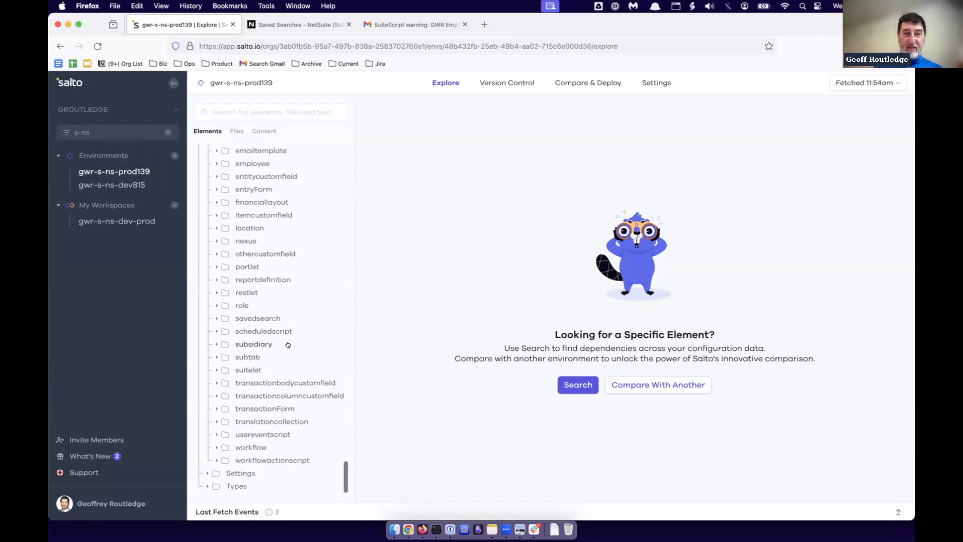
{"action": "scroll", "coordinate": [288, 344], "scroll_direction": "up", "scroll_amount": 10}
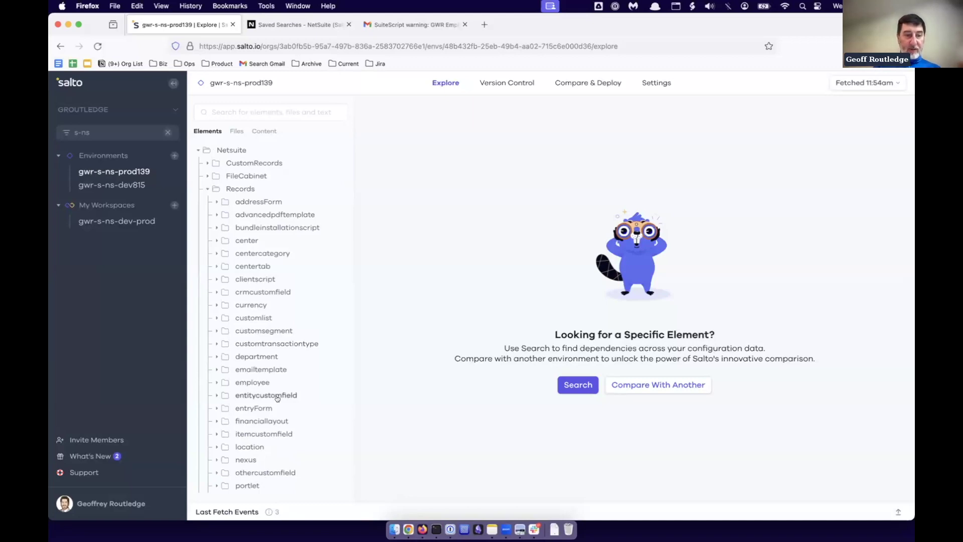
{"action": "scroll", "coordinate": [277, 398], "scroll_direction": "down", "scroll_amount": 2}
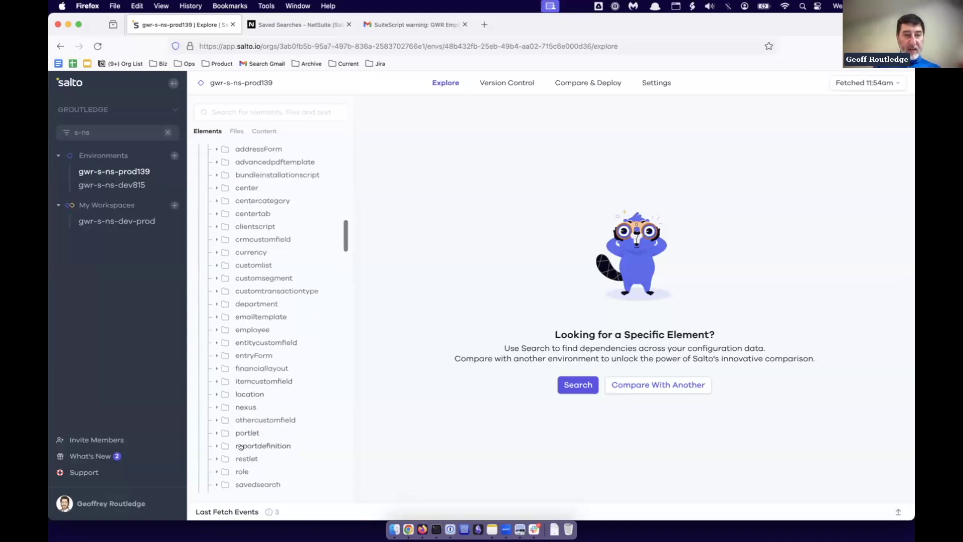
{"action": "left_click", "coordinate": [242, 471]}
{"action": "scroll", "coordinate": [294, 410], "scroll_direction": "down", "scroll_amount": 10}
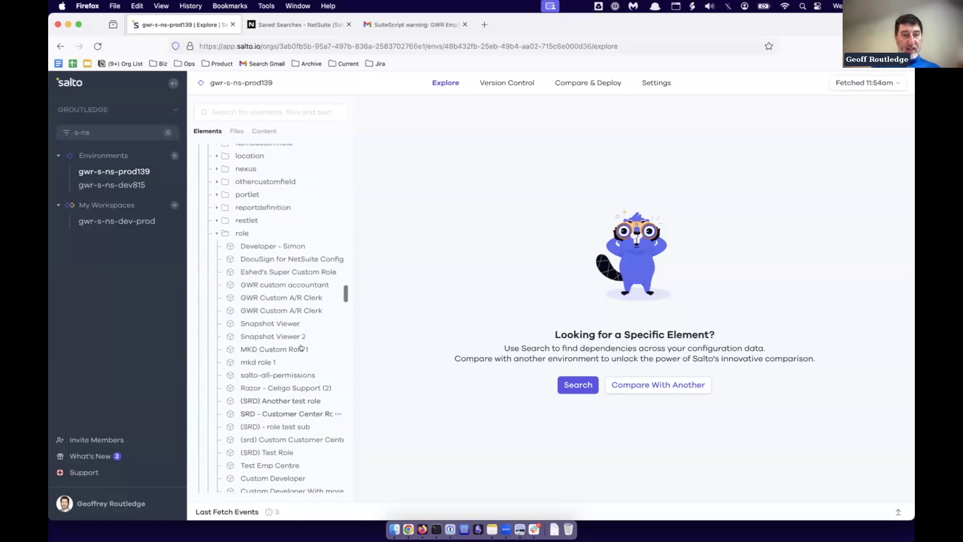
Open the GWR Custom A/R Clerk role and expand its USED BY employee dependencies.
{"action": "left_click", "coordinate": [271, 311]}
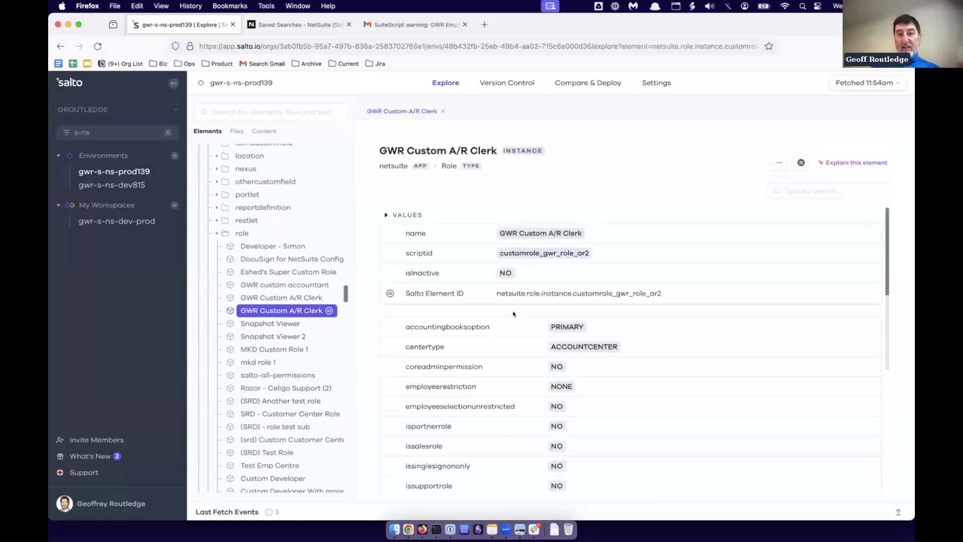
{"action": "scroll", "coordinate": [513, 314], "scroll_direction": "down", "scroll_amount": 5}
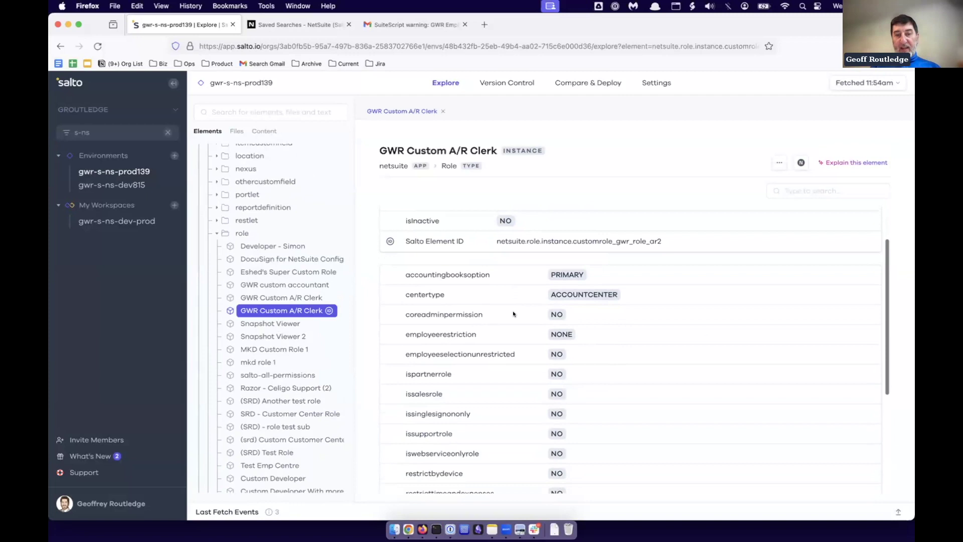
{"action": "scroll", "coordinate": [513, 313], "scroll_direction": "down", "scroll_amount": 2}
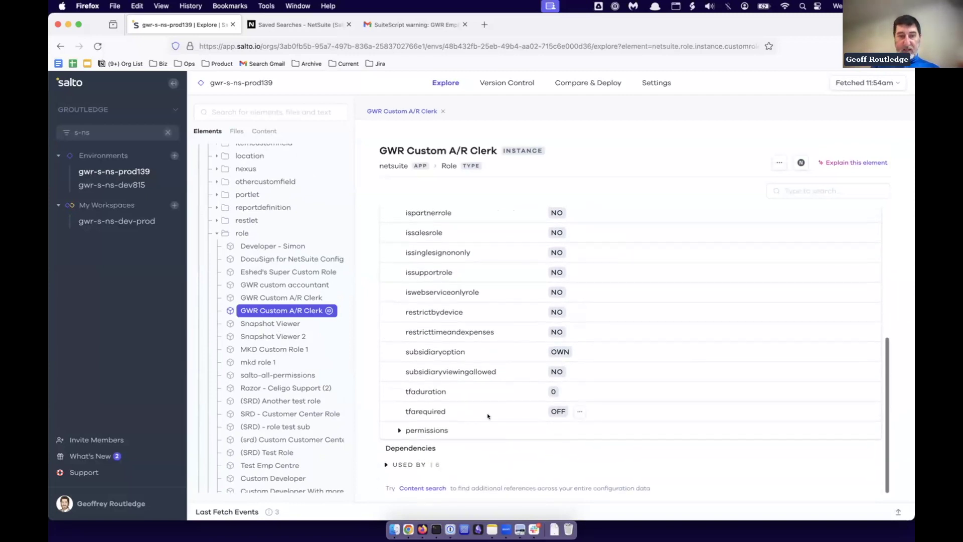
{"action": "left_click", "coordinate": [395, 464]}
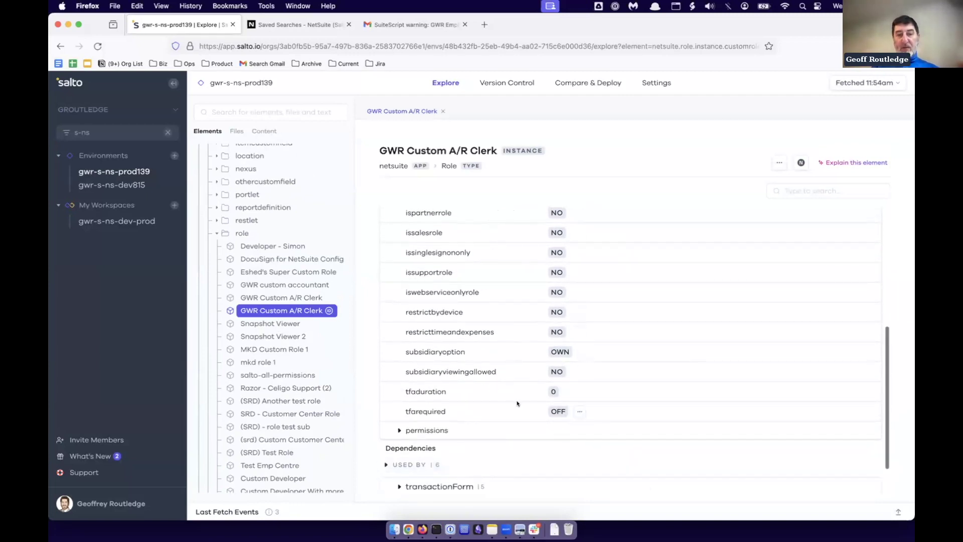
{"action": "scroll", "coordinate": [517, 403], "scroll_direction": "down", "scroll_amount": 2}
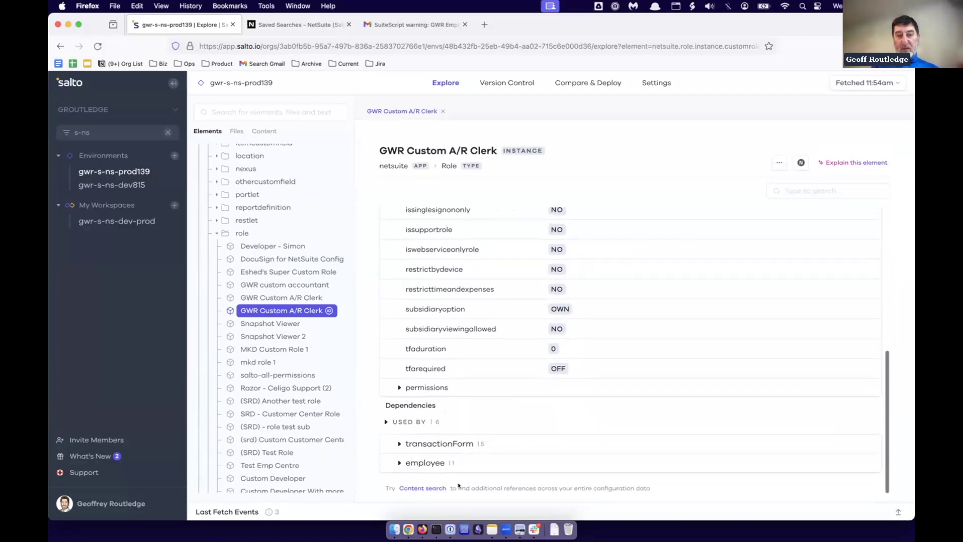
{"action": "left_click", "coordinate": [394, 463]}
{"action": "scroll", "coordinate": [475, 458], "scroll_direction": "down", "scroll_amount": 4}
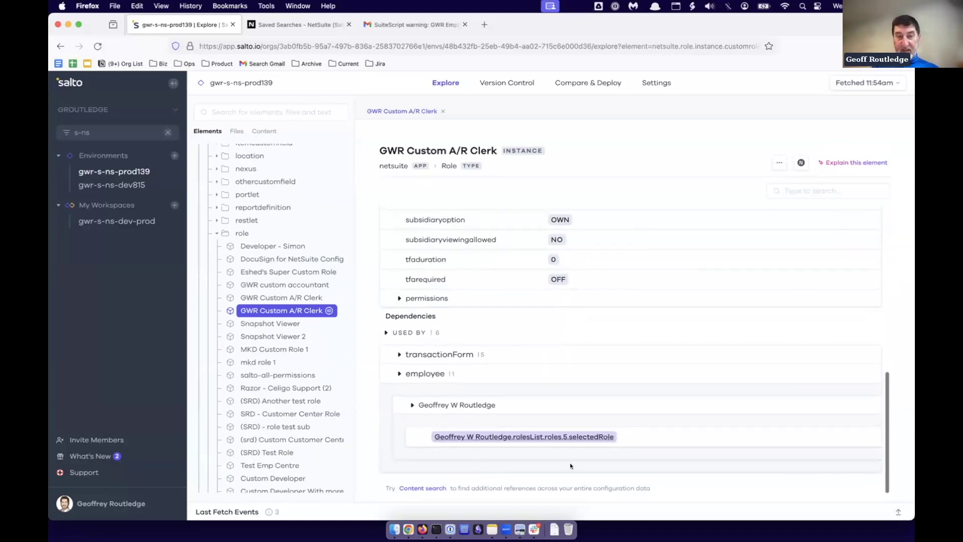
{"action": "scroll", "coordinate": [541, 345], "scroll_direction": "up", "scroll_amount": 1}
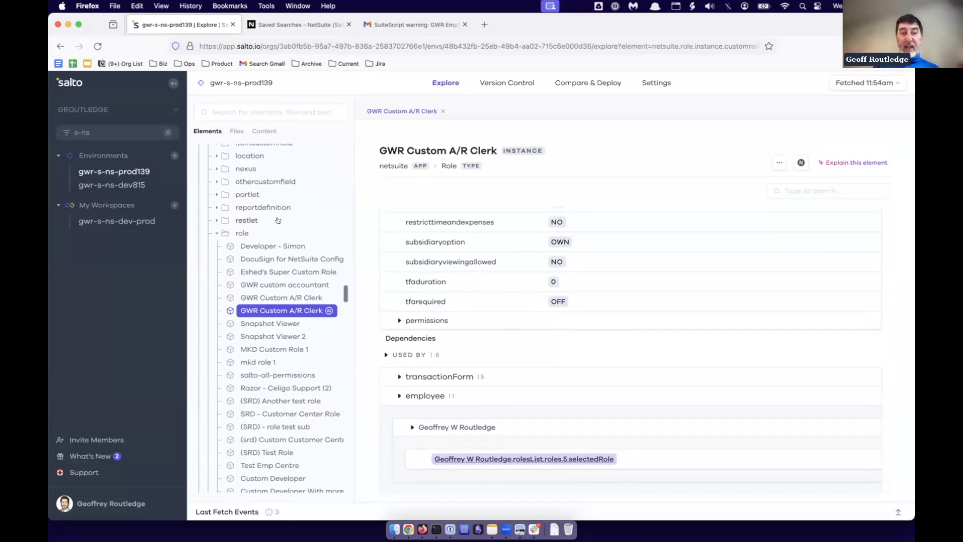
Collapse the role folder and expand the workflow folder to browse its workflows.
{"action": "left_click", "coordinate": [215, 233]}
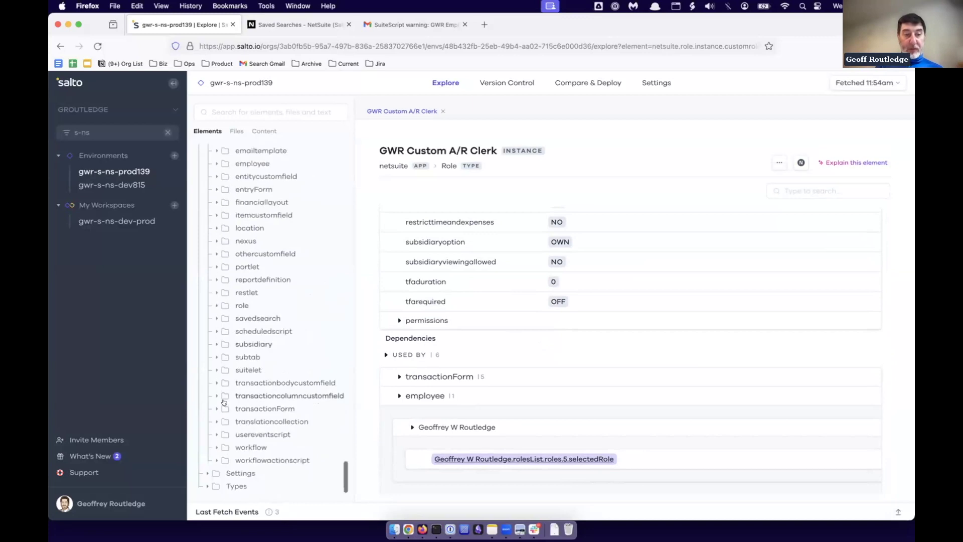
{"action": "left_click", "coordinate": [216, 447]}
{"action": "scroll", "coordinate": [240, 431], "scroll_direction": "down", "scroll_amount": 5}
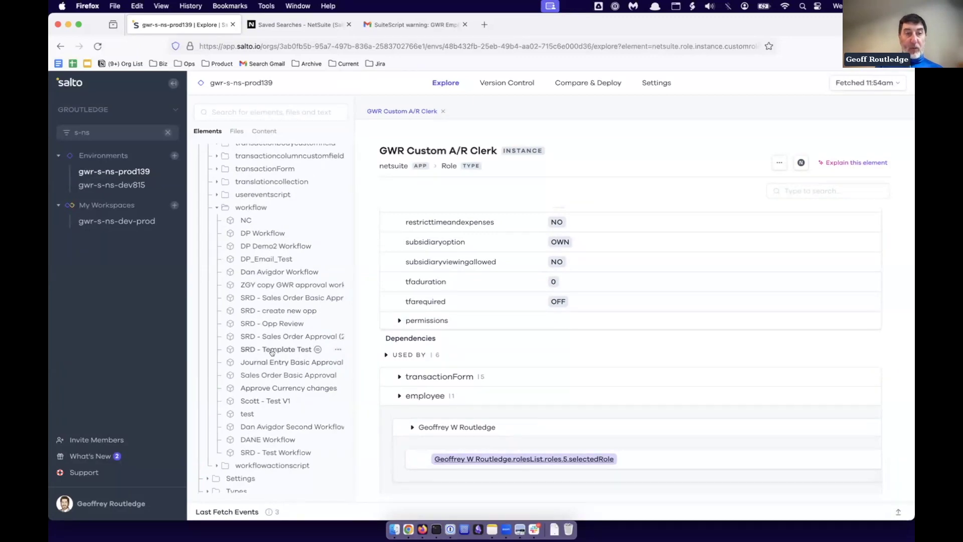
{"action": "scroll", "coordinate": [271, 352], "scroll_direction": "up", "scroll_amount": 15}
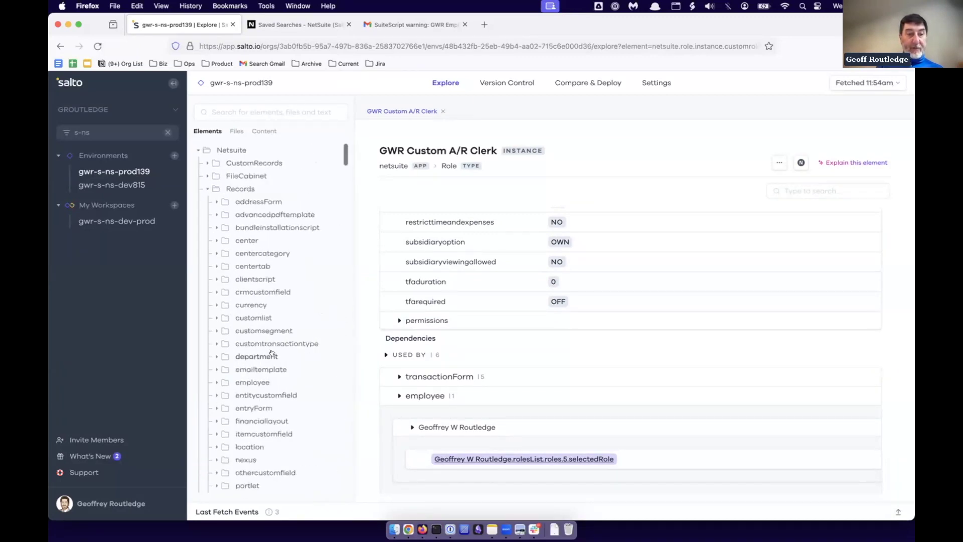
{"action": "scroll", "coordinate": [272, 396], "scroll_direction": "down", "scroll_amount": 5}
{"action": "scroll", "coordinate": [272, 395], "scroll_direction": "down", "scroll_amount": 2}
Expand Records > savedsearch and open GWR Empl1, reviewing flags like FLAG_LIST and FLAG_PUBLIC set to NO.
{"action": "left_click", "coordinate": [217, 394]}
{"action": "scroll", "coordinate": [289, 391], "scroll_direction": "down", "scroll_amount": 2}
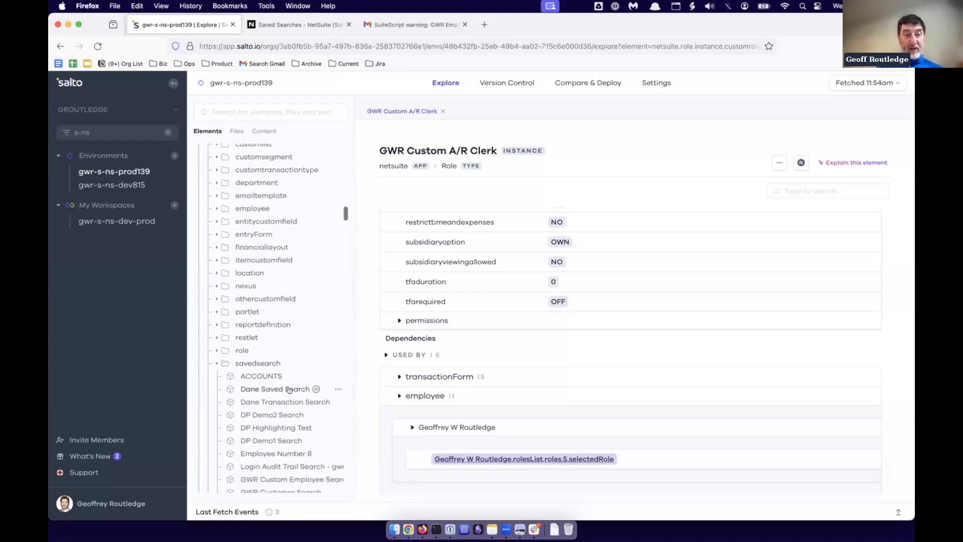
{"action": "scroll", "coordinate": [289, 391], "scroll_direction": "down", "scroll_amount": 5}
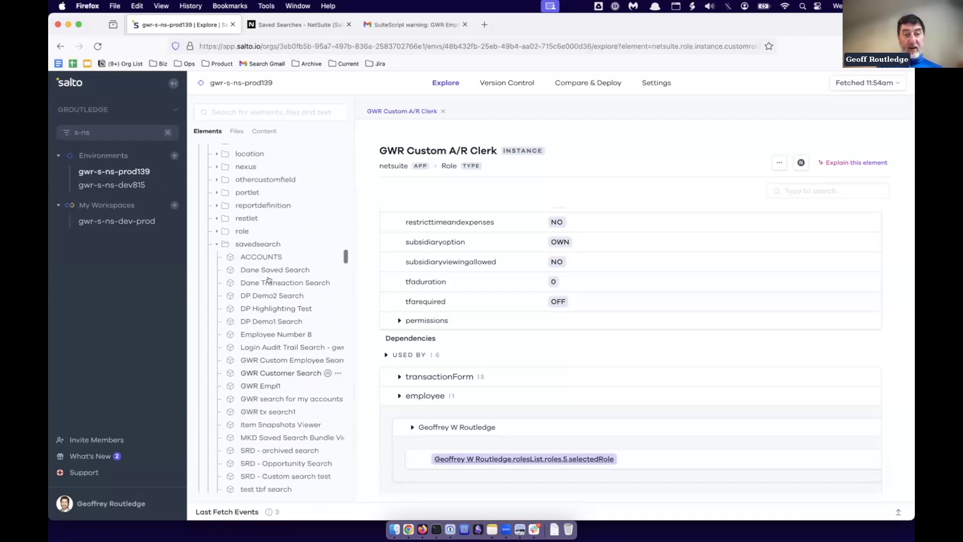
{"action": "left_click", "coordinate": [256, 386]}
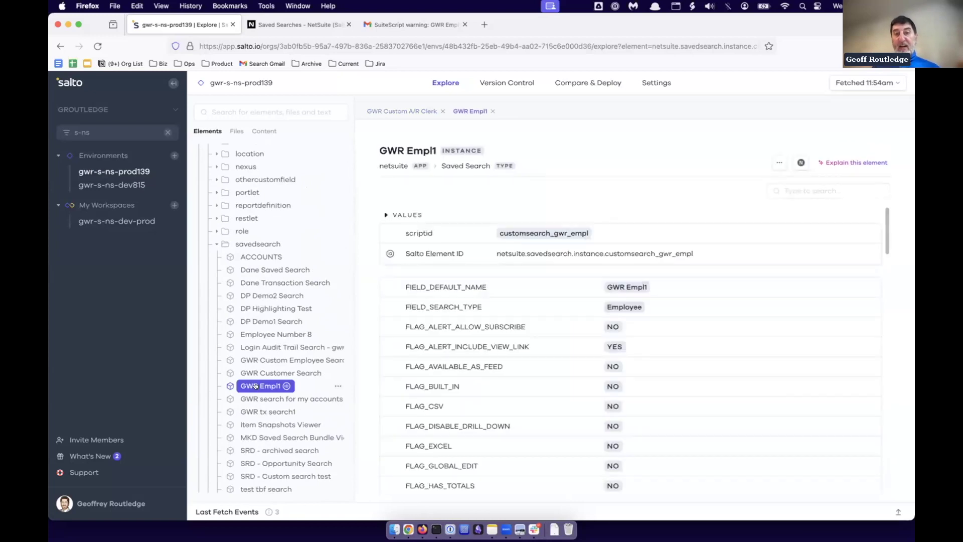
{"action": "scroll", "coordinate": [454, 381], "scroll_direction": "down", "scroll_amount": 7}
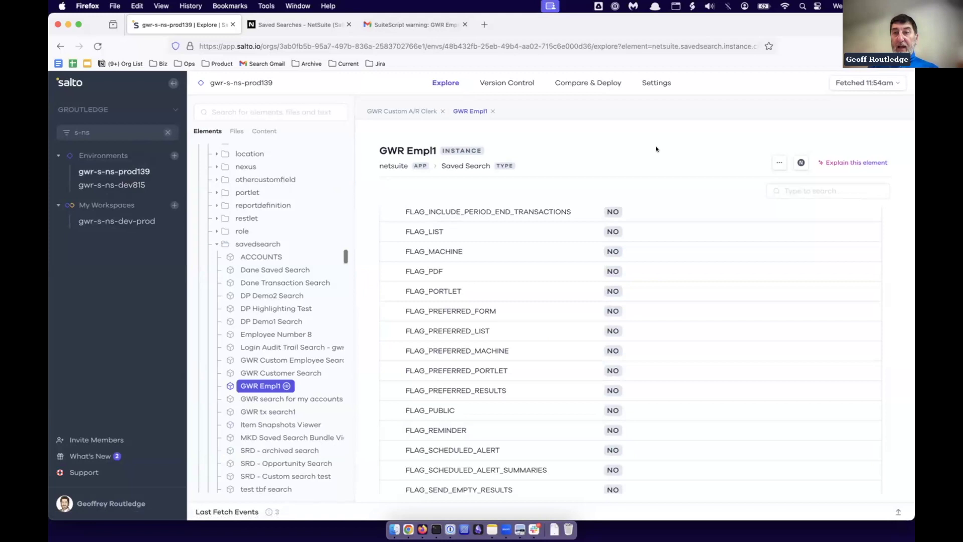
Start a Full Fetch, then view the 11:54am fetch's 3 changed files.
{"action": "left_click", "coordinate": [848, 83]}
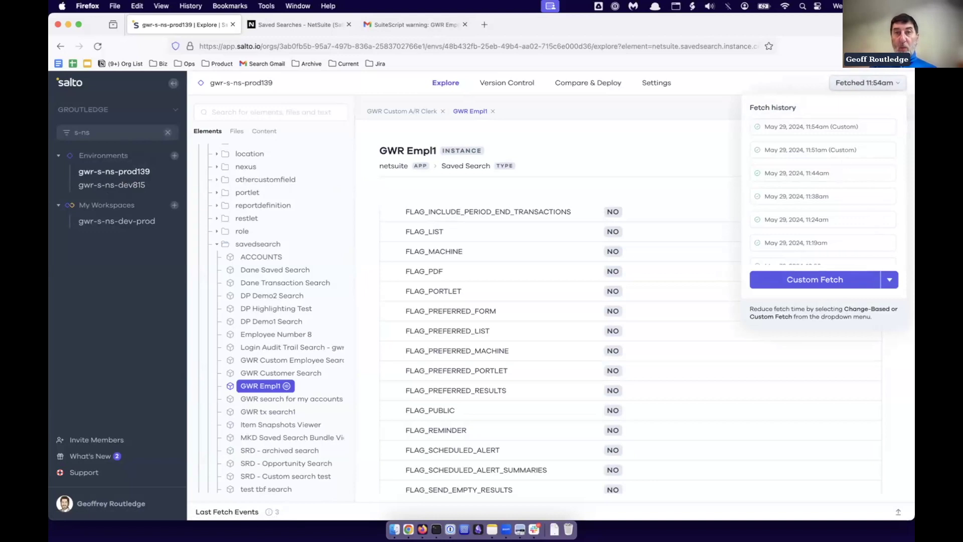
{"action": "scroll", "coordinate": [785, 220], "scroll_direction": "down", "scroll_amount": 3}
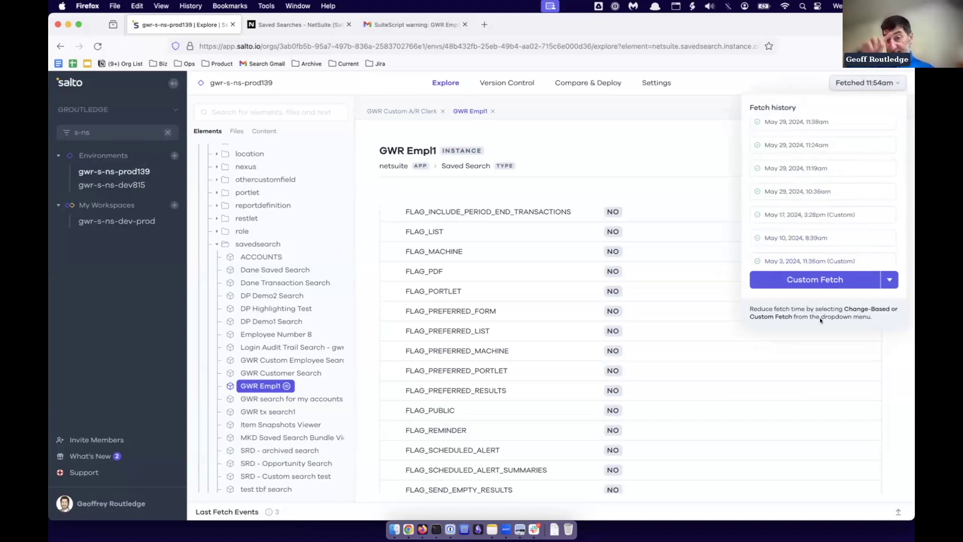
{"action": "scroll", "coordinate": [804, 193], "scroll_direction": "up", "scroll_amount": 3}
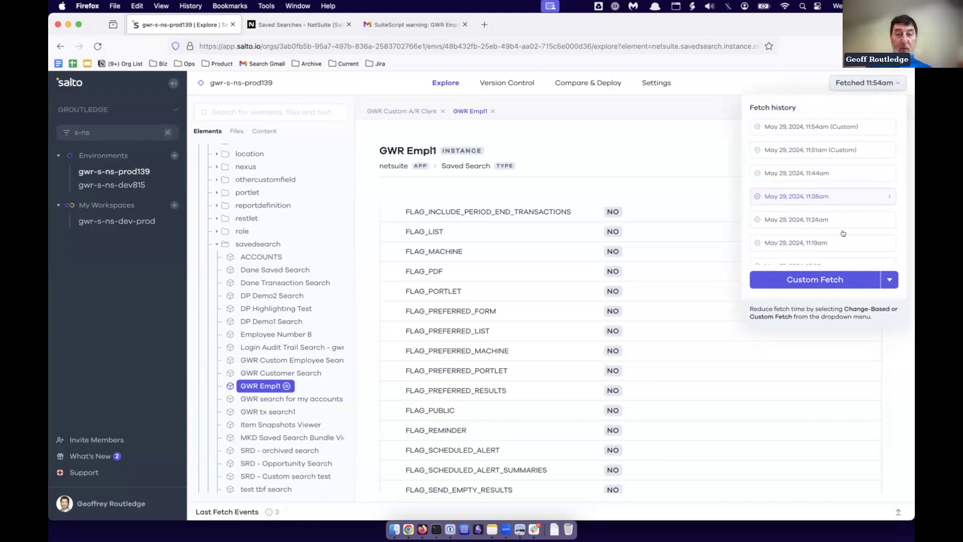
{"action": "scroll", "coordinate": [847, 236], "scroll_direction": "down", "scroll_amount": 3}
{"action": "left_click", "coordinate": [890, 279]}
{"action": "left_click", "coordinate": [783, 318]}
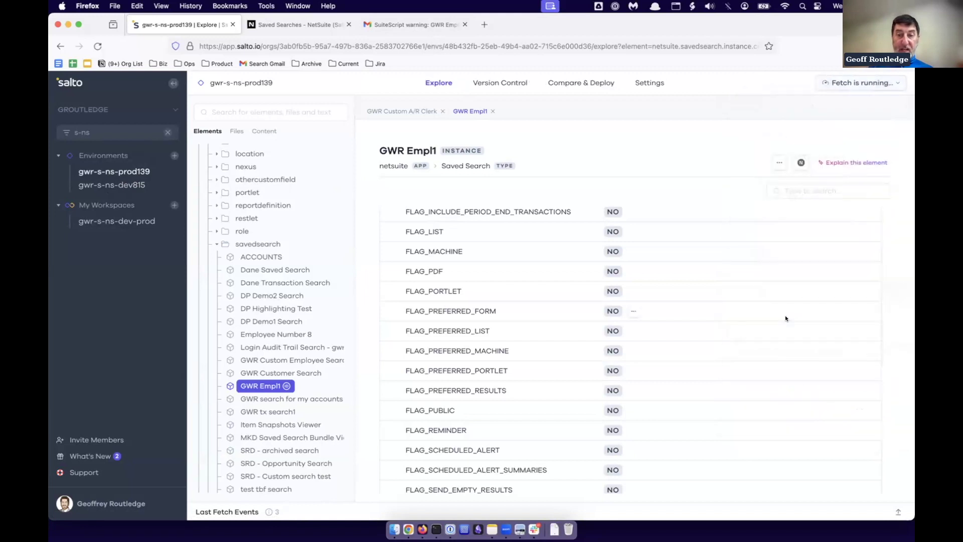
{"action": "left_click", "coordinate": [835, 83]}
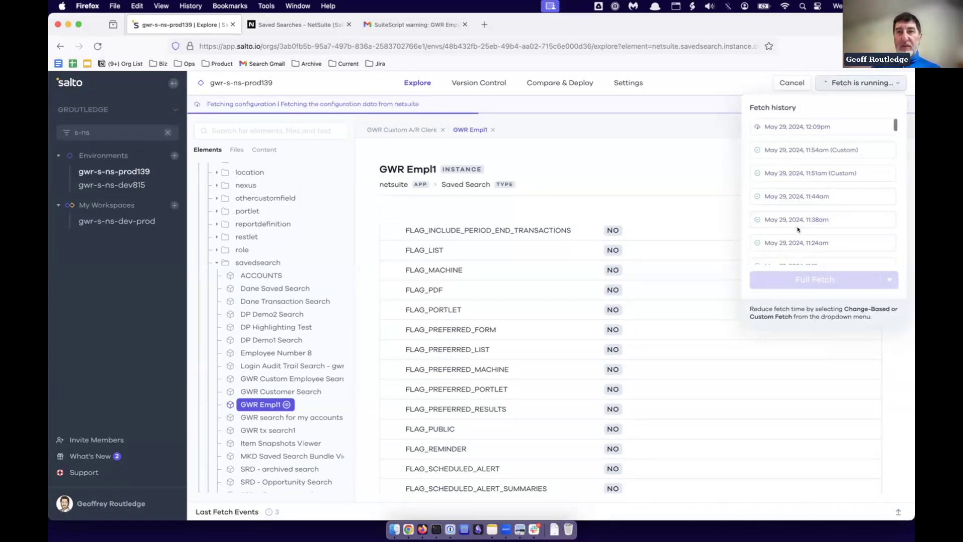
{"action": "left_click", "coordinate": [779, 151]}
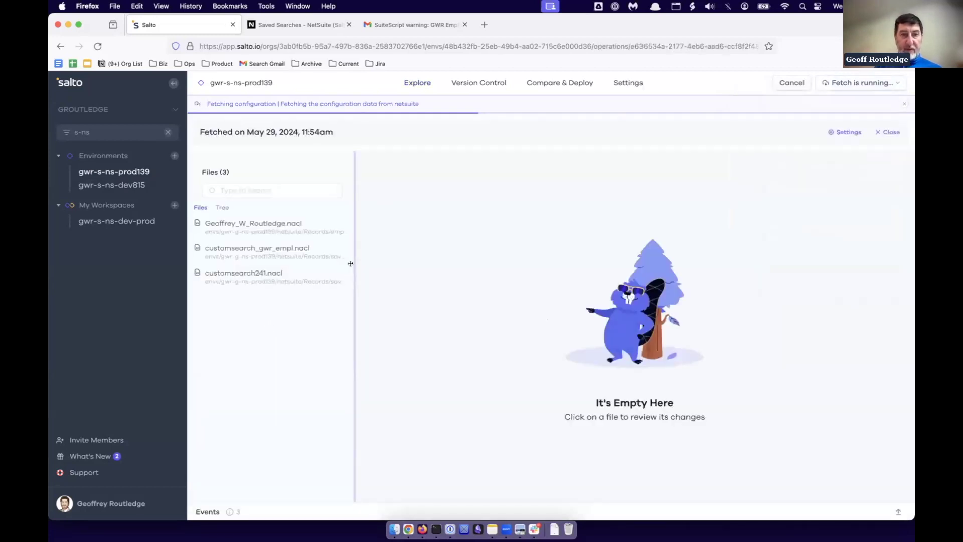
Show the 11:54am fetch's changed files as a widened folder tree, then close it.
{"action": "left_click", "coordinate": [229, 207]}
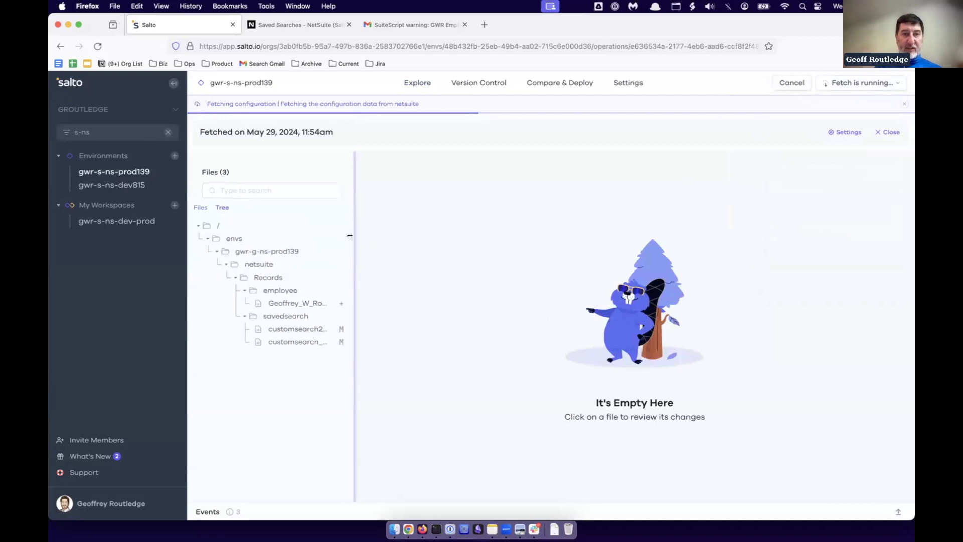
{"action": "left_click_drag", "start_coordinate": [354, 239], "coordinate": [421, 239]}
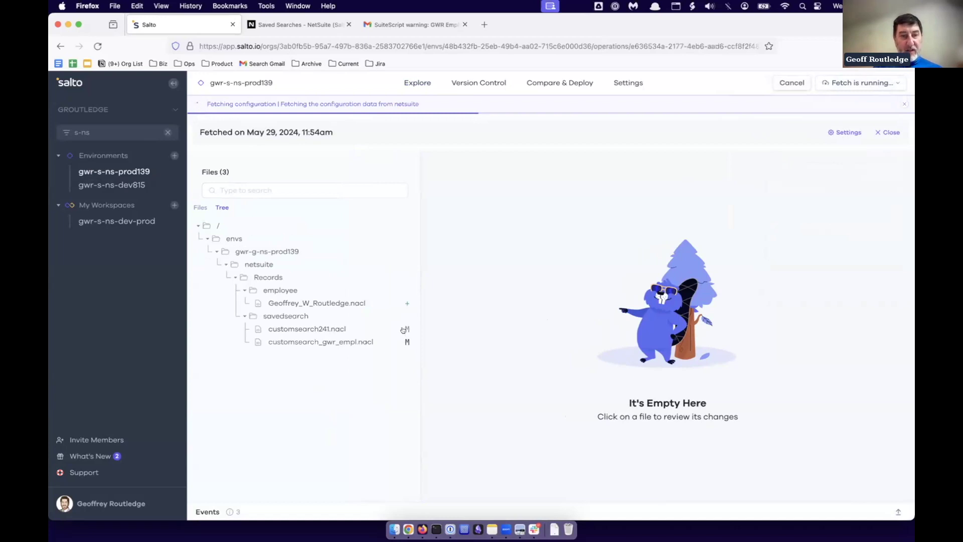
{"action": "left_click", "coordinate": [887, 133]}
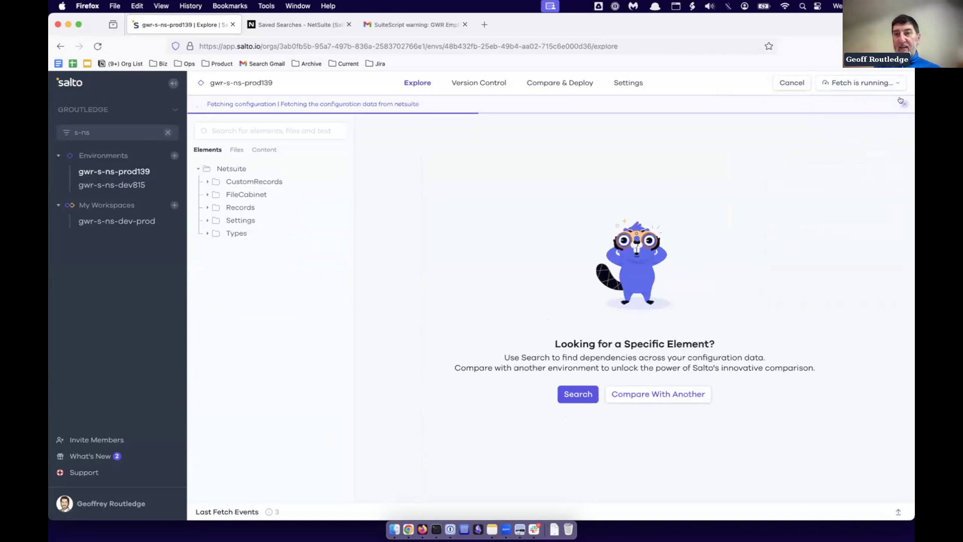
View the Apr 26 10:15pm fetch's details, close it, and reopen Fetch history.
{"action": "left_click", "coordinate": [847, 83]}
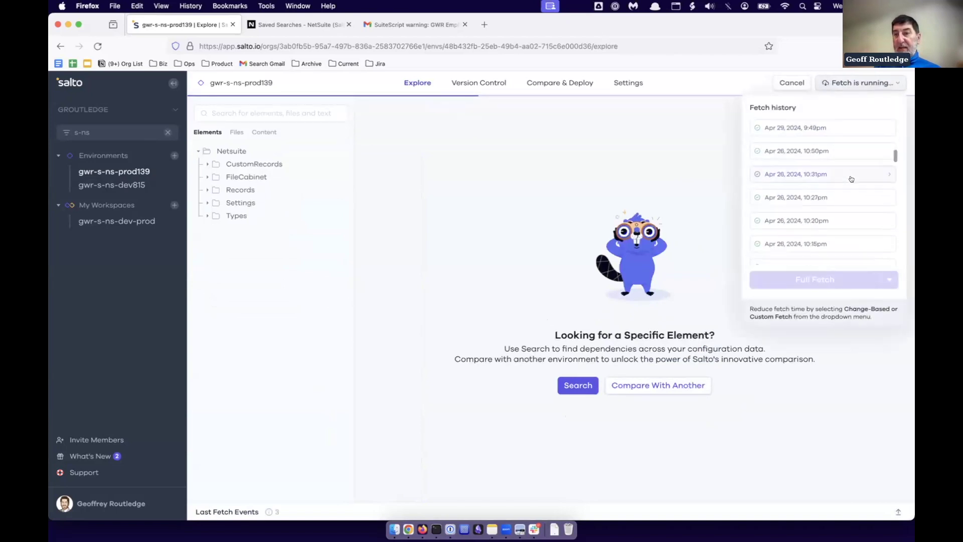
{"action": "left_click", "coordinate": [765, 245]}
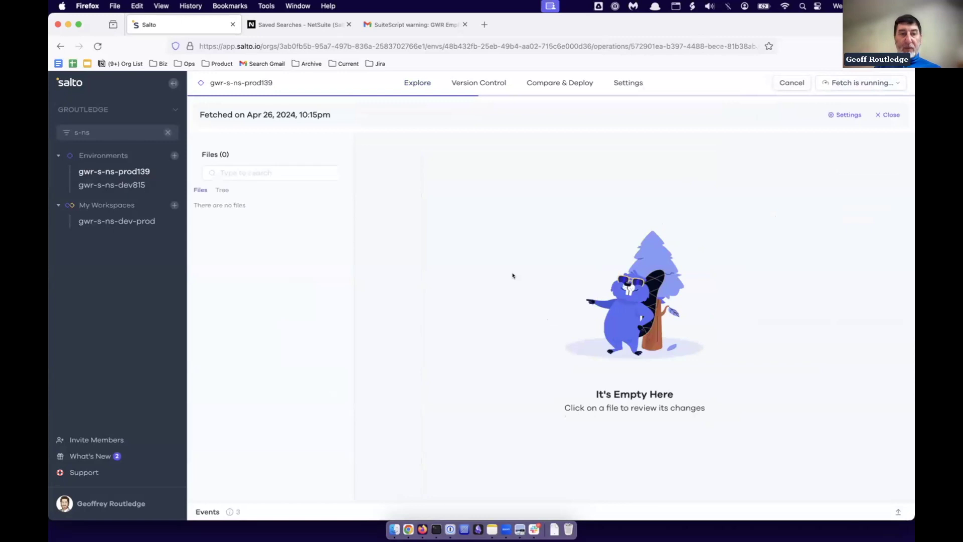
{"action": "left_click", "coordinate": [887, 115]}
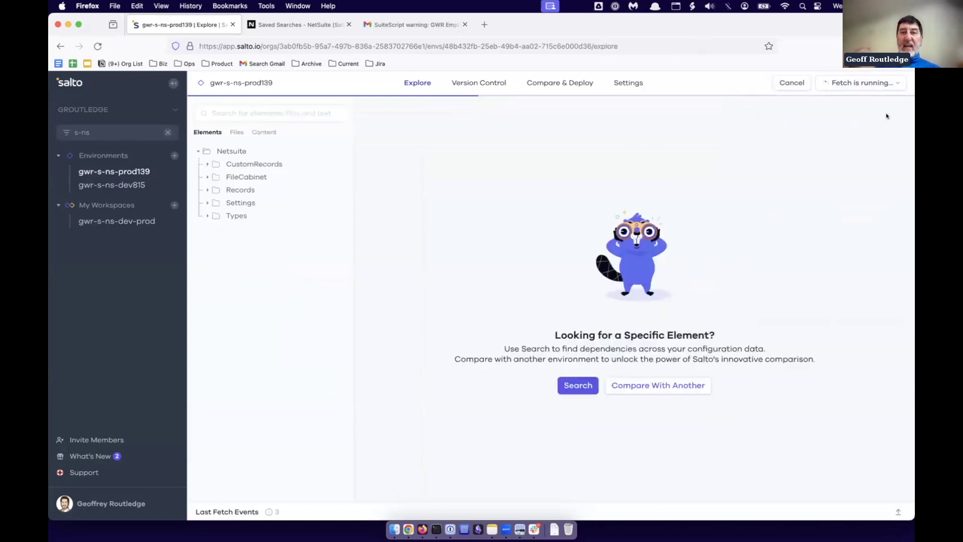
{"action": "left_click", "coordinate": [861, 85]}
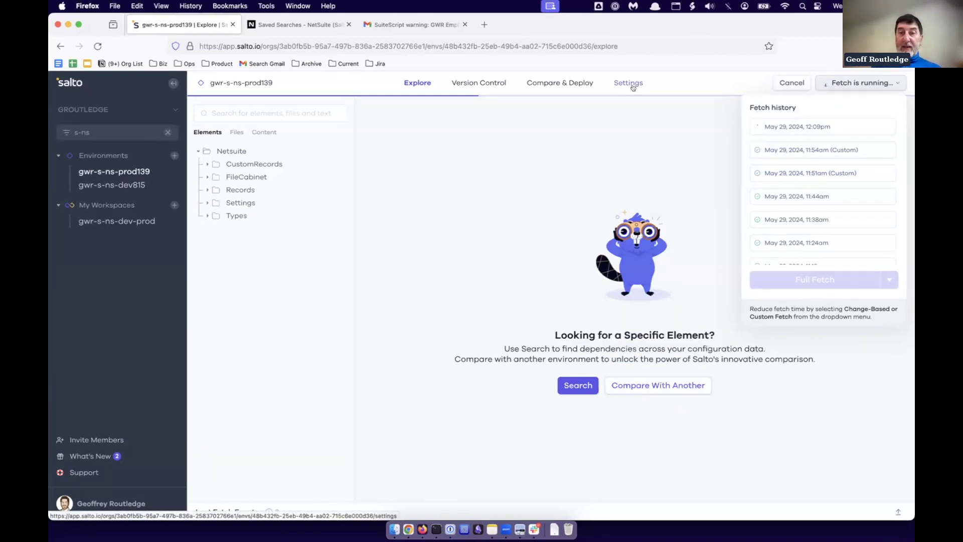
Go to Settings > Monitor Changes and edit the 'Archive all changes' notification.
{"action": "left_click", "coordinate": [633, 87]}
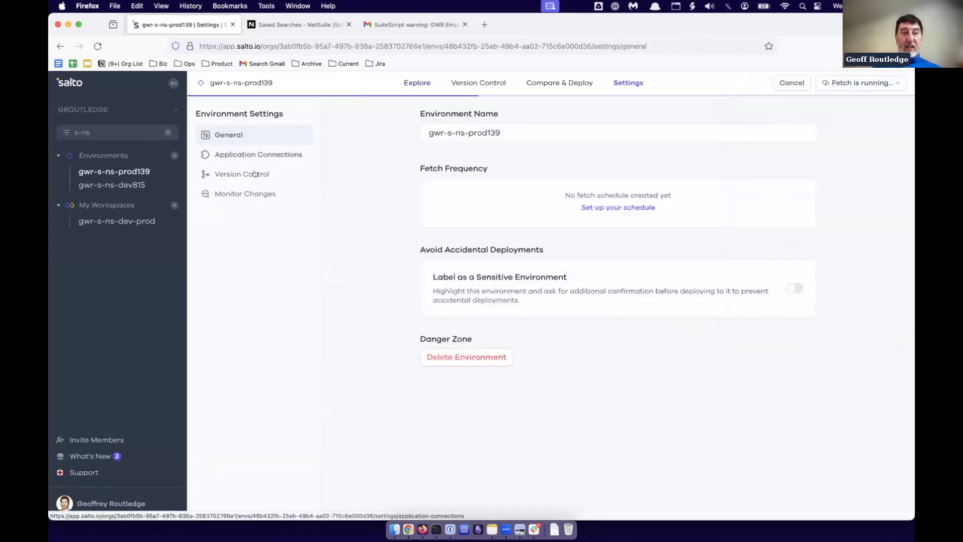
{"action": "left_click", "coordinate": [232, 193]}
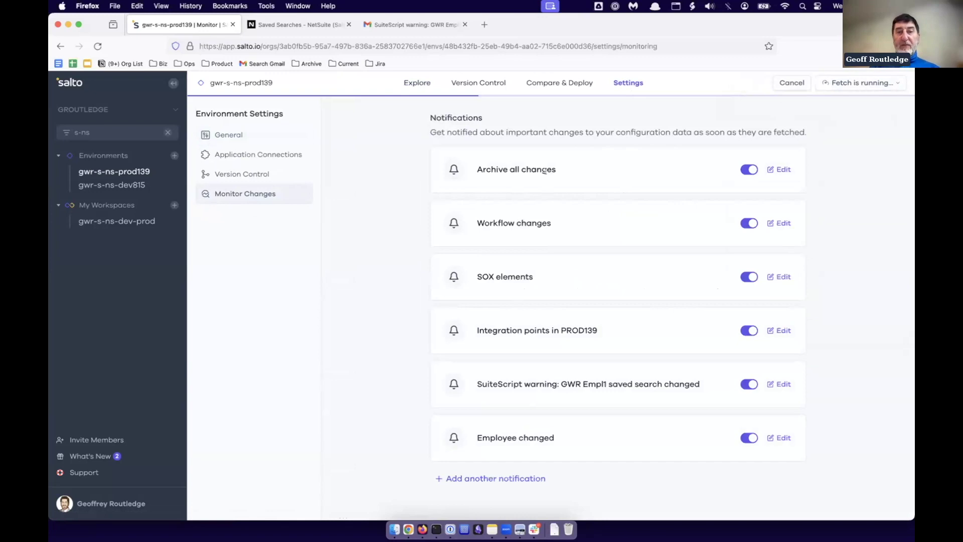
{"action": "triple_click", "coordinate": [496, 165]}
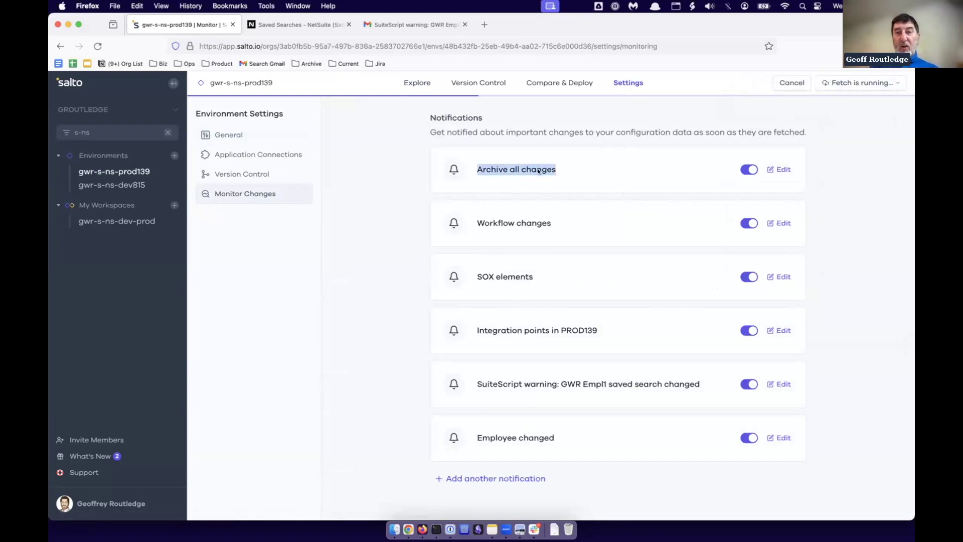
{"action": "left_click", "coordinate": [783, 170]}
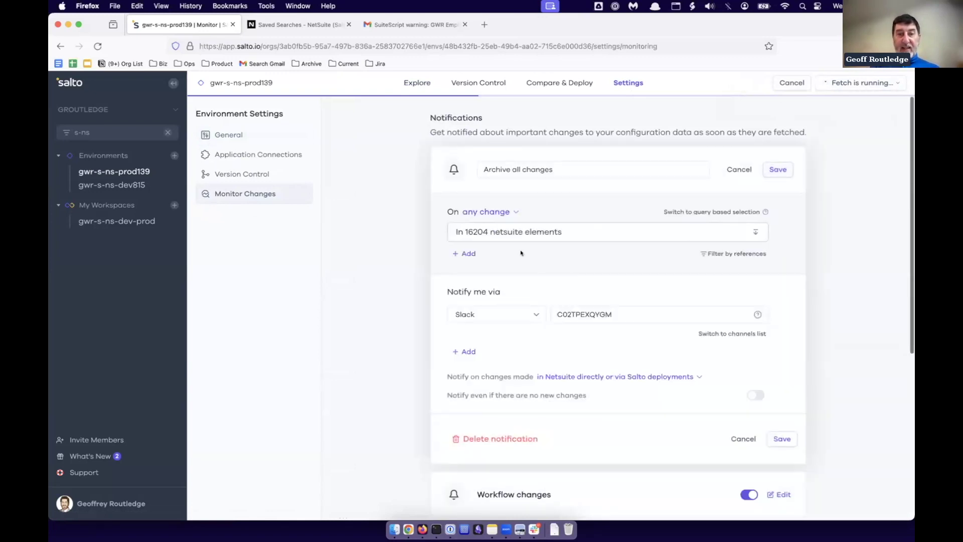
Browse the 16204 watched netsuite elements, expanding netsuite > Instances.
{"action": "left_click", "coordinate": [476, 231]}
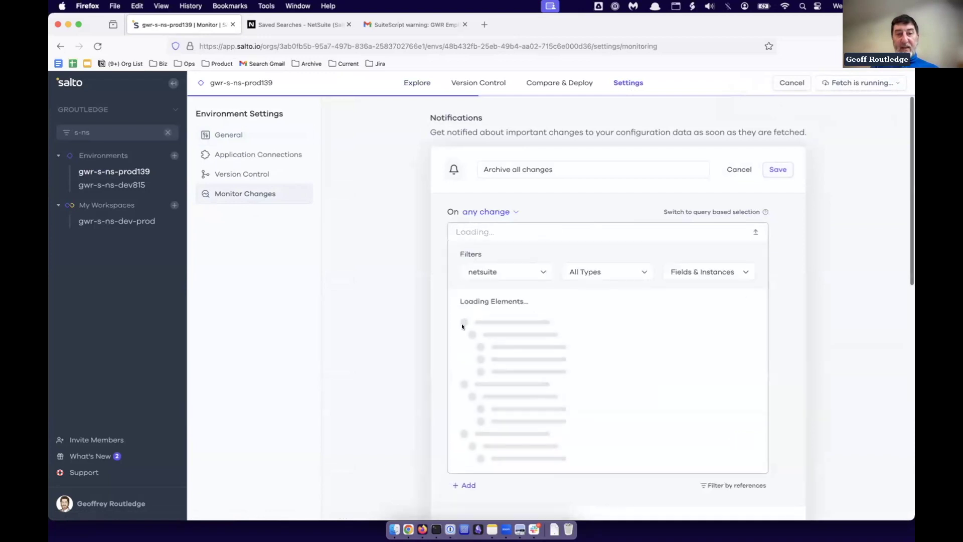
{"action": "left_click", "coordinate": [461, 327]}
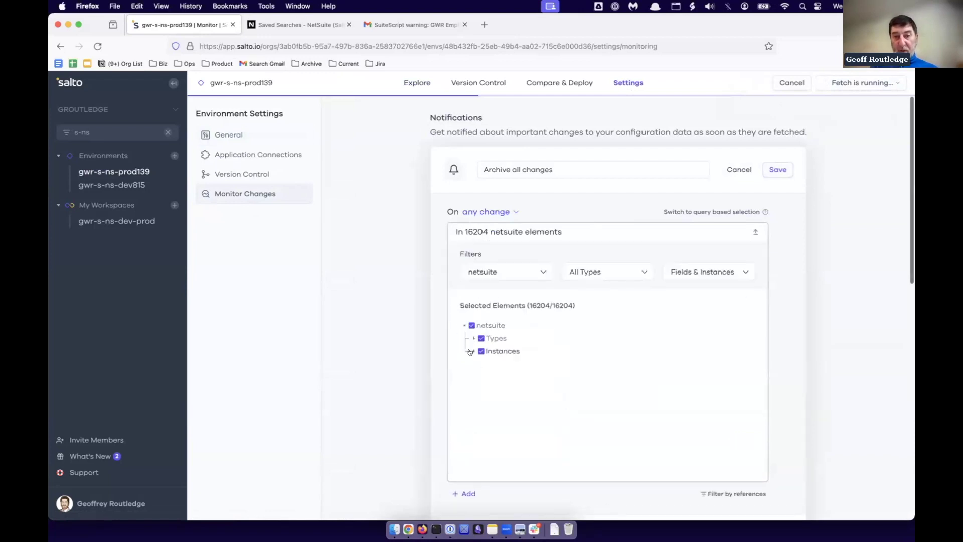
{"action": "left_click", "coordinate": [477, 351]}
{"action": "scroll", "coordinate": [479, 396], "scroll_direction": "down", "scroll_amount": 5}
{"action": "scroll", "coordinate": [479, 395], "scroll_direction": "up", "scroll_amount": 5}
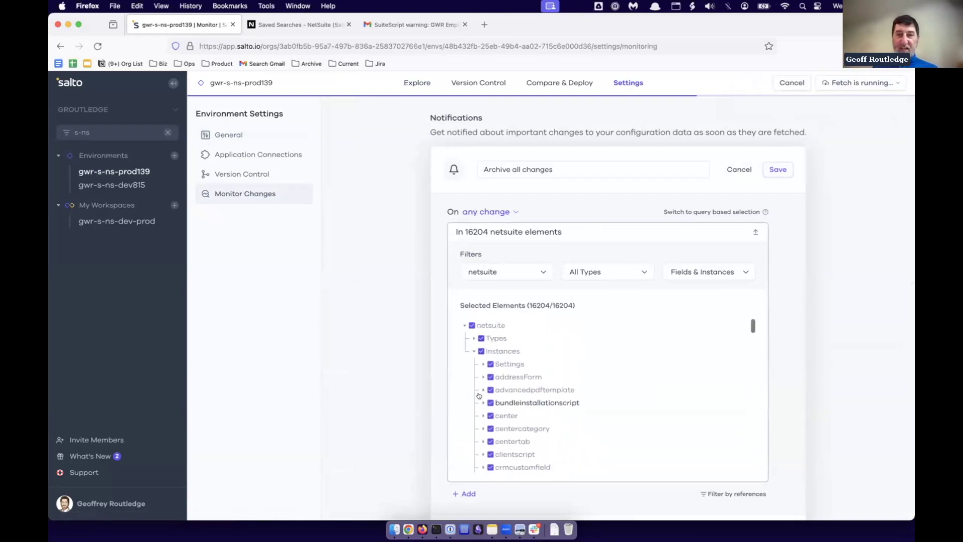
{"action": "scroll", "coordinate": [780, 350], "scroll_direction": "down", "scroll_amount": 3}
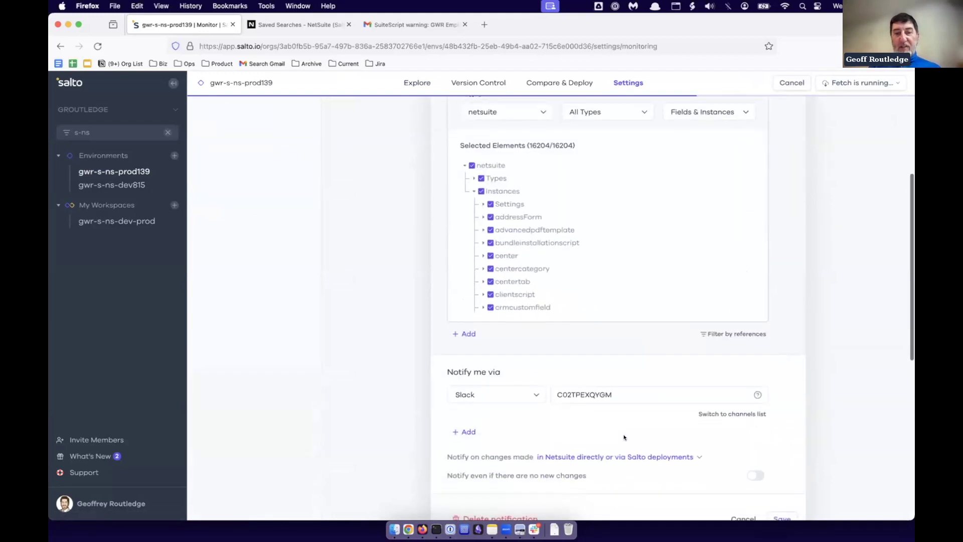
Show the Slack channel by name, dismiss the fetch-completed toast, and cancel without saving.
{"action": "left_click", "coordinate": [702, 413]}
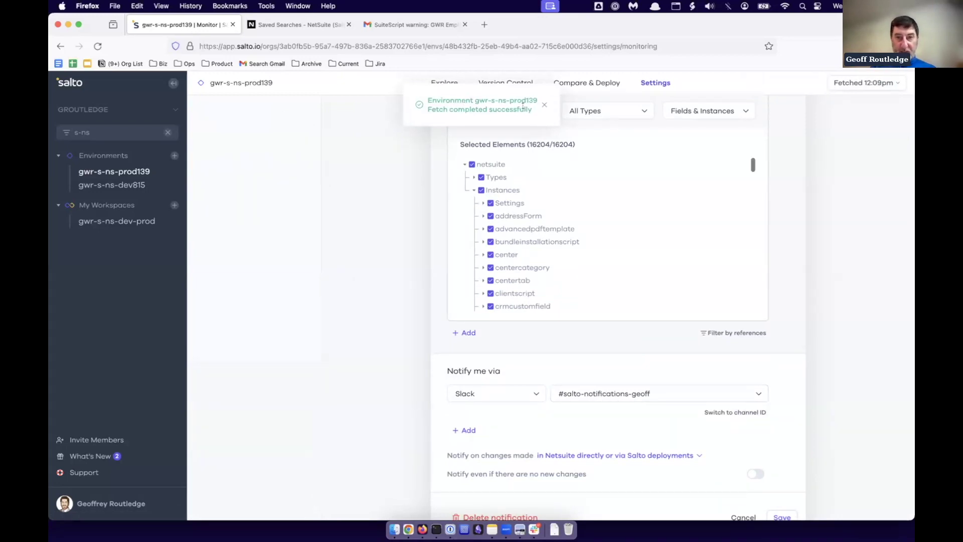
{"action": "left_click", "coordinate": [545, 105]}
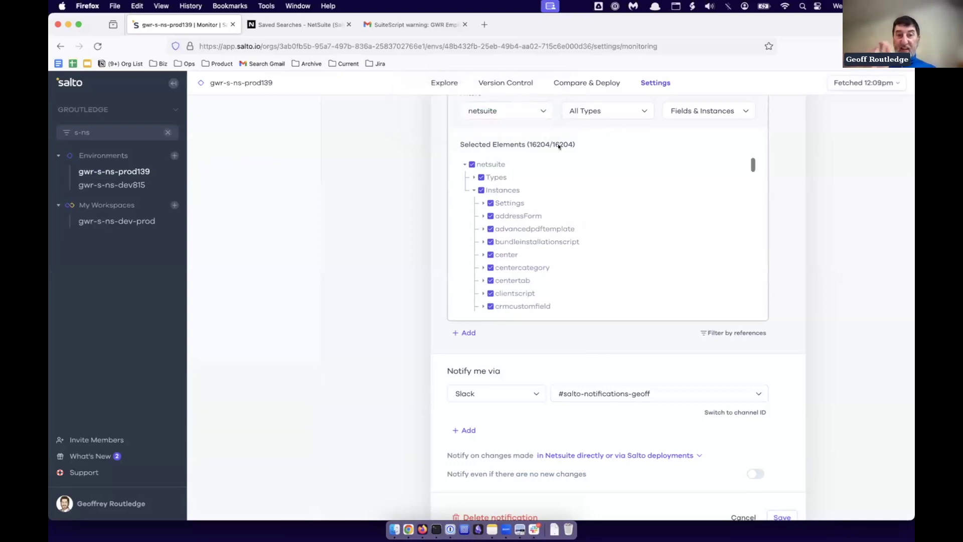
{"action": "left_click", "coordinate": [553, 226]}
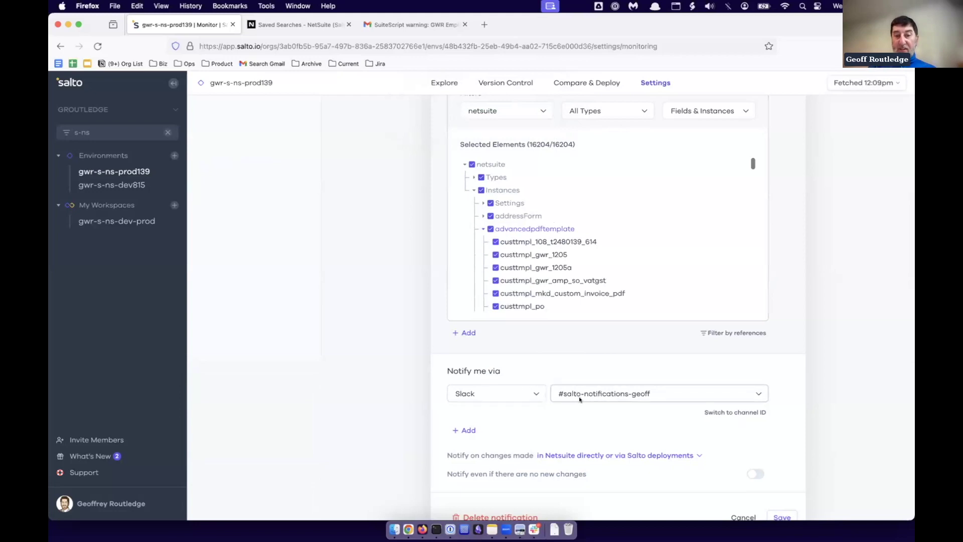
{"action": "scroll", "coordinate": [633, 397], "scroll_direction": "up", "scroll_amount": 3}
{"action": "scroll", "coordinate": [633, 397], "scroll_direction": "up", "scroll_amount": 2}
{"action": "left_click", "coordinate": [738, 167]}
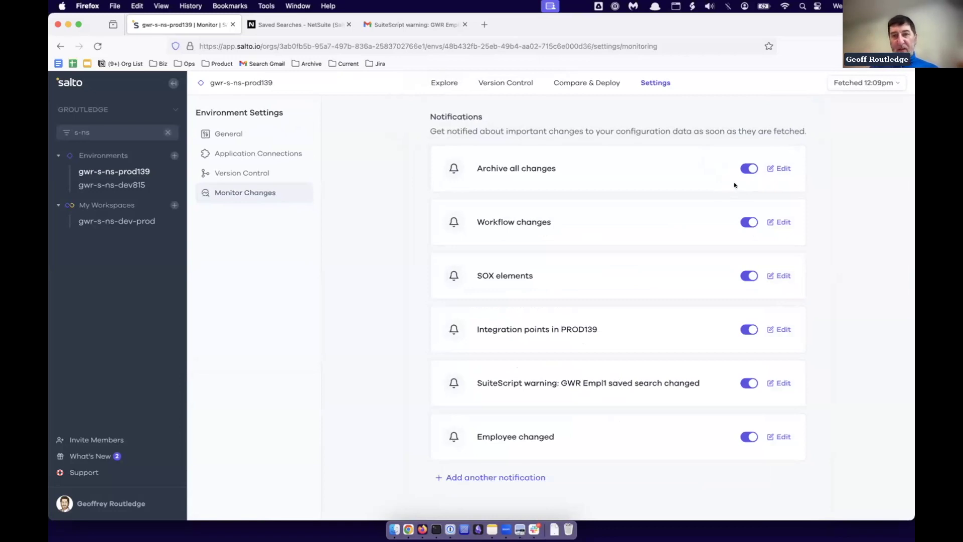
Toggle 'Archive all changes' off and back on, then edit the 'Workflow changes' notification.
{"action": "left_click", "coordinate": [750, 169]}
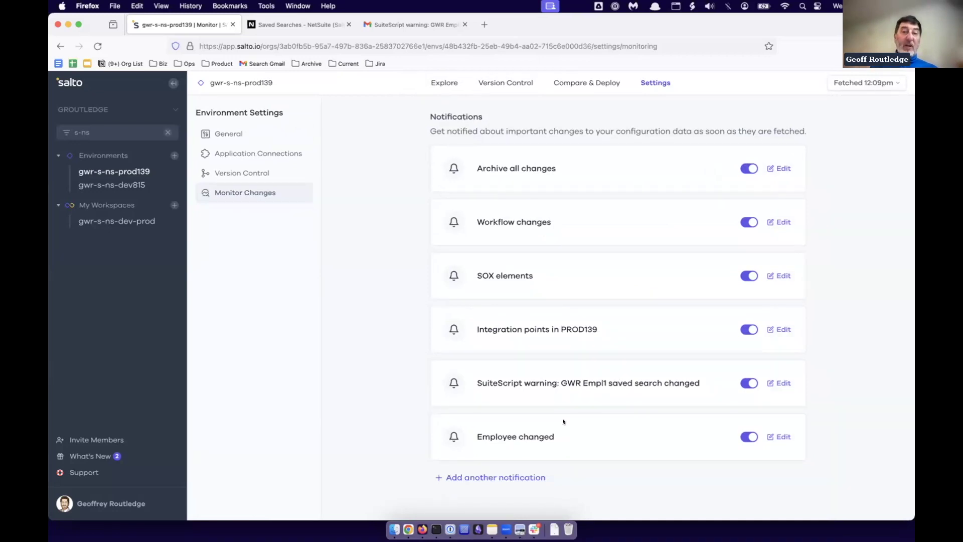
{"action": "left_click", "coordinate": [744, 170]}
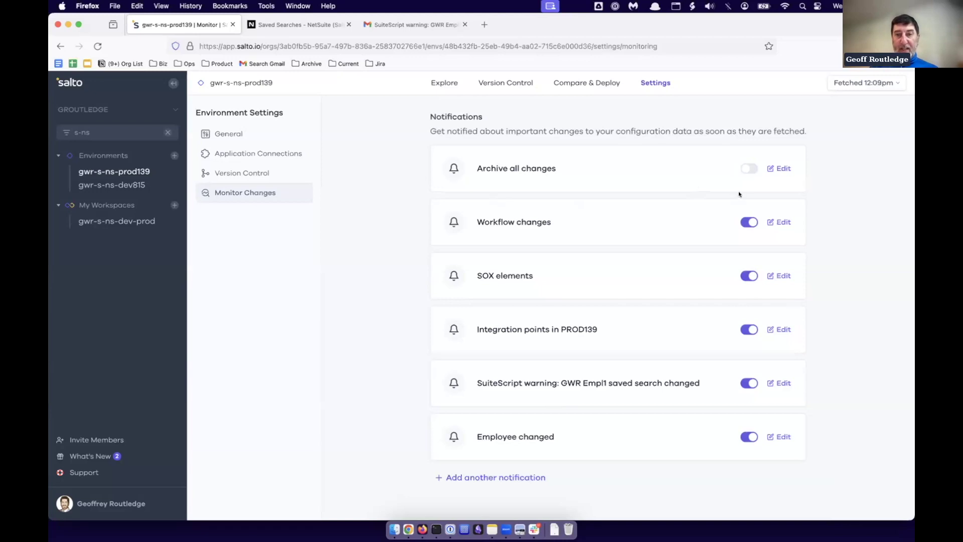
{"action": "left_click", "coordinate": [749, 170]}
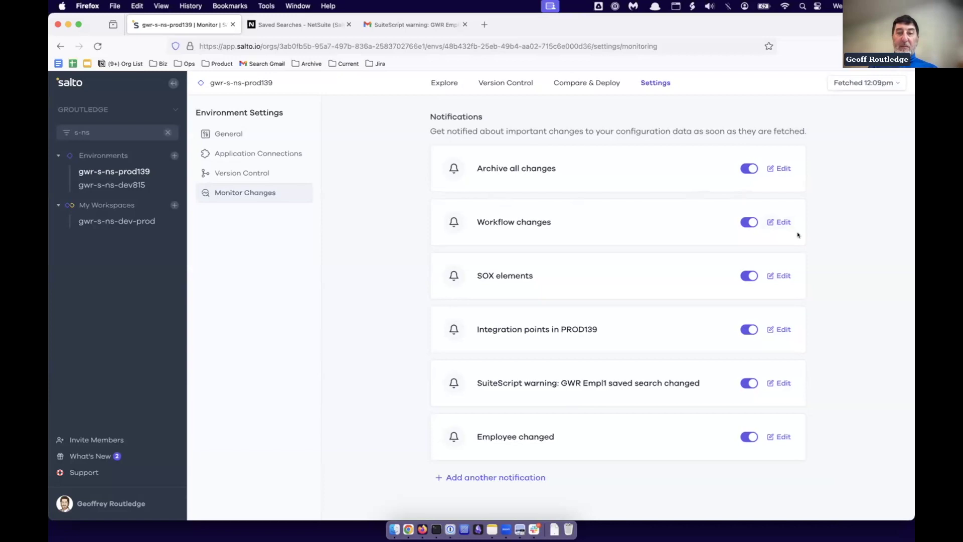
{"action": "left_click", "coordinate": [780, 222]}
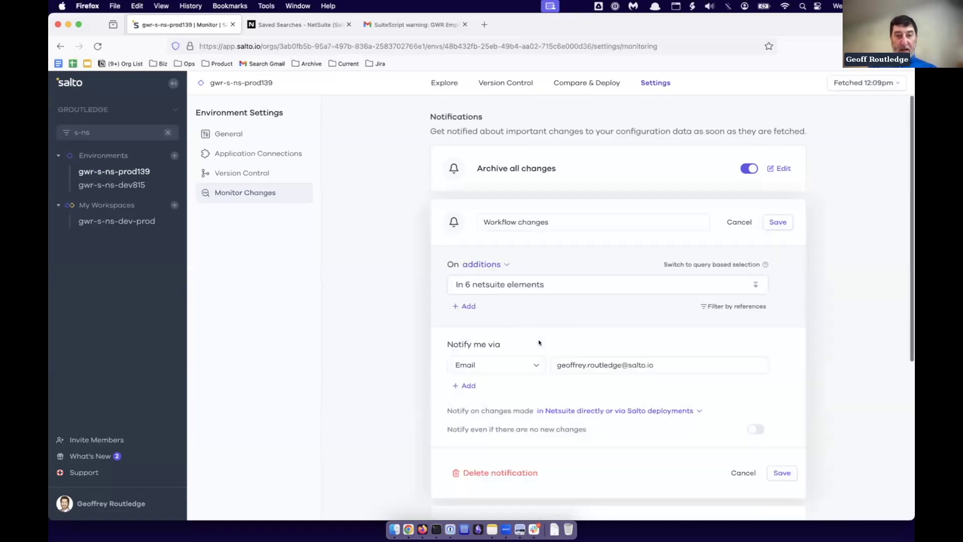
{"action": "scroll", "coordinate": [539, 340], "scroll_direction": "down", "scroll_amount": 2}
{"action": "left_click", "coordinate": [477, 248]}
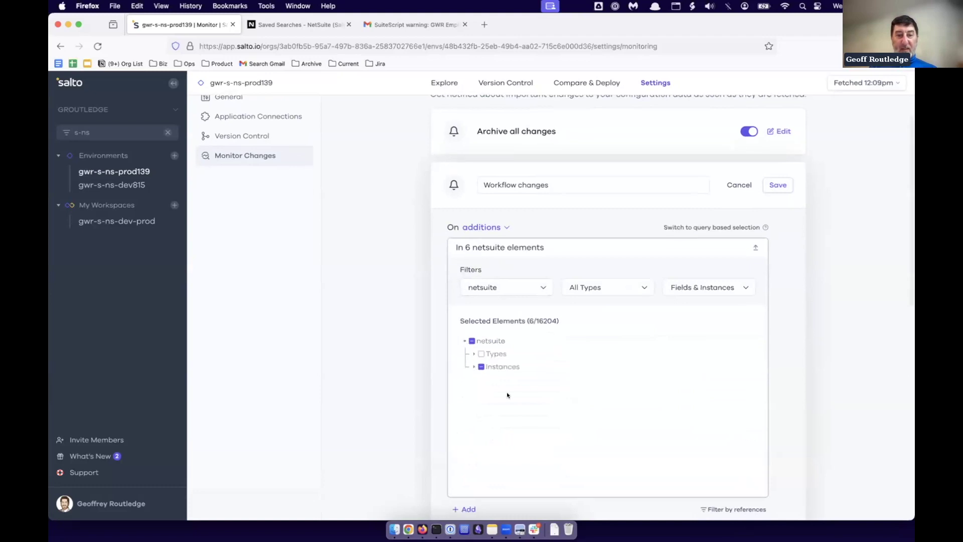
{"action": "scroll", "coordinate": [507, 392], "scroll_direction": "down", "scroll_amount": 1}
{"action": "left_click", "coordinate": [474, 349]}
{"action": "scroll", "coordinate": [490, 384], "scroll_direction": "down", "scroll_amount": 3}
{"action": "scroll", "coordinate": [490, 385], "scroll_direction": "down", "scroll_amount": 10}
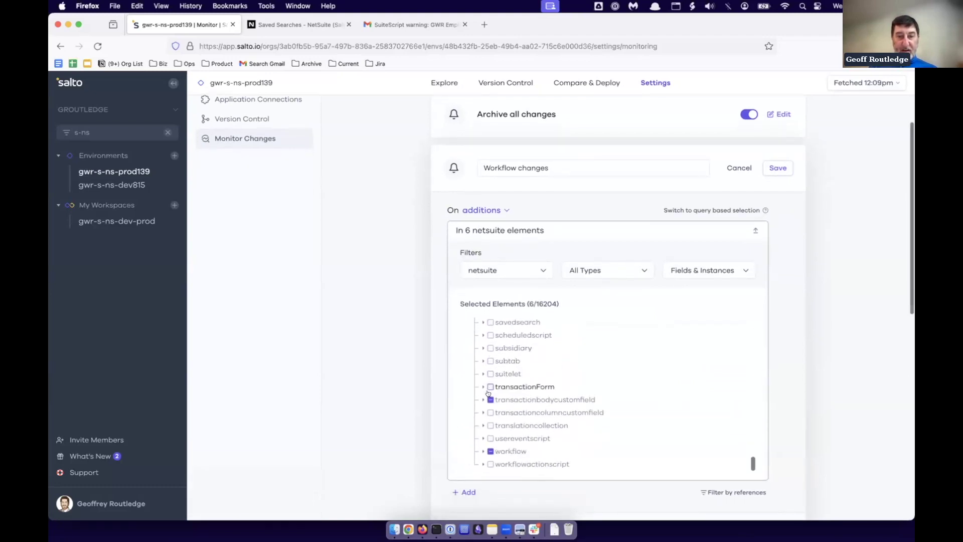
{"action": "left_click", "coordinate": [482, 451]}
{"action": "scroll", "coordinate": [566, 431], "scroll_direction": "down", "scroll_amount": 3}
{"action": "scroll", "coordinate": [565, 430], "scroll_direction": "down", "scroll_amount": 3}
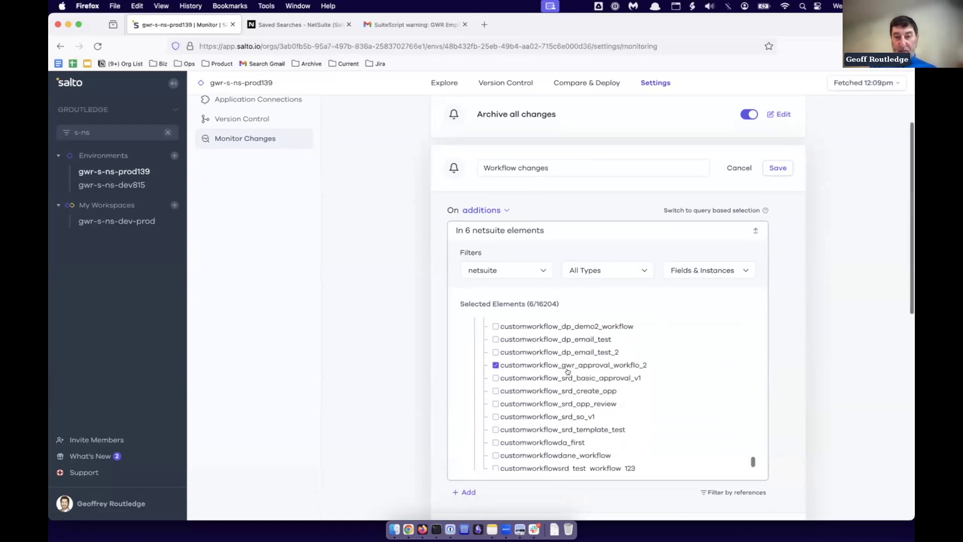
{"action": "scroll", "coordinate": [570, 371], "scroll_direction": "down", "scroll_amount": 1}
{"action": "scroll", "coordinate": [574, 371], "scroll_direction": "up", "scroll_amount": 10}
{"action": "scroll", "coordinate": [577, 371], "scroll_direction": "down", "scroll_amount": 3}
{"action": "left_click", "coordinate": [481, 376]}
{"action": "scroll", "coordinate": [542, 391], "scroll_direction": "down", "scroll_amount": 2}
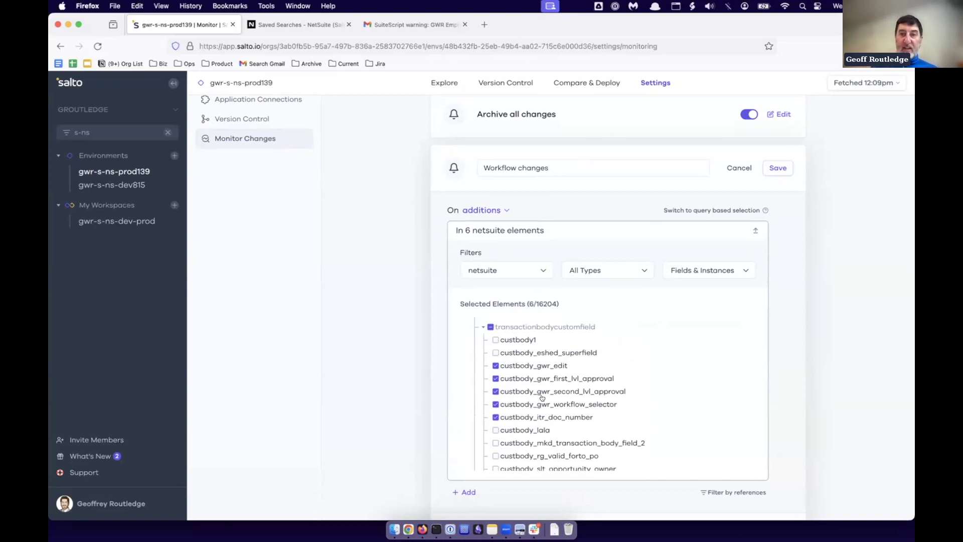
{"action": "scroll", "coordinate": [817, 376], "scroll_direction": "down", "scroll_amount": 4}
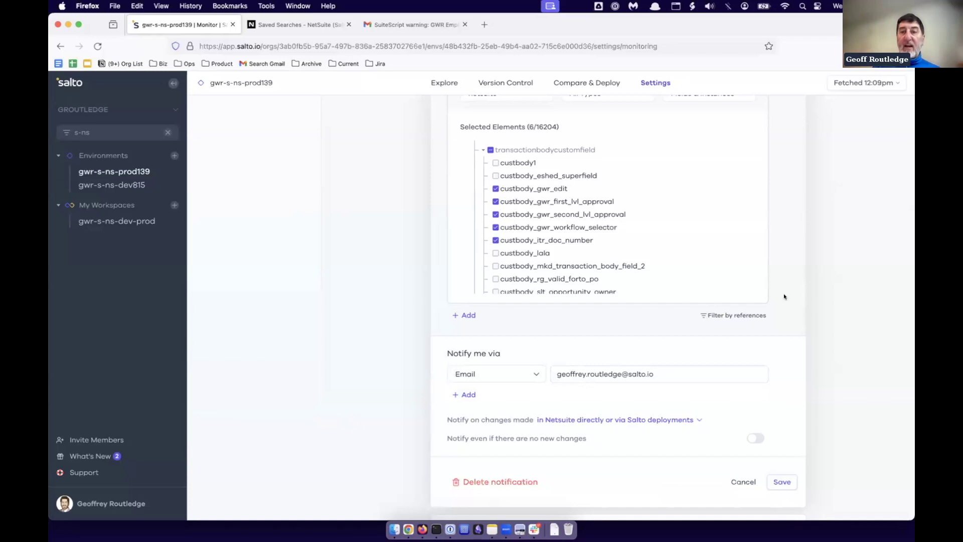
{"action": "scroll", "coordinate": [797, 262], "scroll_direction": "up", "scroll_amount": 3}
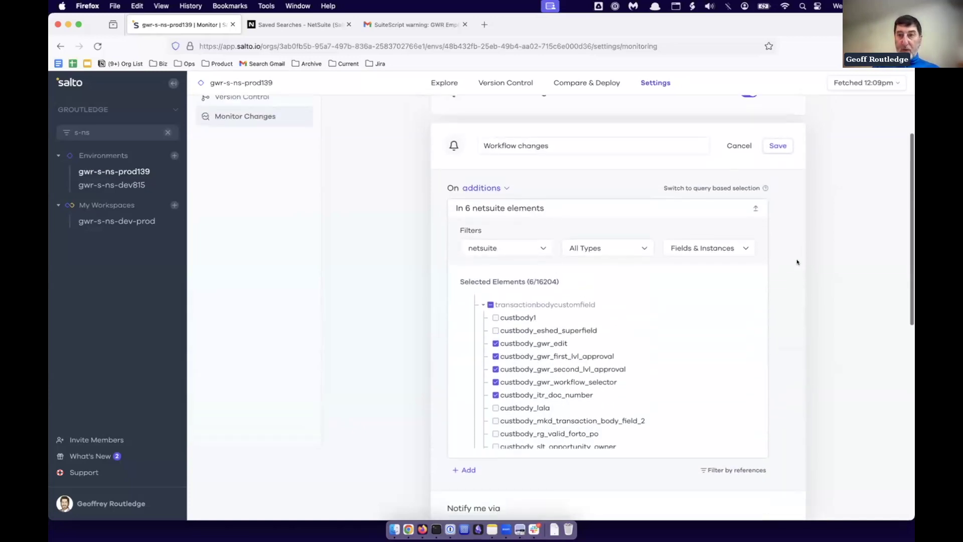
{"action": "scroll", "coordinate": [797, 262], "scroll_direction": "down", "scroll_amount": 5}
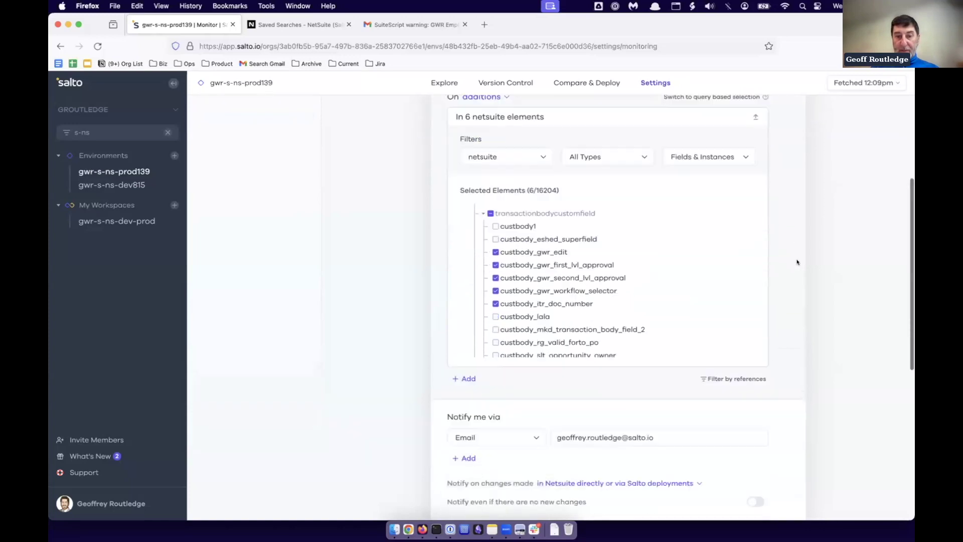
{"action": "scroll", "coordinate": [797, 262], "scroll_direction": "down", "scroll_amount": 4}
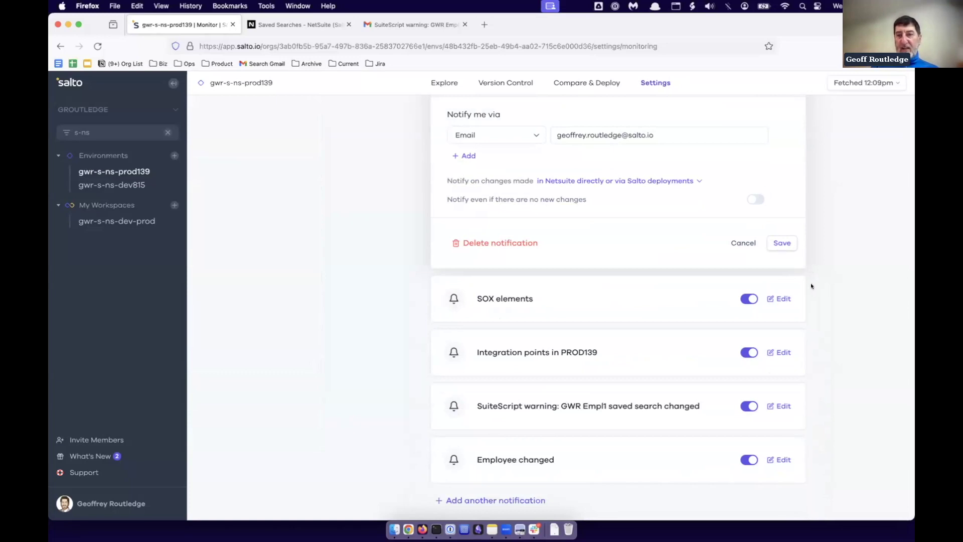
Edit the SOX elements notification and expand netsuite > Instances in its element picker.
{"action": "left_click", "coordinate": [781, 299]}
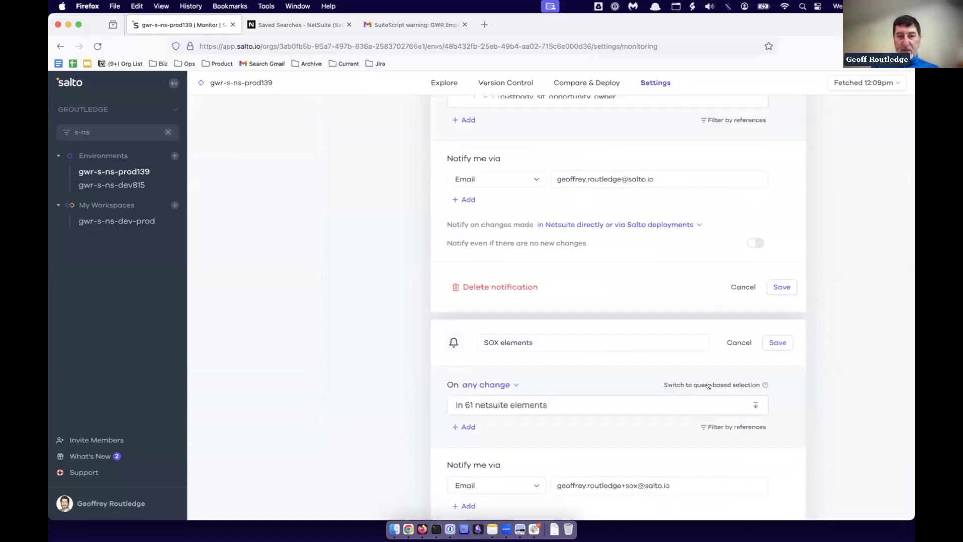
{"action": "scroll", "coordinate": [708, 385], "scroll_direction": "down", "scroll_amount": 5}
{"action": "left_click", "coordinate": [569, 306]}
{"action": "scroll", "coordinate": [557, 370], "scroll_direction": "down", "scroll_amount": 4}
{"action": "left_click", "coordinate": [464, 214]}
{"action": "left_click", "coordinate": [472, 239]}
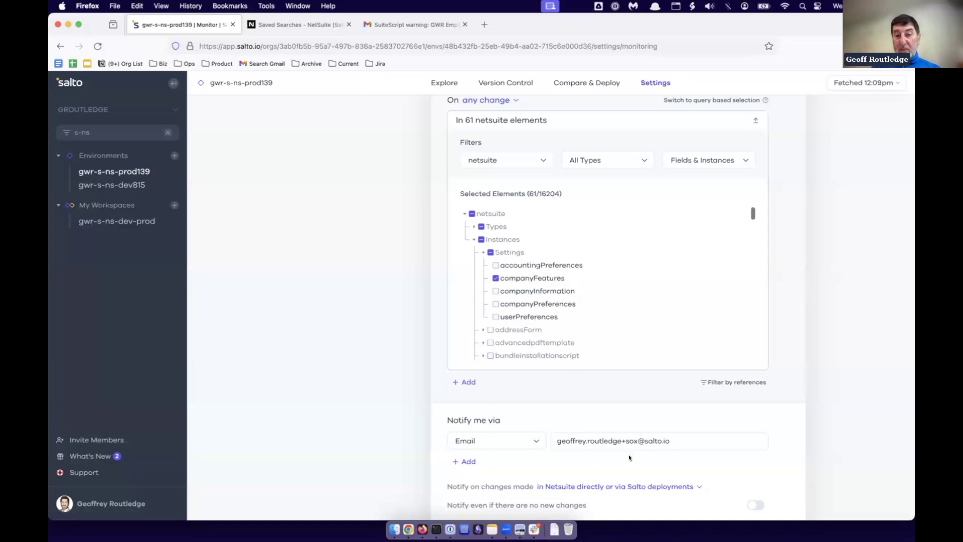
Check the notification's recipient email address, then cancel the SOX editor without saving.
{"action": "left_click_drag", "start_coordinate": [558, 441], "coordinate": [631, 441]}
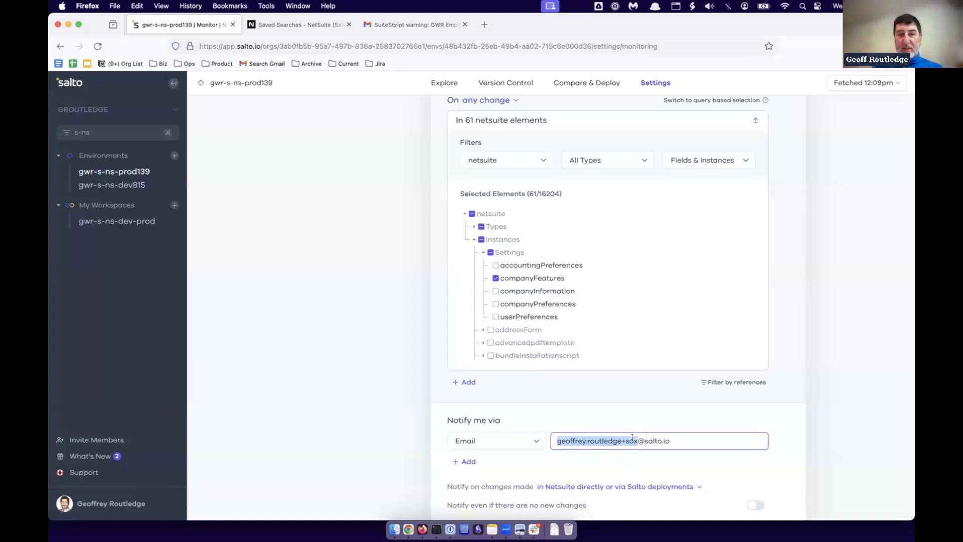
{"action": "scroll", "coordinate": [562, 308], "scroll_direction": "down", "scroll_amount": 5}
{"action": "scroll", "coordinate": [562, 308], "scroll_direction": "down", "scroll_amount": 10}
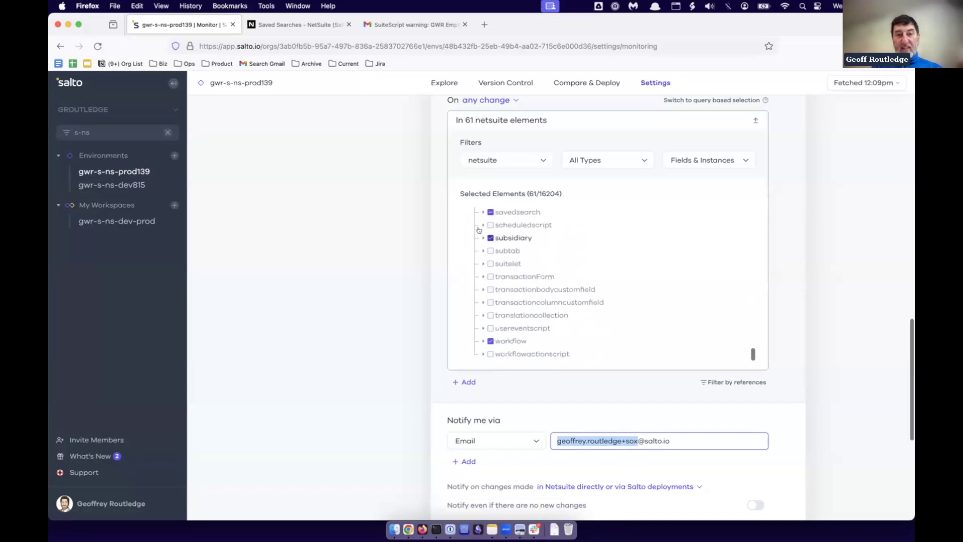
{"action": "scroll", "coordinate": [600, 267], "scroll_direction": "up", "scroll_amount": 15}
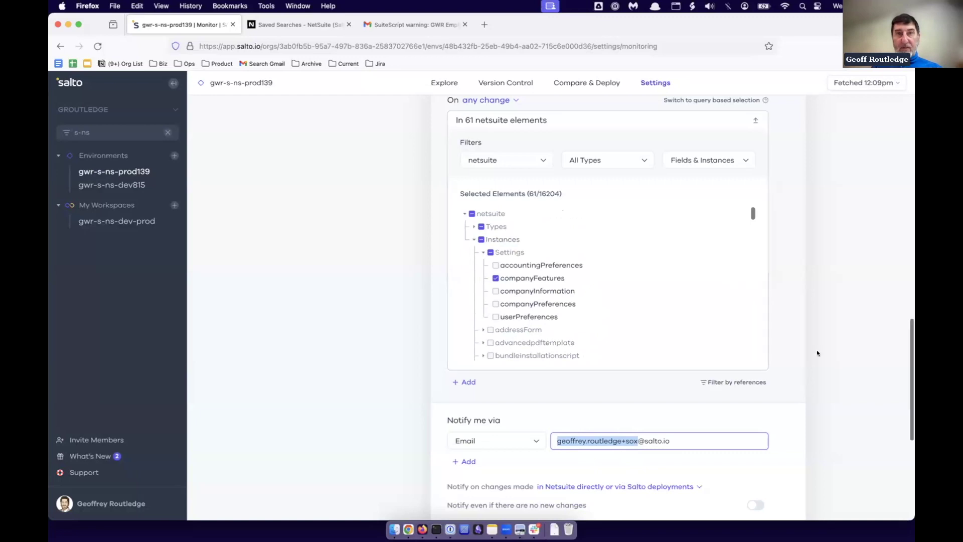
{"action": "scroll", "coordinate": [818, 350], "scroll_direction": "down", "scroll_amount": 5}
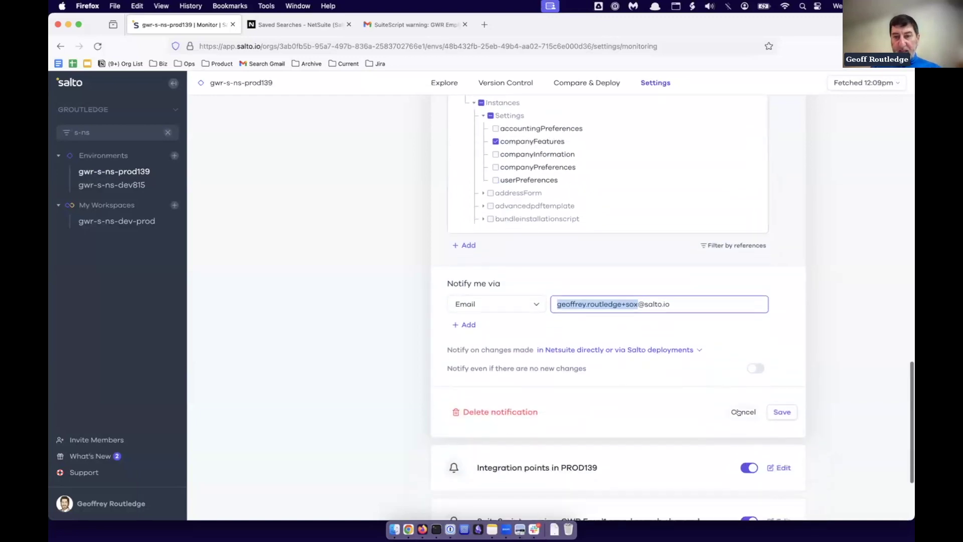
{"action": "left_click", "coordinate": [739, 413]}
{"action": "scroll", "coordinate": [688, 383], "scroll_direction": "down", "scroll_amount": 4}
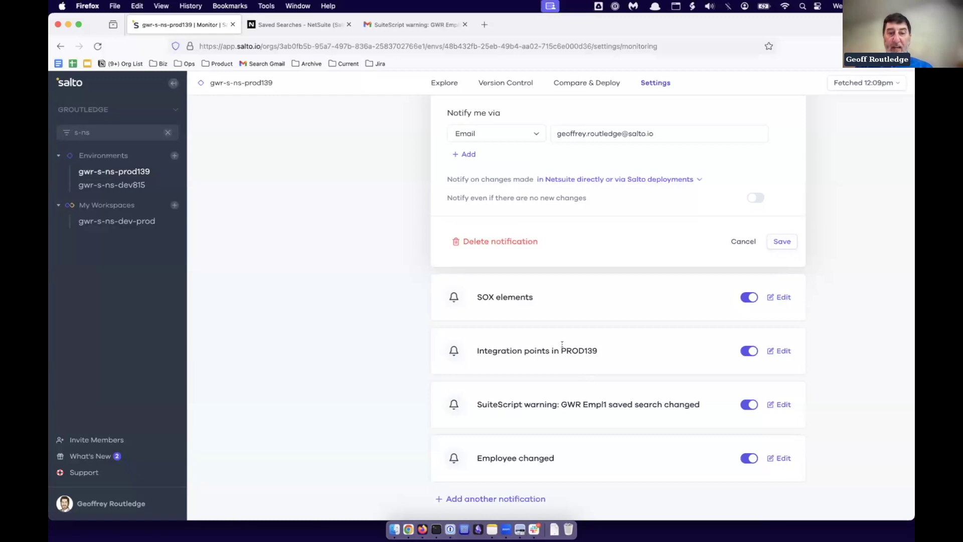
Highlight the PROD139, SuiteScript and Employee notification titles, then edit the Employee changed notification.
{"action": "left_click_drag", "start_coordinate": [477, 350], "coordinate": [629, 346]}
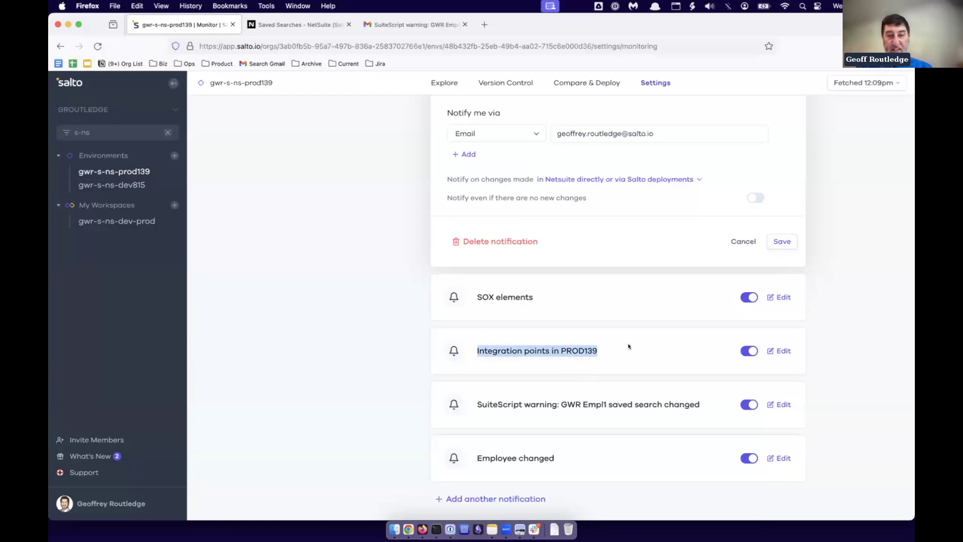
{"action": "double_click", "coordinate": [491, 405]}
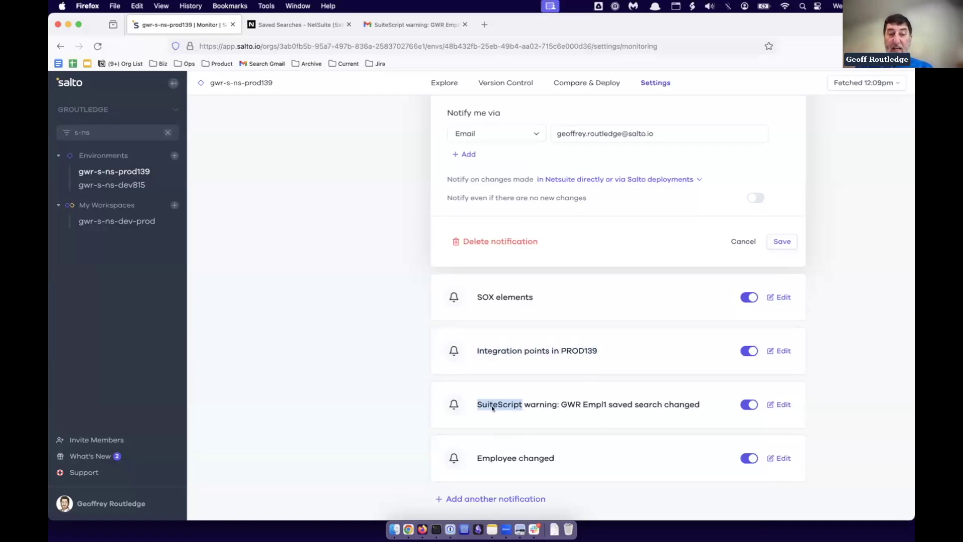
{"action": "left_click", "coordinate": [492, 458]}
{"action": "double_click", "coordinate": [492, 458]}
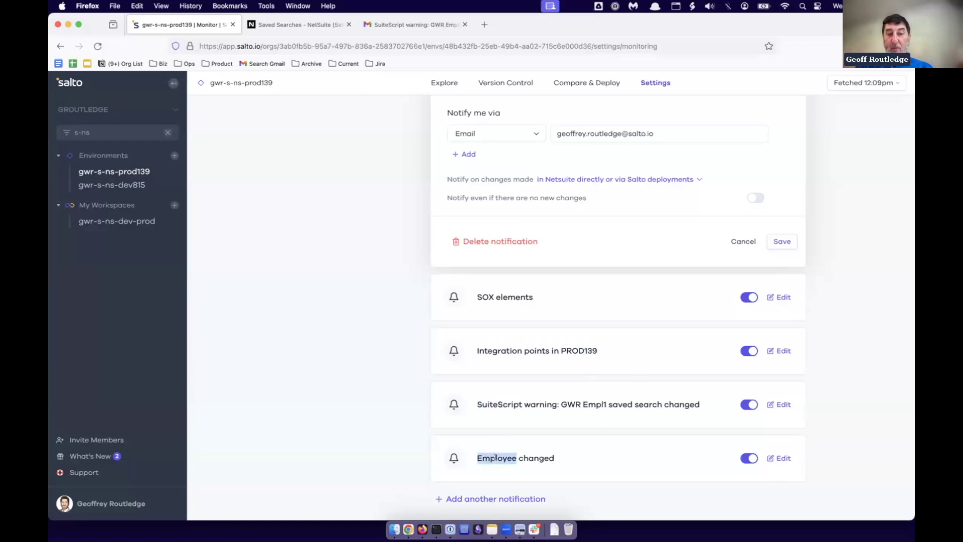
{"action": "double_click", "coordinate": [487, 403]}
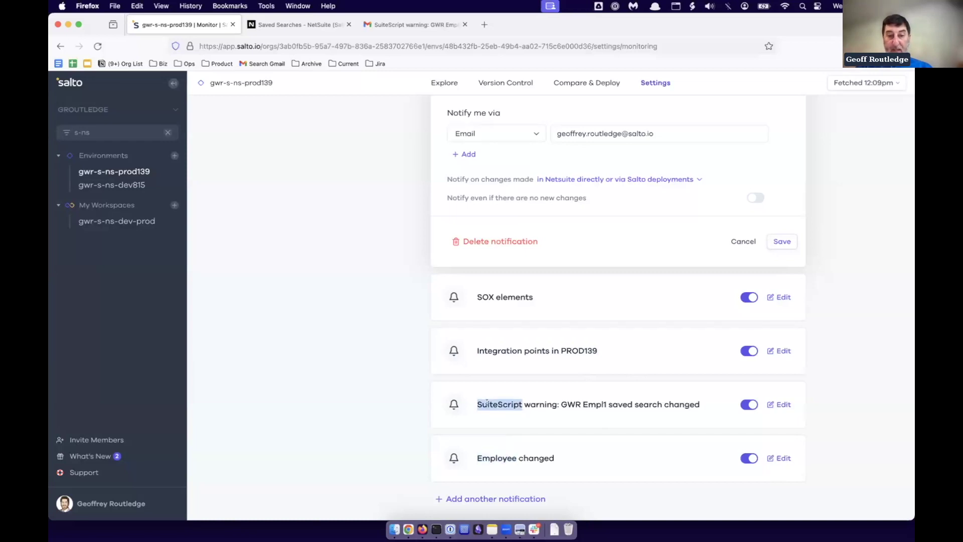
{"action": "left_click", "coordinate": [792, 458]}
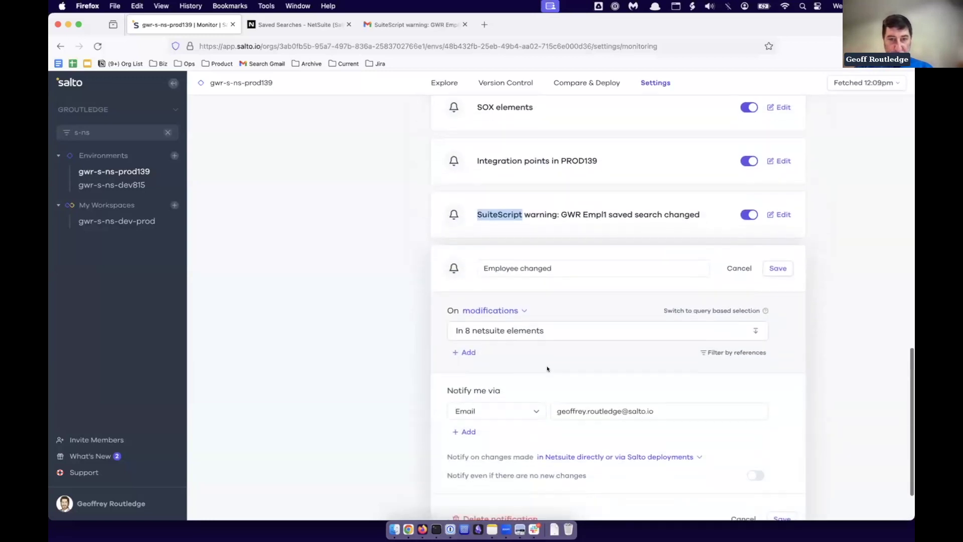
Browse the Instances among the 8 netsuite elements the Employee changed notification watches.
{"action": "scroll", "coordinate": [547, 369], "scroll_direction": "down", "scroll_amount": 2}
{"action": "left_click", "coordinate": [496, 266]}
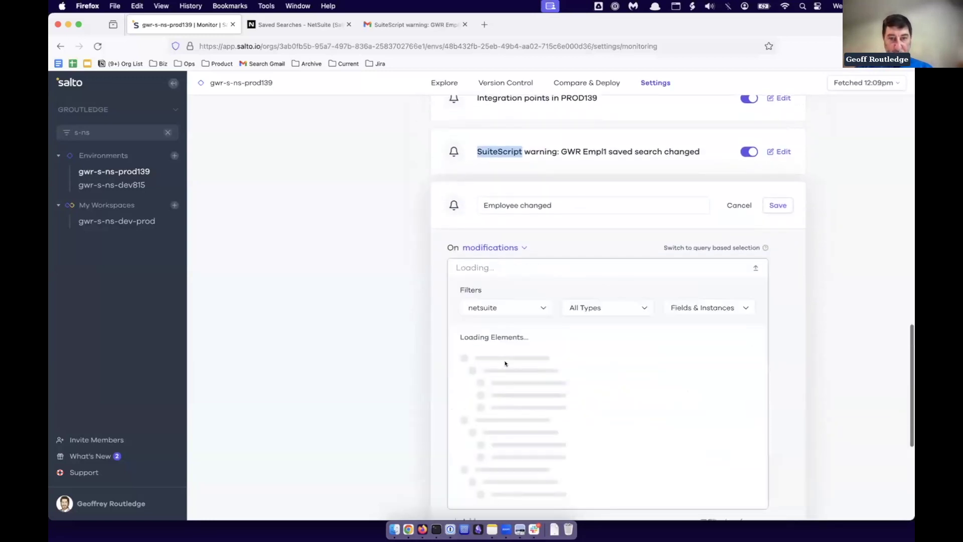
{"action": "scroll", "coordinate": [505, 363], "scroll_direction": "down", "scroll_amount": 5}
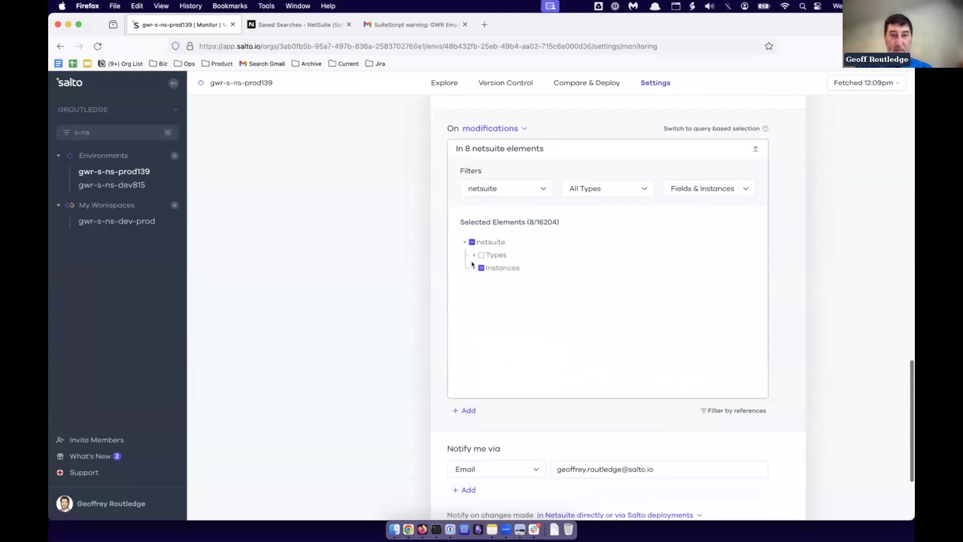
{"action": "left_click", "coordinate": [473, 267]}
{"action": "scroll", "coordinate": [488, 331], "scroll_direction": "down", "scroll_amount": 5}
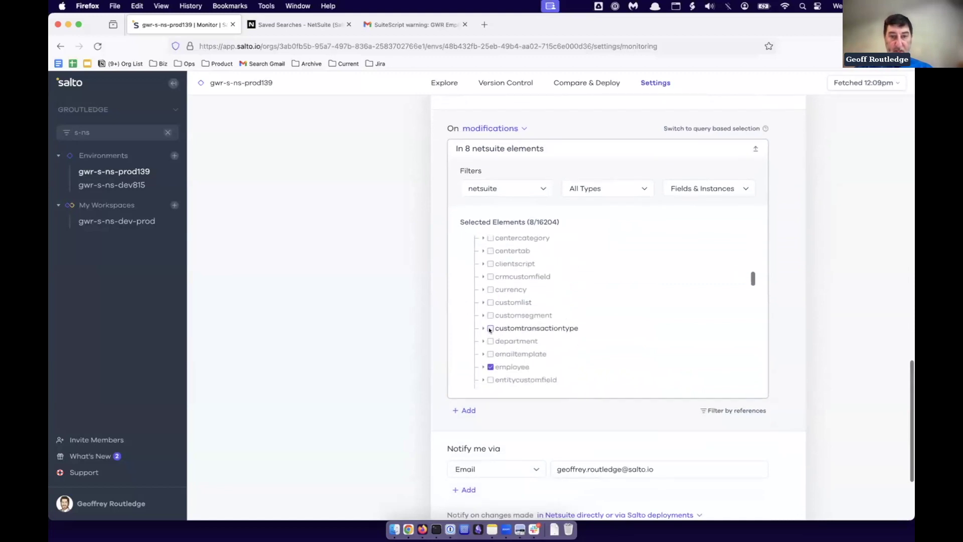
{"action": "scroll", "coordinate": [501, 337], "scroll_direction": "down", "scroll_amount": 4}
{"action": "scroll", "coordinate": [501, 337], "scroll_direction": "up", "scroll_amount": 2}
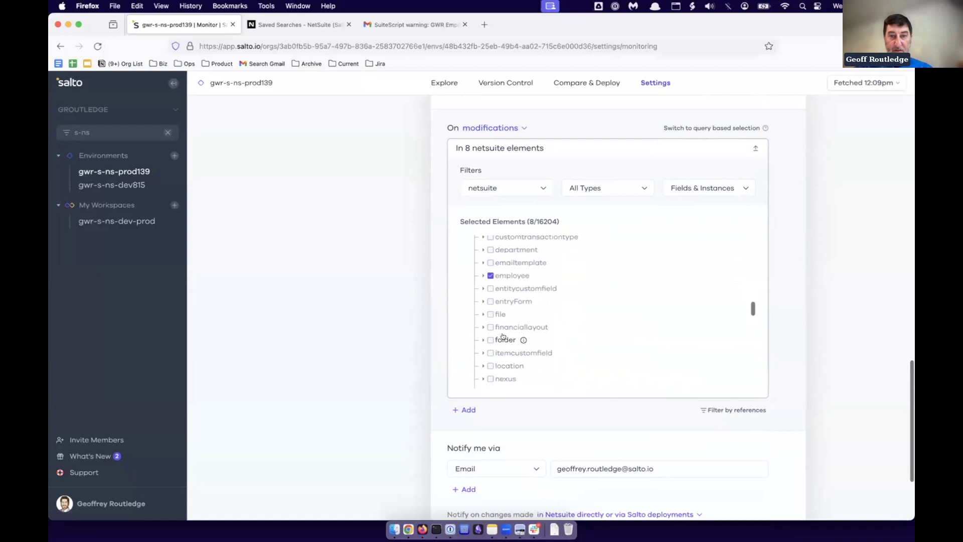
{"action": "scroll", "coordinate": [717, 349], "scroll_direction": "down", "scroll_amount": 5}
{"action": "scroll", "coordinate": [739, 348], "scroll_direction": "down", "scroll_amount": 4}
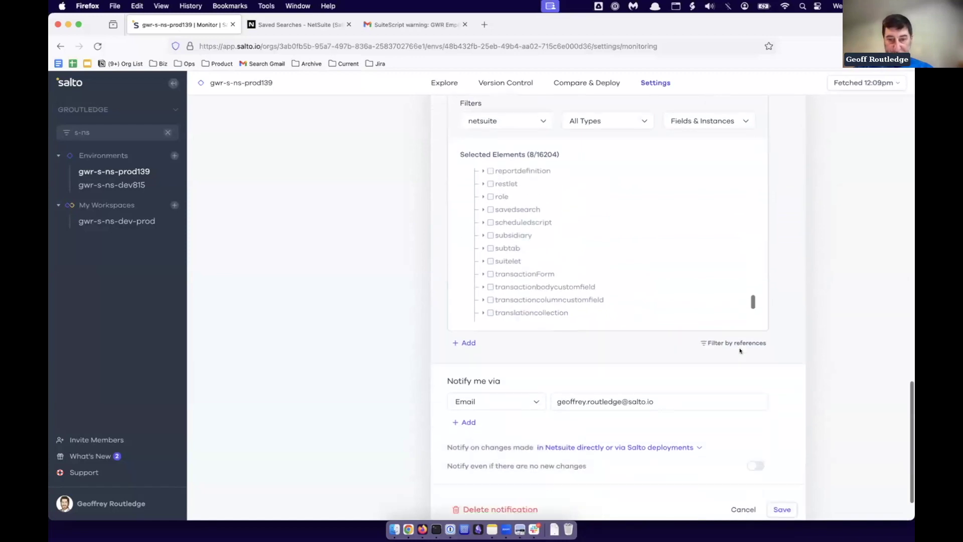
Delete the Employee changed notification, then highlight the SuiteScript warning notification title.
{"action": "left_click", "coordinate": [476, 456]}
{"action": "left_click", "coordinate": [556, 429]}
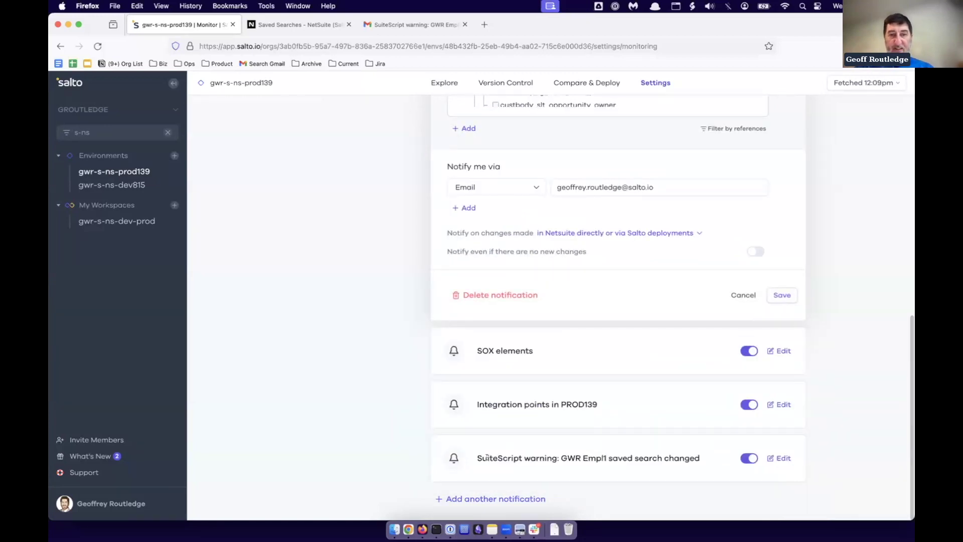
{"action": "left_click_drag", "start_coordinate": [499, 457], "coordinate": [664, 458]}
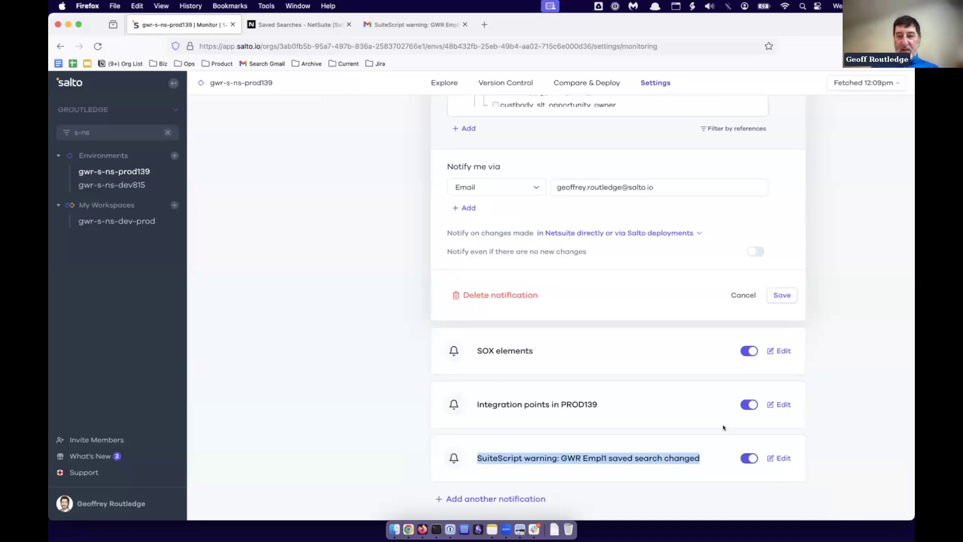
Edit the SuiteScript warning notification and drill into its watched saved search customsearch_gwr_empl.
{"action": "left_click", "coordinate": [781, 458]}
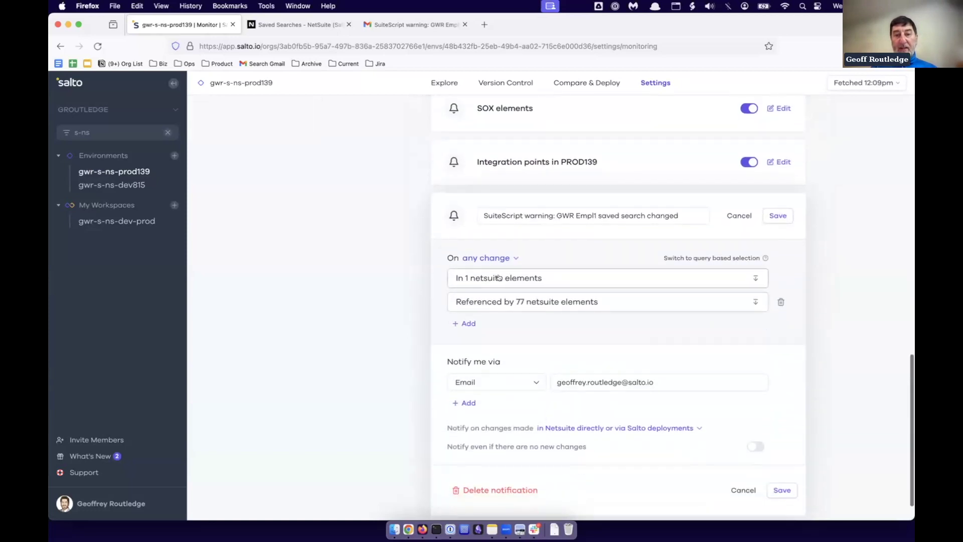
{"action": "left_click", "coordinate": [499, 278]}
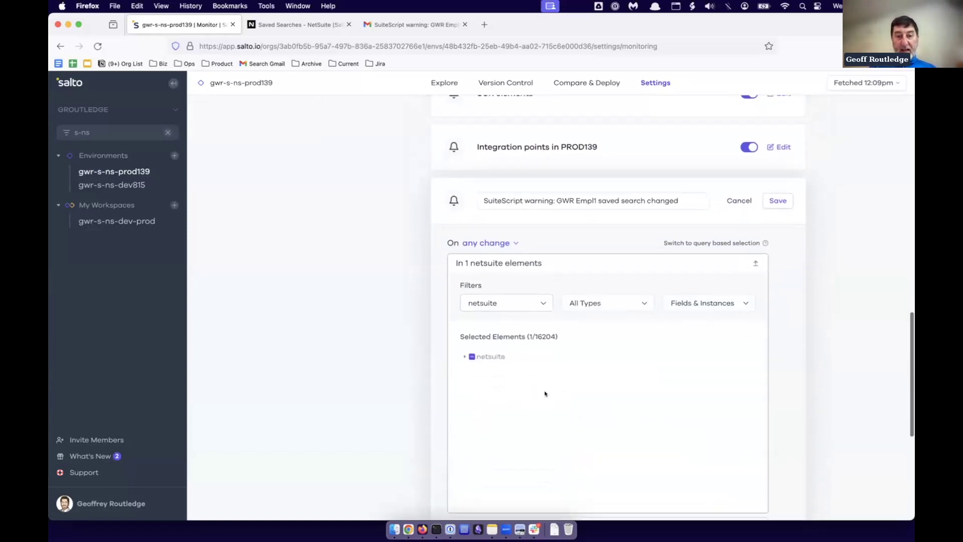
{"action": "left_click", "coordinate": [465, 344]}
{"action": "left_click", "coordinate": [473, 345]}
{"action": "scroll", "coordinate": [512, 396], "scroll_direction": "down", "scroll_amount": 5}
{"action": "scroll", "coordinate": [511, 394], "scroll_direction": "down", "scroll_amount": 3}
{"action": "left_click", "coordinate": [516, 344]}
{"action": "scroll", "coordinate": [522, 377], "scroll_direction": "down", "scroll_amount": 10}
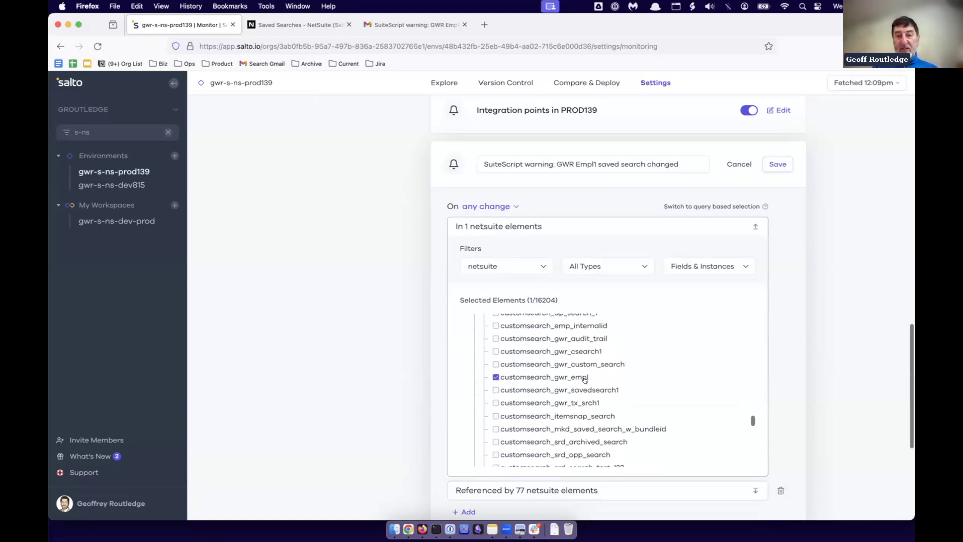
{"action": "scroll", "coordinate": [797, 372], "scroll_direction": "down", "scroll_amount": 5}
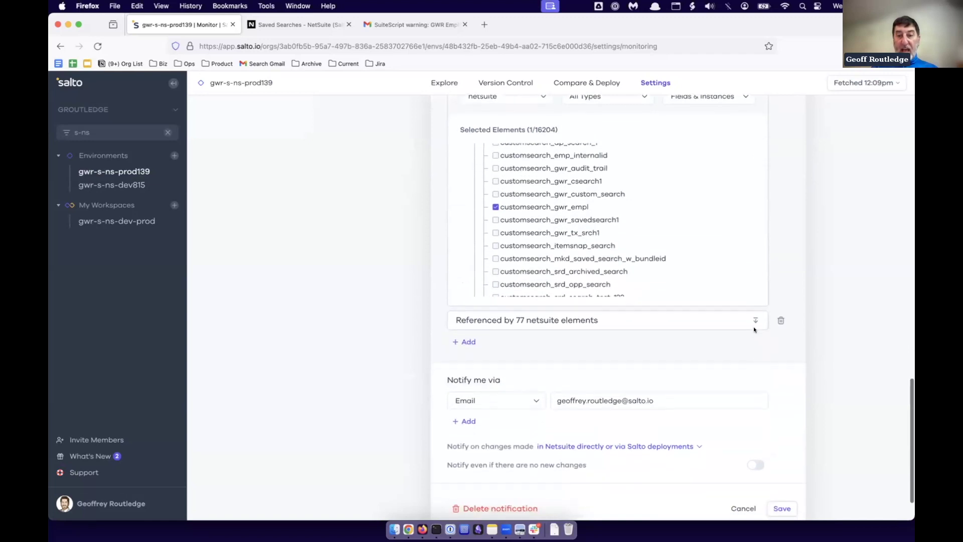
Expand the 77 netsuite elements referencing that search down to their Instances.
{"action": "left_click", "coordinate": [754, 326]}
{"action": "scroll", "coordinate": [622, 352], "scroll_direction": "down", "scroll_amount": 3}
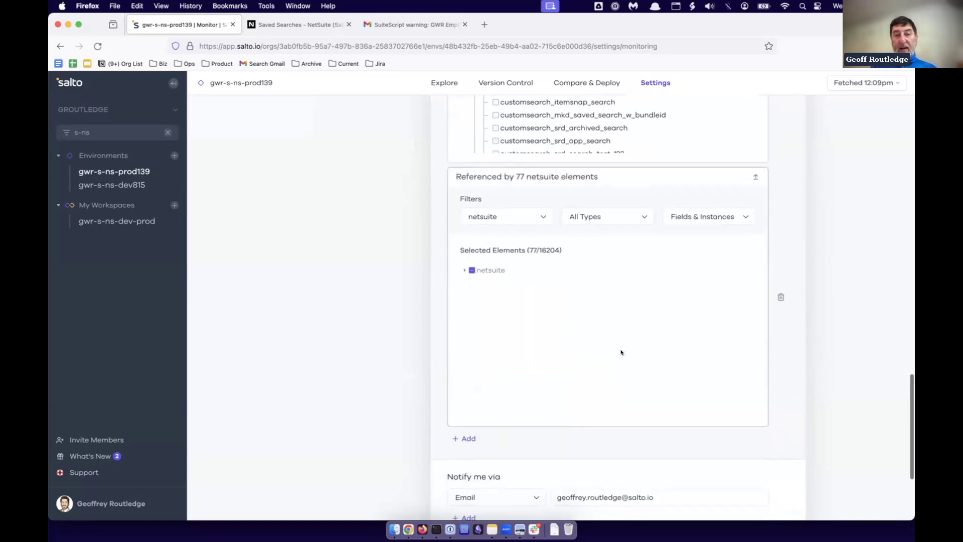
{"action": "left_click", "coordinate": [465, 270]}
{"action": "left_click", "coordinate": [470, 294]}
{"action": "scroll", "coordinate": [478, 352], "scroll_direction": "down", "scroll_amount": 5}
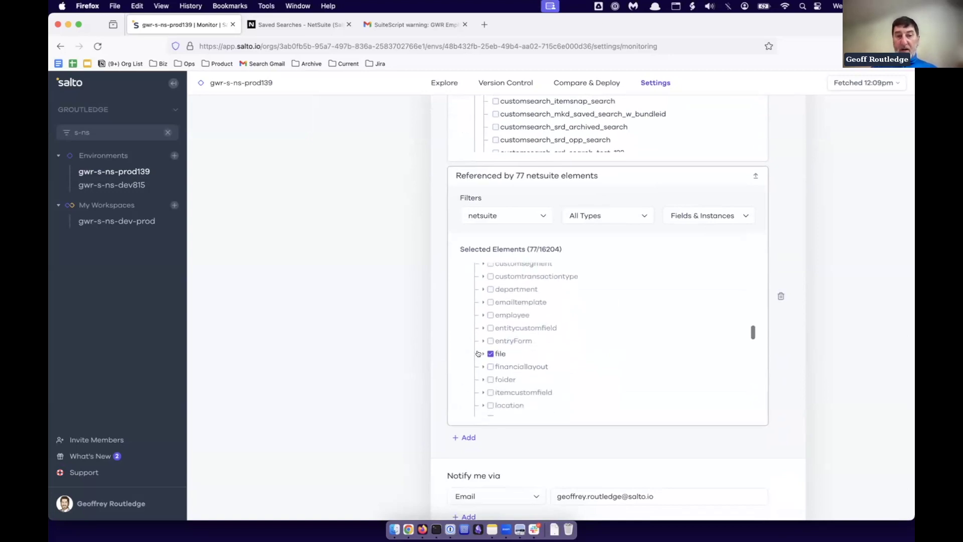
{"action": "scroll", "coordinate": [341, 325], "scroll_direction": "up", "scroll_amount": 3}
{"action": "scroll", "coordinate": [341, 325], "scroll_direction": "down", "scroll_amount": 2}
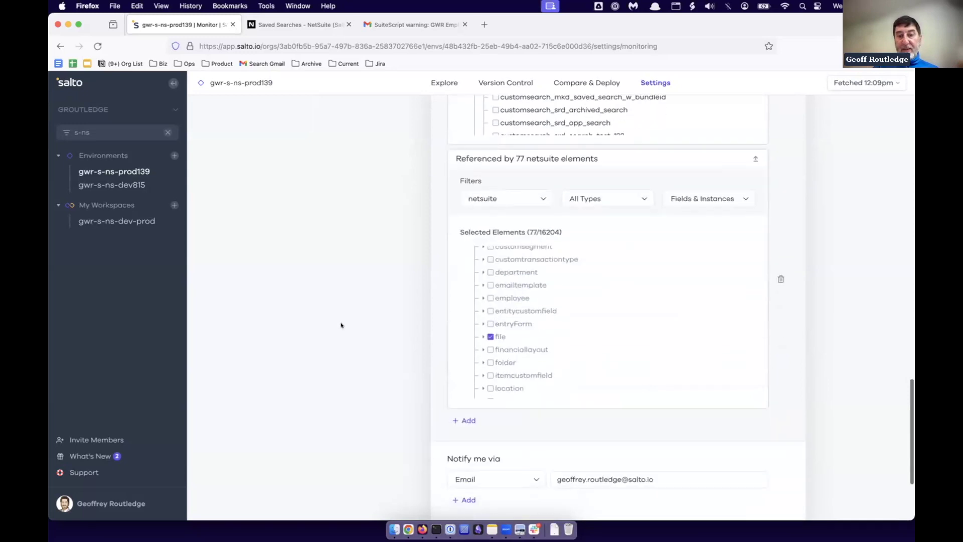
{"action": "scroll", "coordinate": [360, 335], "scroll_direction": "up", "scroll_amount": 5}
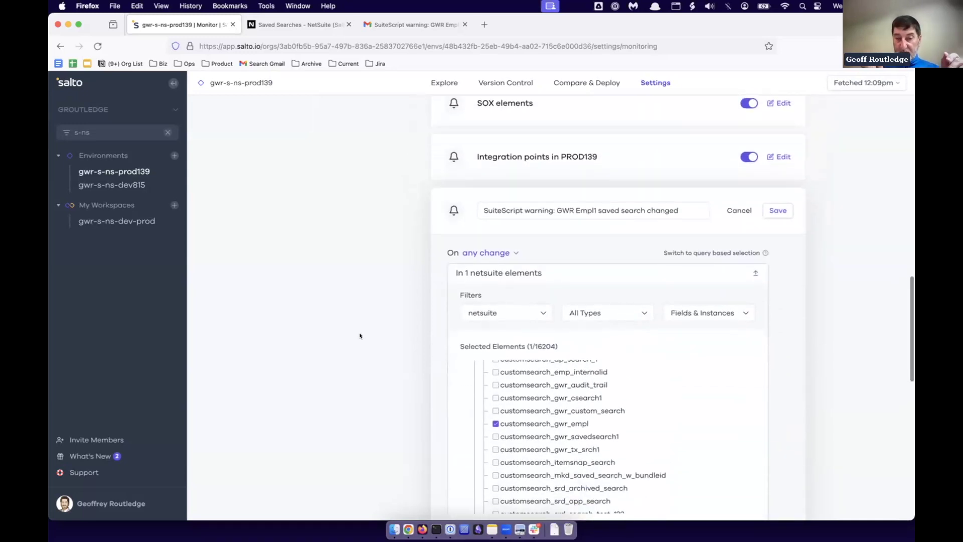
Filter GWR Empl1 on GWR rockstar (Custom) = Yes, save it, and view its 3 results.
{"action": "left_click", "coordinate": [297, 25]}
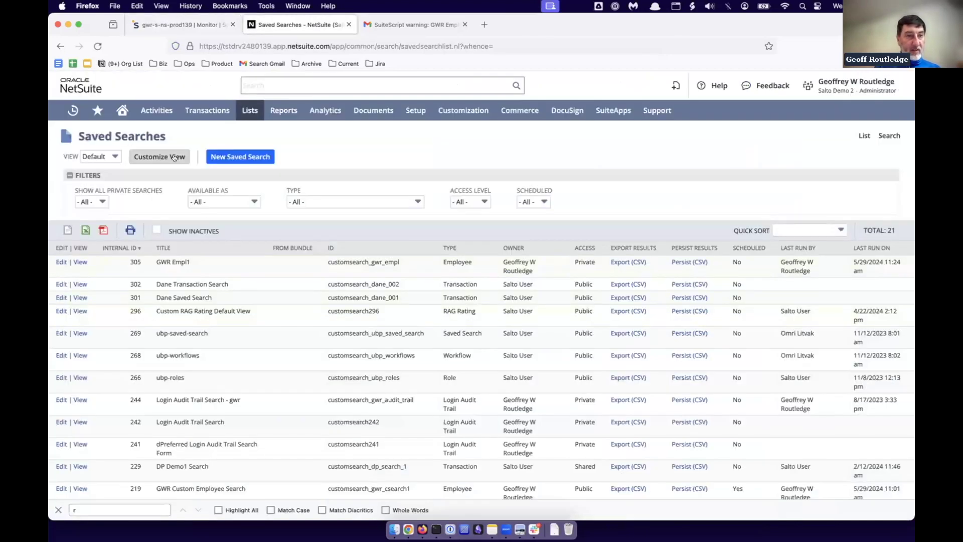
{"action": "left_click", "coordinate": [61, 262]}
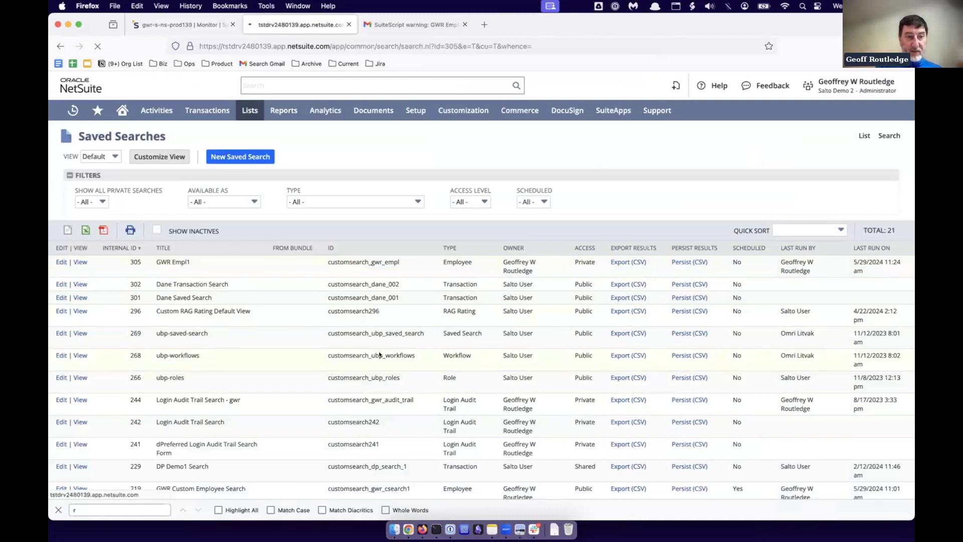
{"action": "left_click", "coordinate": [113, 409]}
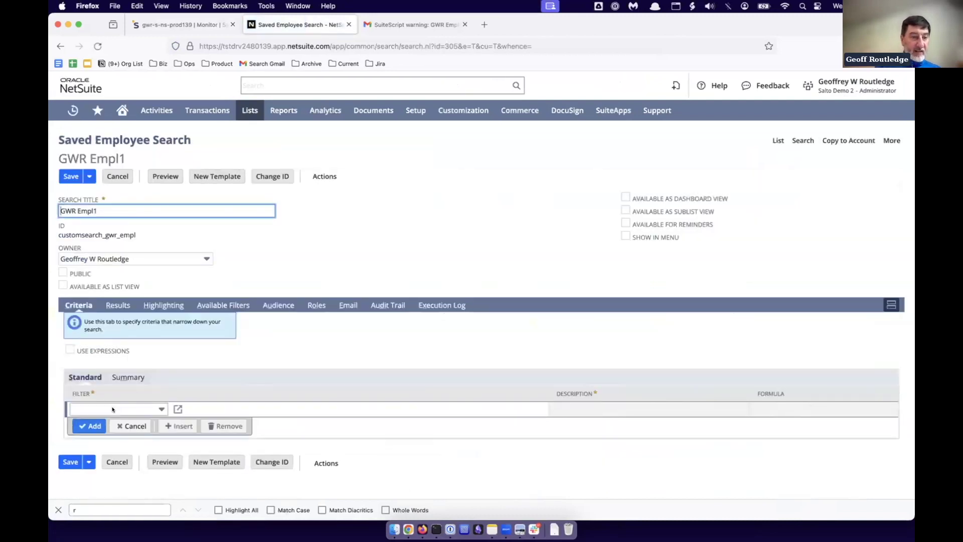
{"action": "type", "text": "g"}
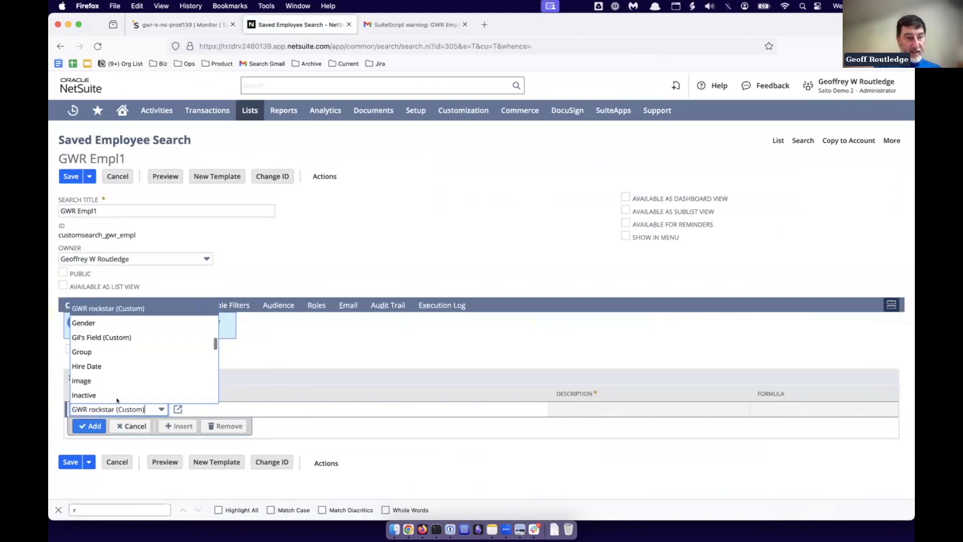
{"action": "key", "text": "Tab"}
{"action": "left_click", "coordinate": [438, 203]}
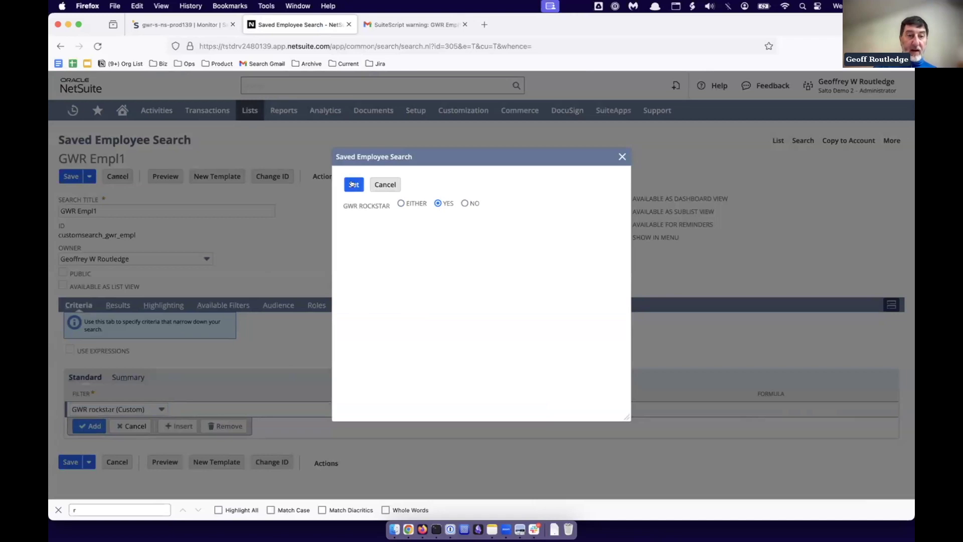
{"action": "left_click", "coordinate": [359, 186]}
{"action": "left_click", "coordinate": [64, 472]}
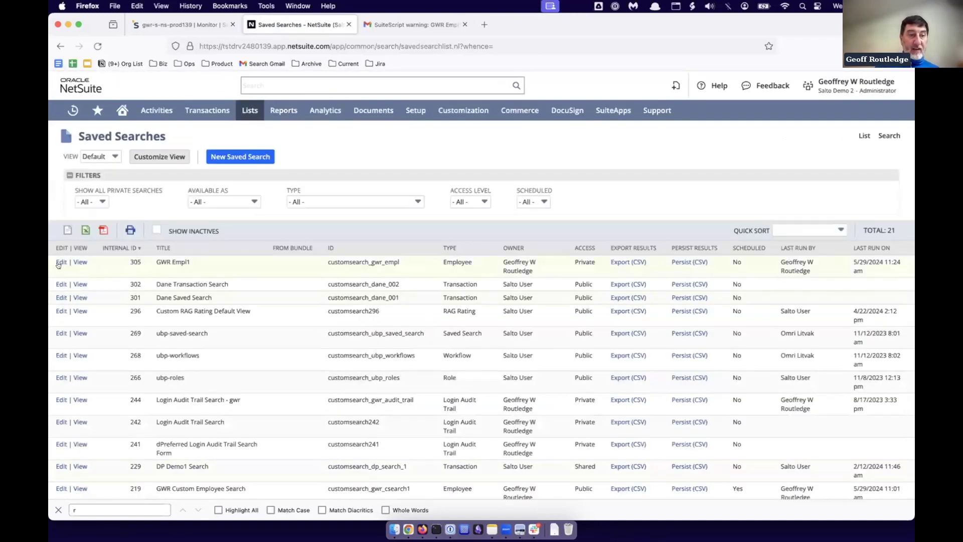
{"action": "left_click", "coordinate": [79, 262]}
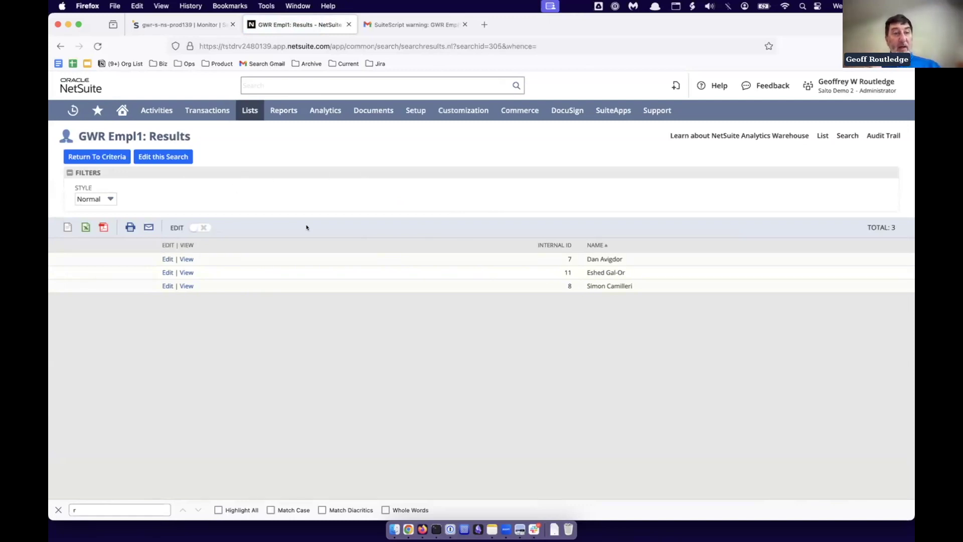
Back in Salto, choose Custom Fetch for gwr-s-ns-prod139 and open its NetSuite configuration.
{"action": "left_click", "coordinate": [184, 28]}
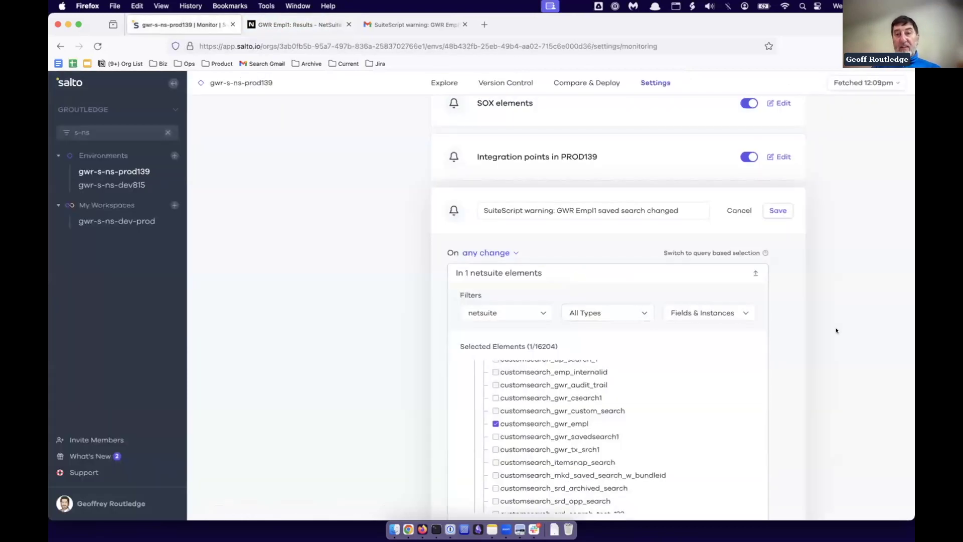
{"action": "scroll", "coordinate": [836, 331], "scroll_direction": "down", "scroll_amount": 3}
{"action": "scroll", "coordinate": [836, 330], "scroll_direction": "down", "scroll_amount": 1}
{"action": "left_click", "coordinate": [860, 83]}
{"action": "left_click", "coordinate": [892, 280]}
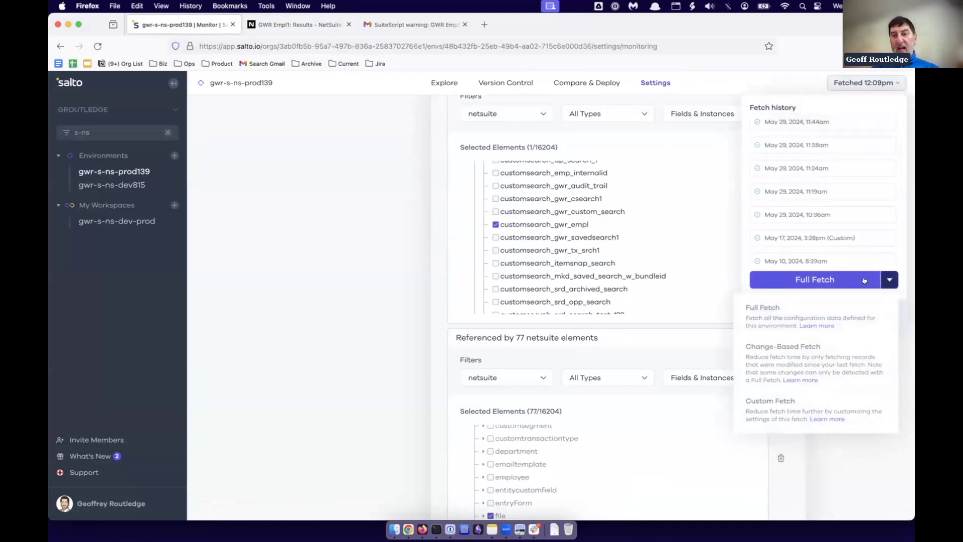
{"action": "left_click", "coordinate": [777, 406]}
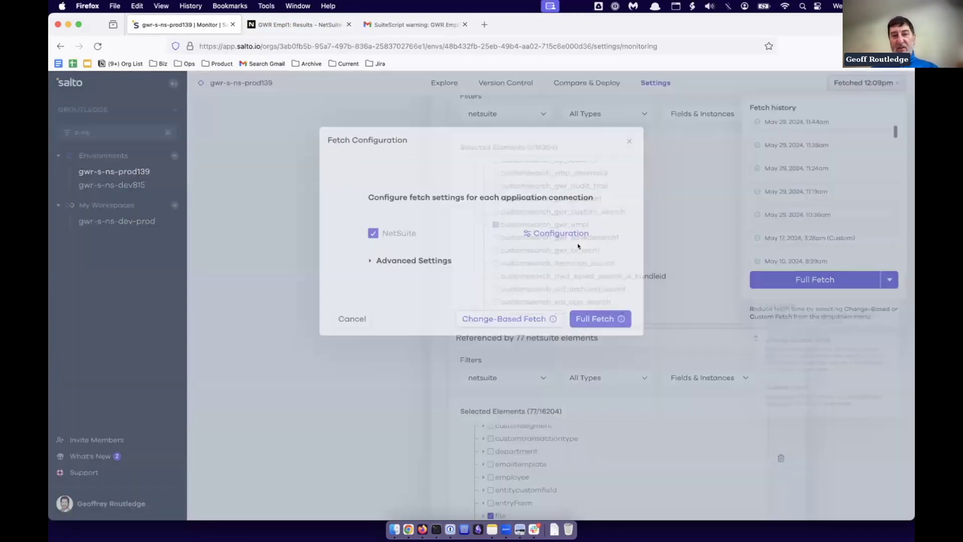
{"action": "left_click", "coordinate": [559, 233]}
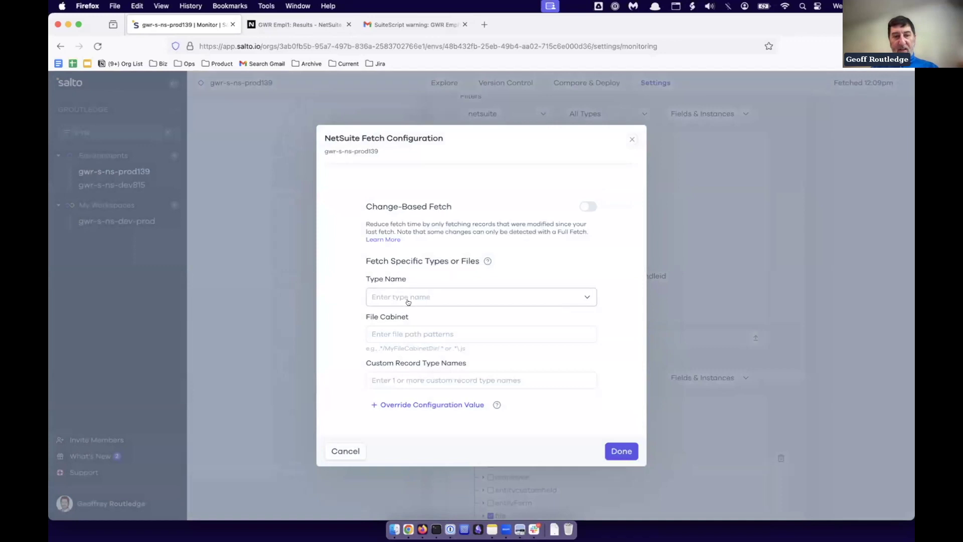
Limit the fetch to the employee and savedsearch types and run a Full Fetch.
{"action": "left_click", "coordinate": [404, 296]}
{"action": "type", "text": "emp"}
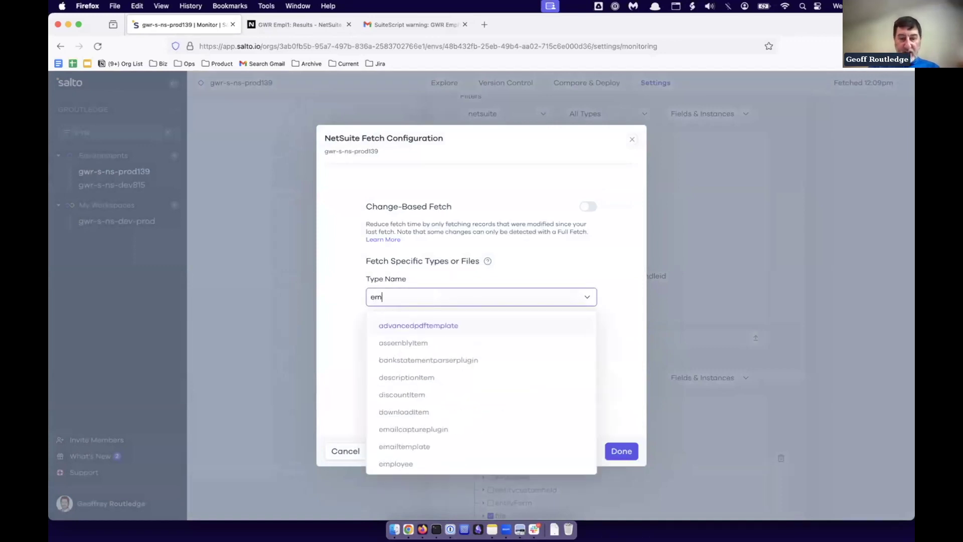
{"action": "left_click", "coordinate": [405, 357]}
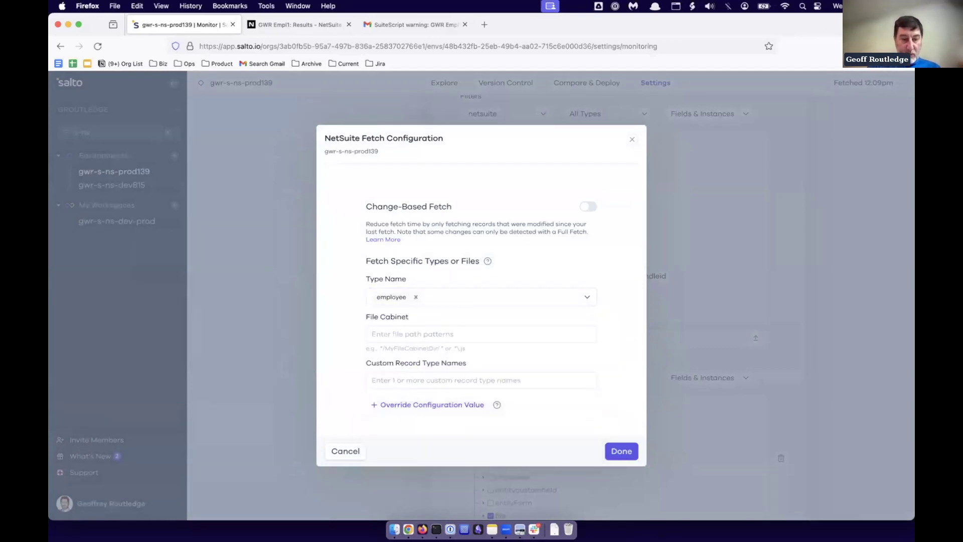
{"action": "left_click", "coordinate": [450, 297]}
{"action": "type", "text": "sab"}
{"action": "key", "text": "BackSpace"}
{"action": "type", "text": "v"}
{"action": "left_click", "coordinate": [412, 342]}
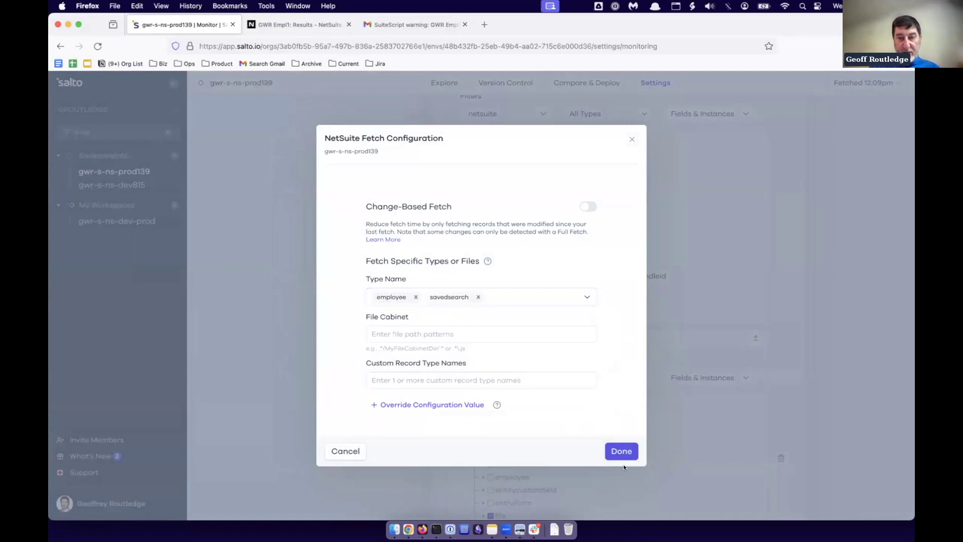
{"action": "left_click", "coordinate": [621, 451]}
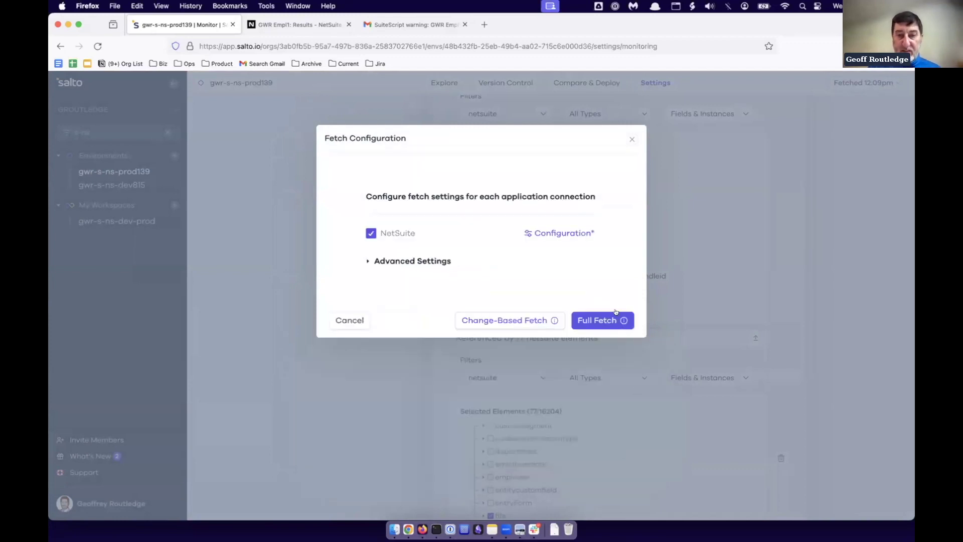
{"action": "left_click", "coordinate": [597, 320]}
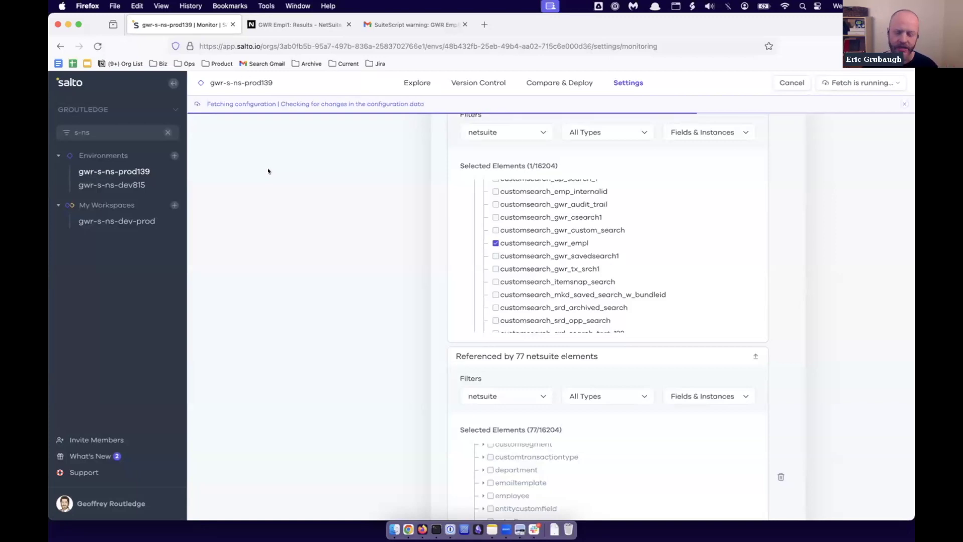
{"action": "key", "text": "XF86AudioRaiseVolume"}
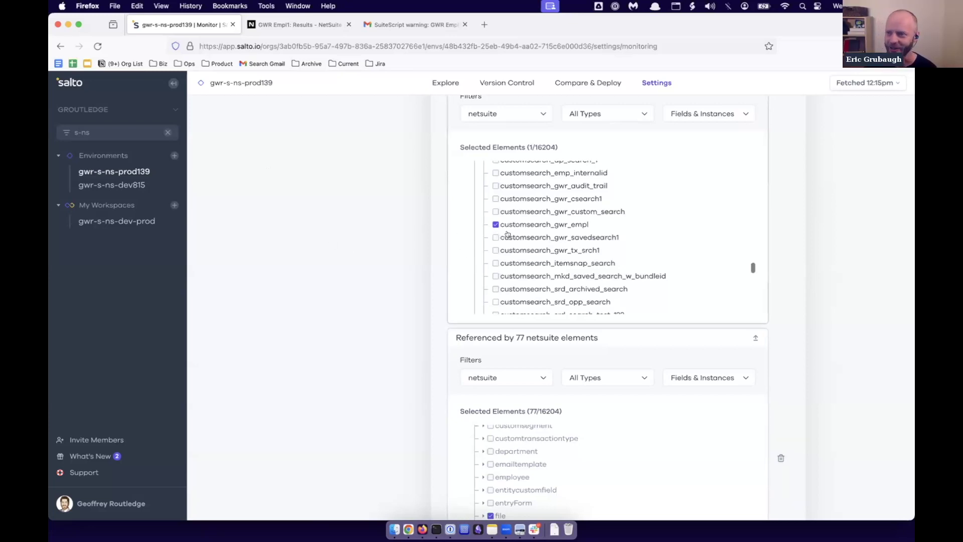
{"action": "scroll", "coordinate": [507, 234], "scroll_direction": "up", "scroll_amount": 5}
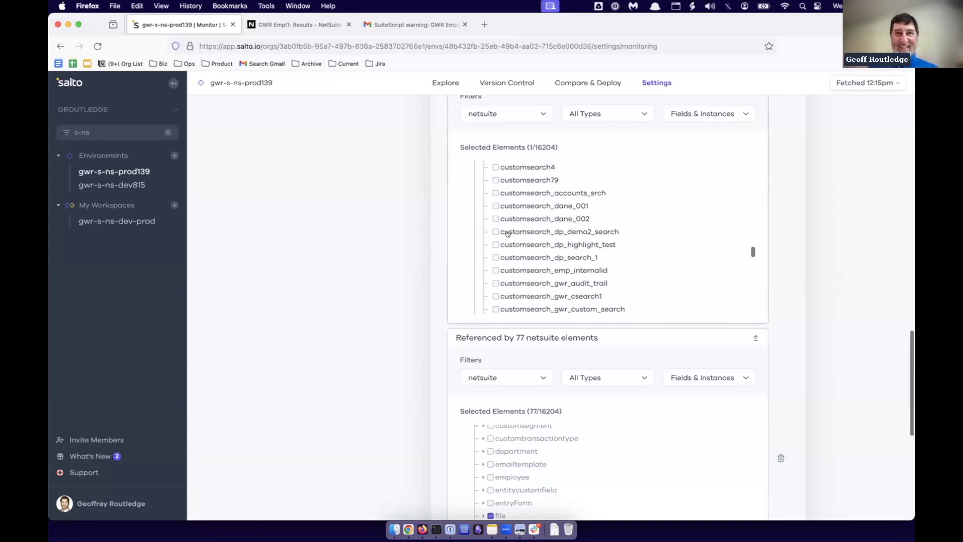
{"action": "scroll", "coordinate": [507, 234], "scroll_direction": "down", "scroll_amount": 5}
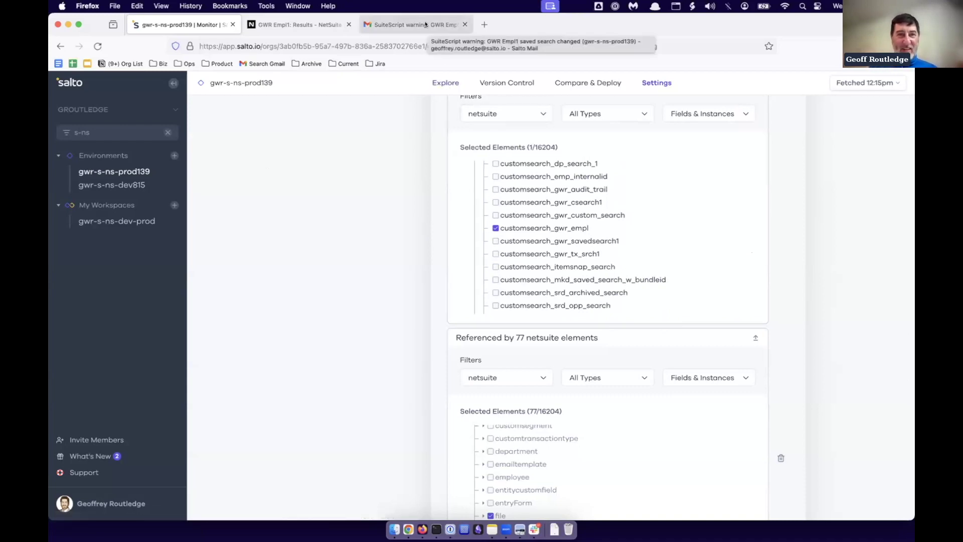
{"action": "left_click", "coordinate": [409, 22]}
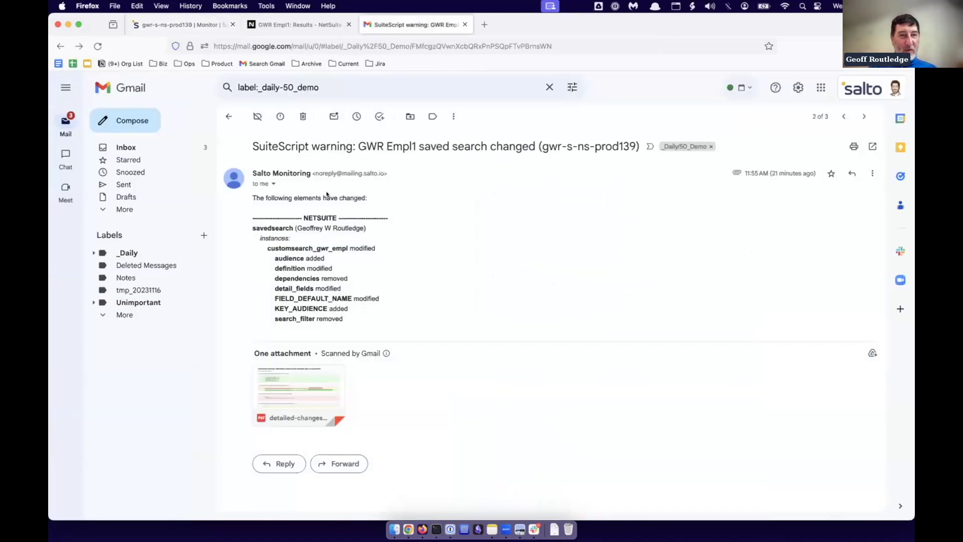
{"action": "left_click", "coordinate": [224, 120]}
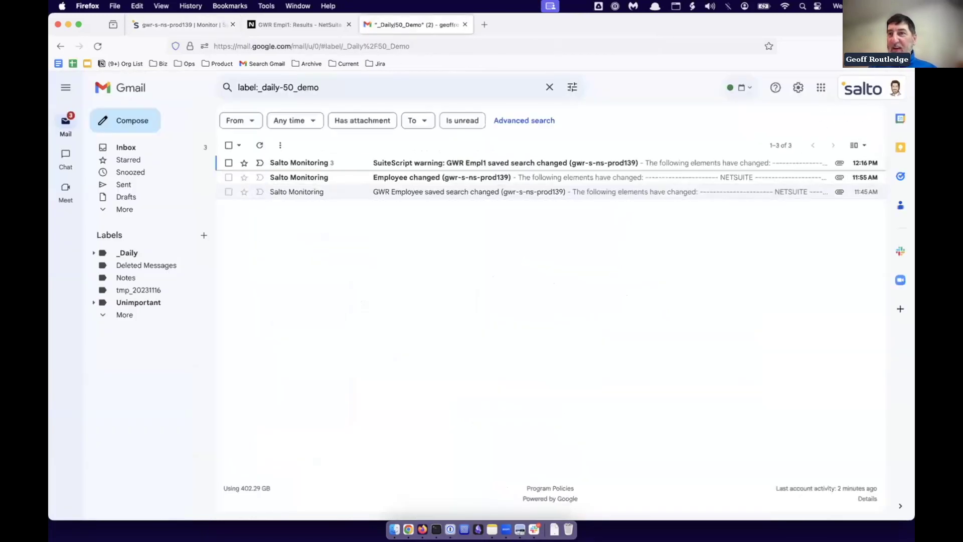
{"action": "left_click", "coordinate": [412, 163]}
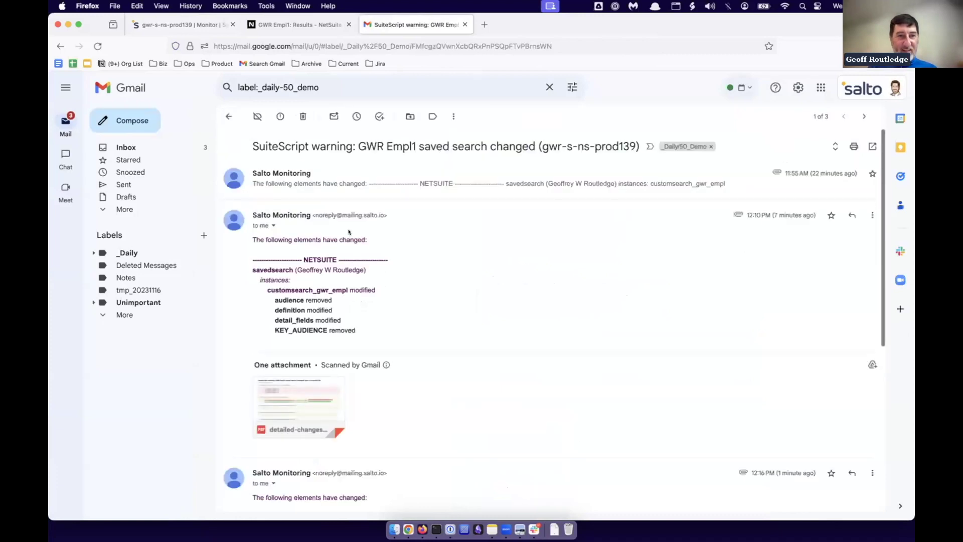
{"action": "scroll", "coordinate": [369, 261], "scroll_direction": "down", "scroll_amount": 5}
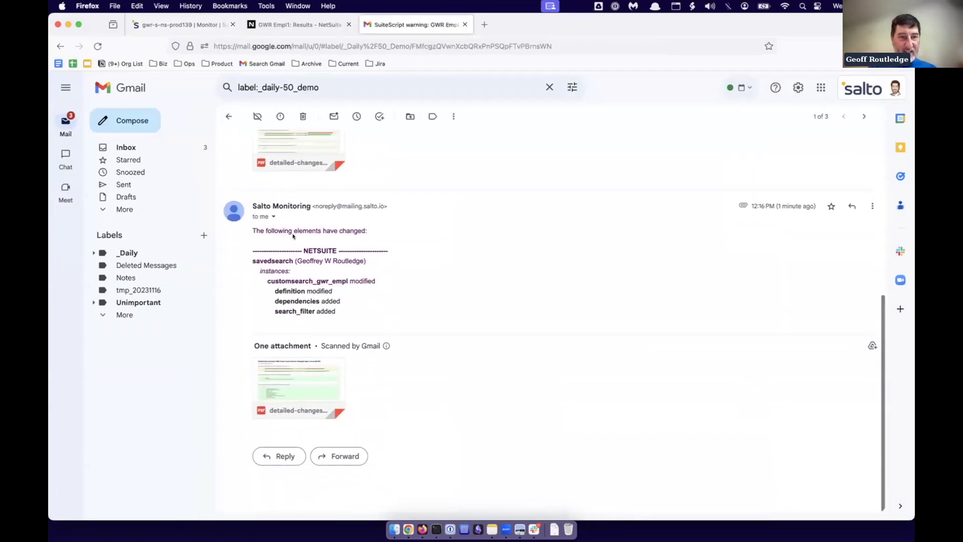
{"action": "double_click", "coordinate": [324, 289]}
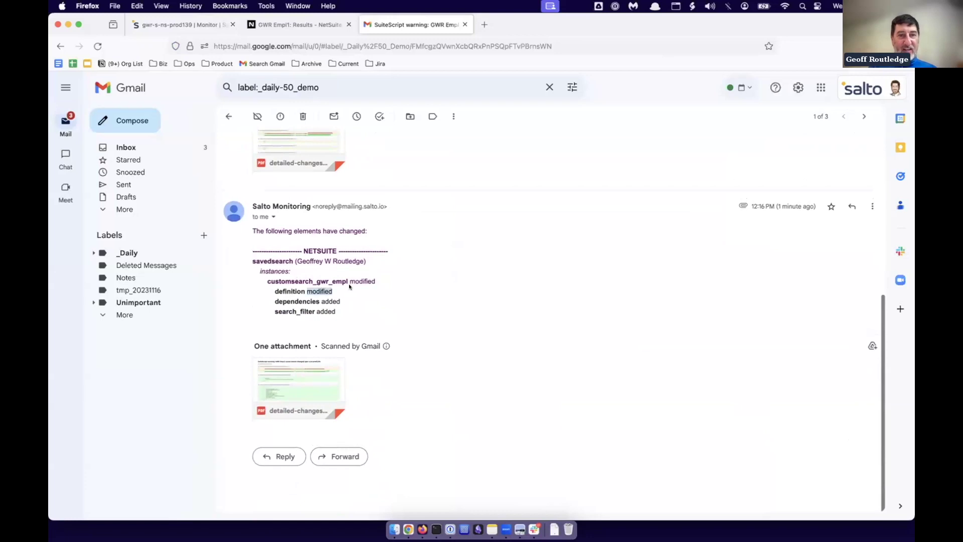
{"action": "scroll", "coordinate": [471, 234], "scroll_direction": "up", "scroll_amount": 5}
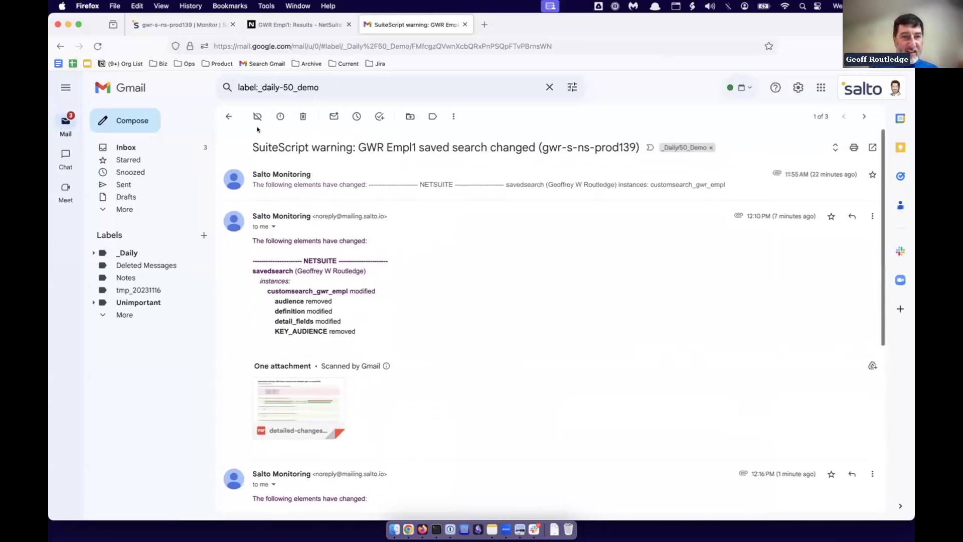
{"action": "left_click_drag", "start_coordinate": [254, 146], "coordinate": [574, 146]}
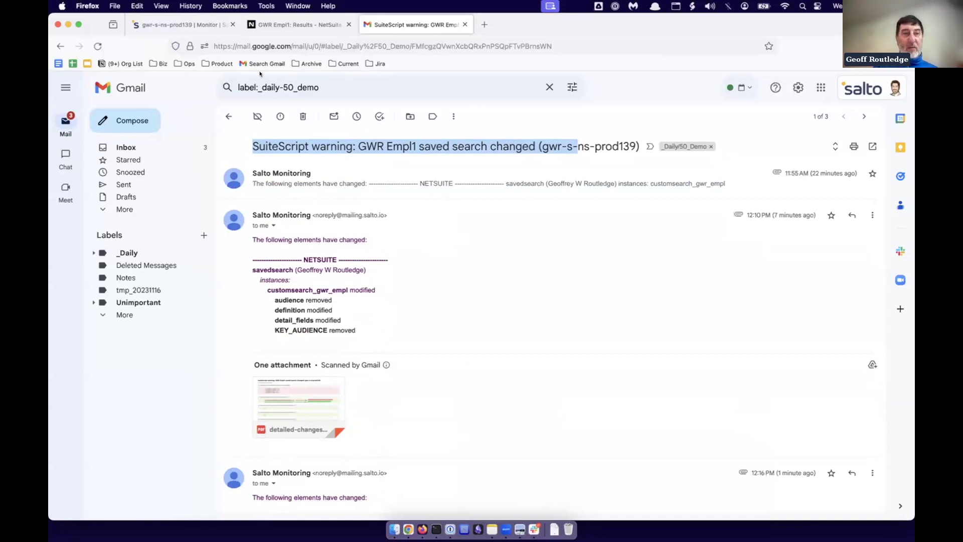
{"action": "left_click", "coordinate": [158, 25]}
Review GWR Empl1 under Records > savedsearch and its 4 dependent files, then go to Settings.
{"action": "left_click", "coordinate": [448, 83]}
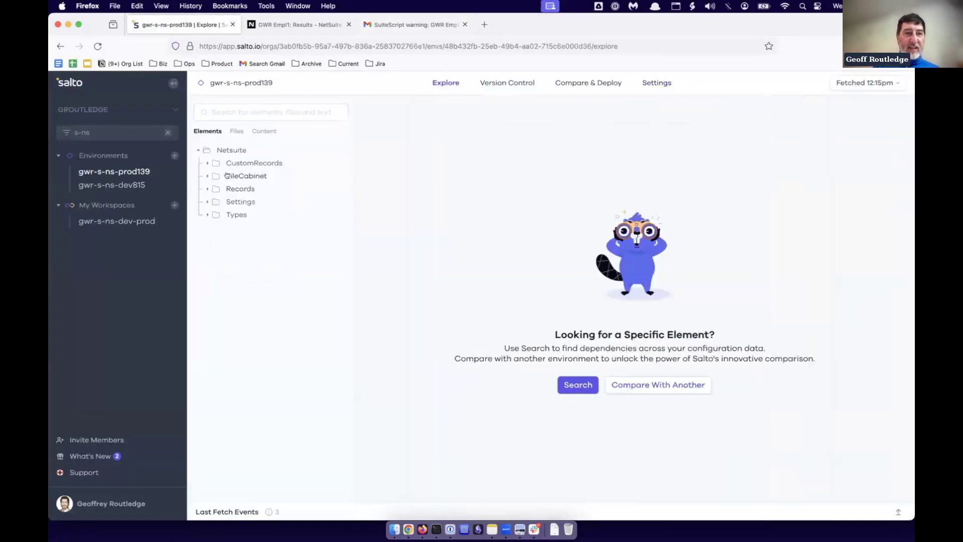
{"action": "left_click", "coordinate": [208, 188]}
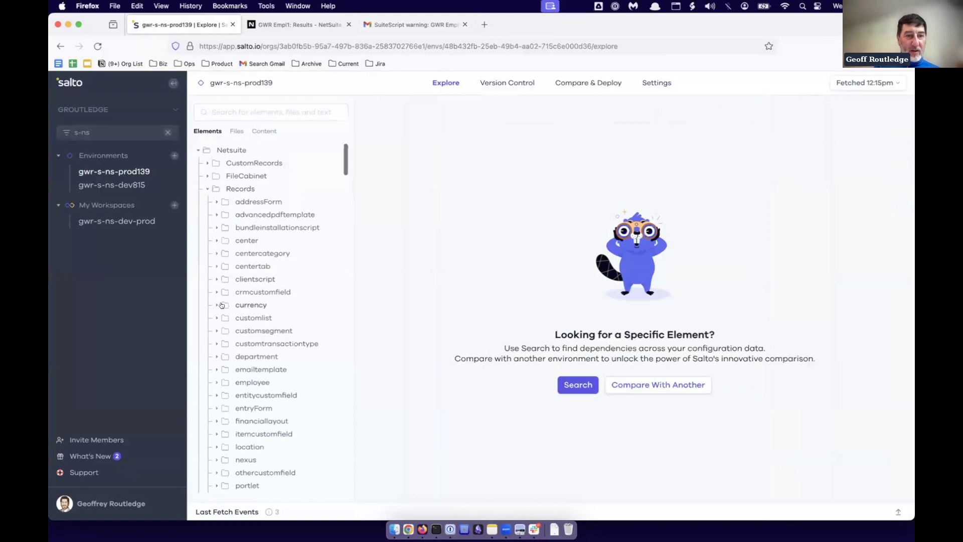
{"action": "scroll", "coordinate": [221, 305], "scroll_direction": "down", "scroll_amount": 5}
{"action": "left_click", "coordinate": [214, 421]}
{"action": "scroll", "coordinate": [312, 323], "scroll_direction": "down", "scroll_amount": 10}
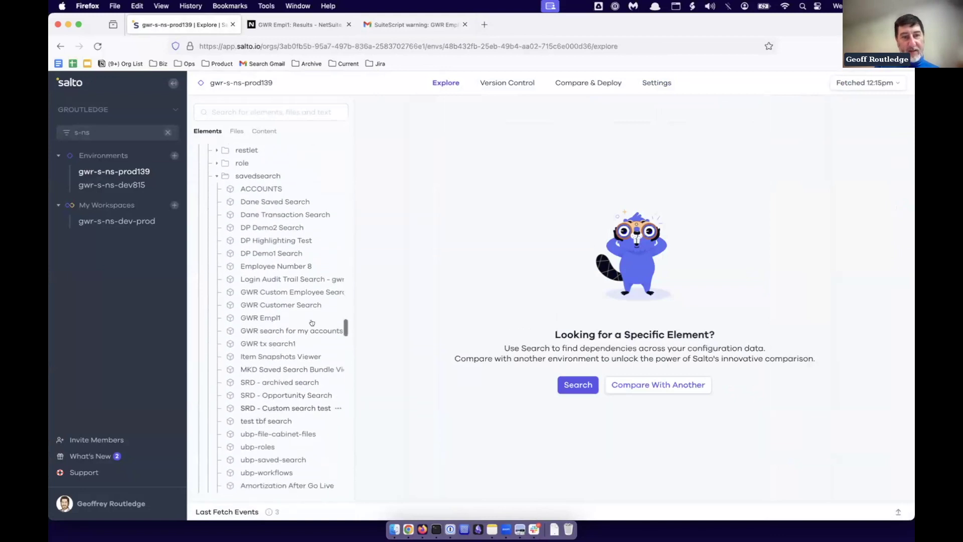
{"action": "left_click", "coordinate": [285, 318]}
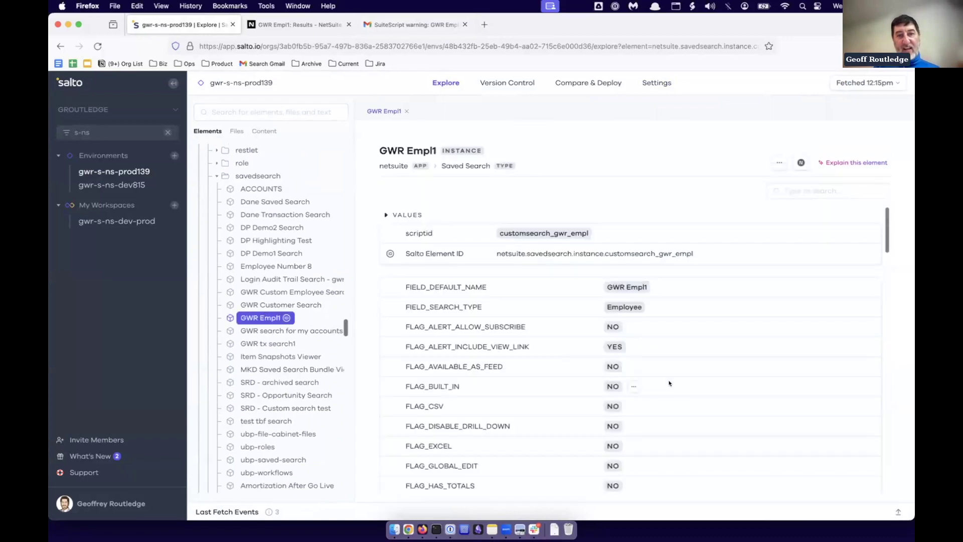
{"action": "scroll", "coordinate": [669, 383], "scroll_direction": "down", "scroll_amount": 15}
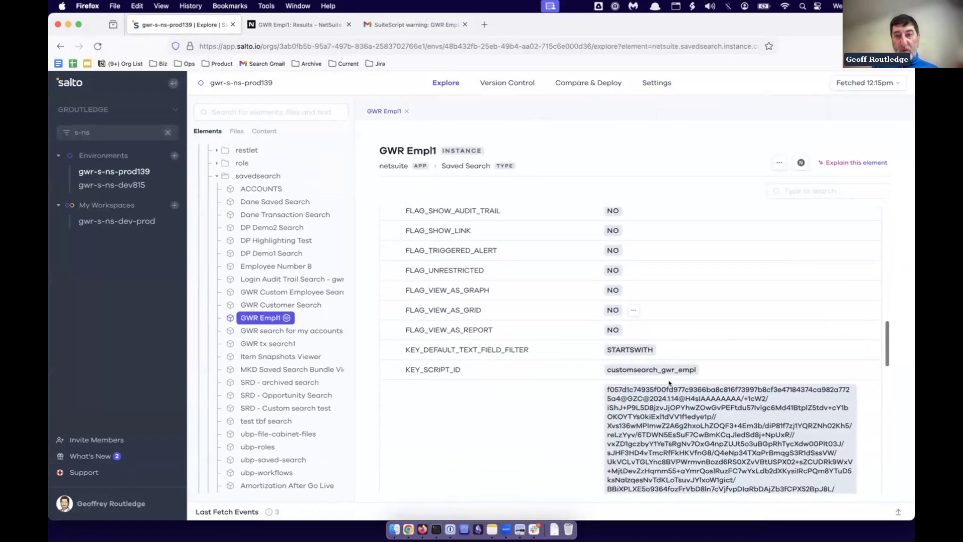
{"action": "scroll", "coordinate": [669, 378], "scroll_direction": "down", "scroll_amount": 15}
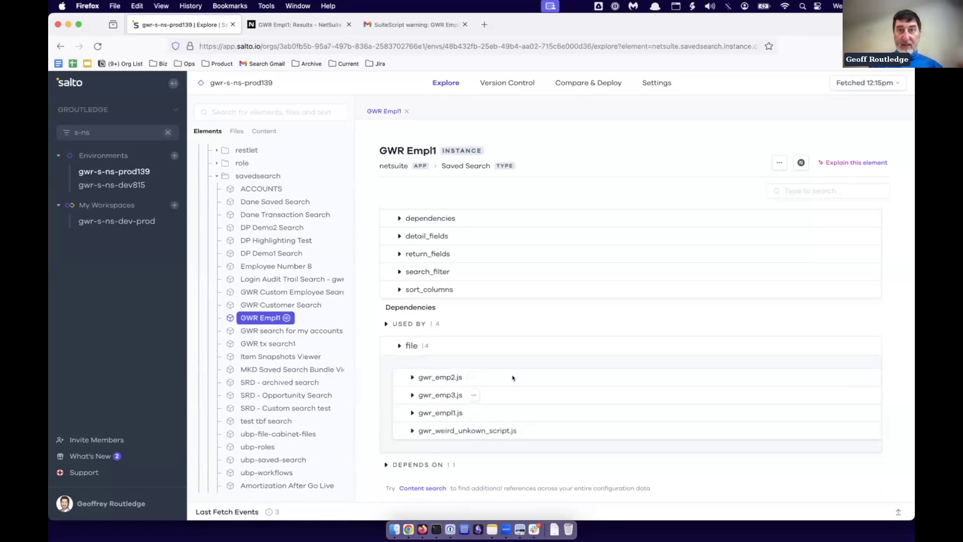
{"action": "left_click", "coordinate": [657, 83]}
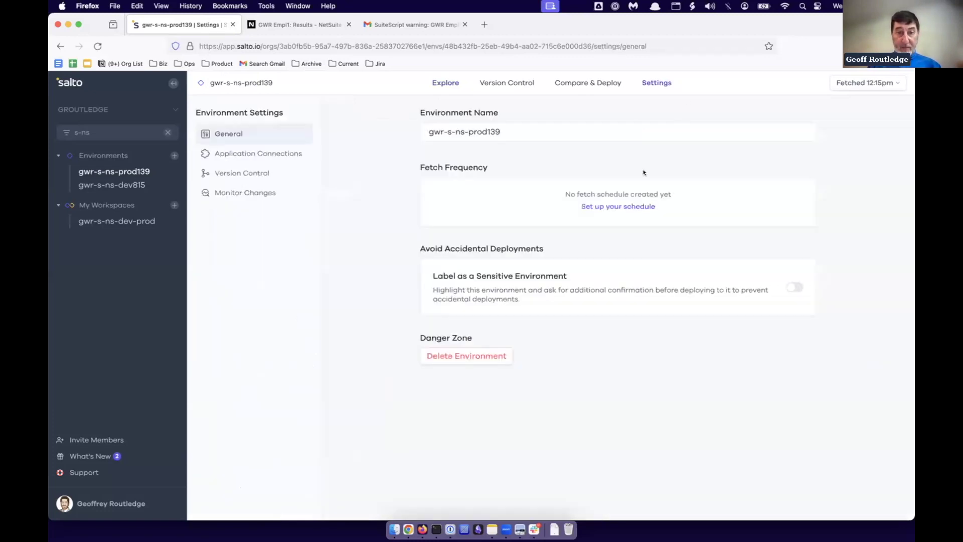
Create a new change notification named 'Dev alert!! search changed!!'.
{"action": "left_click", "coordinate": [235, 193]}
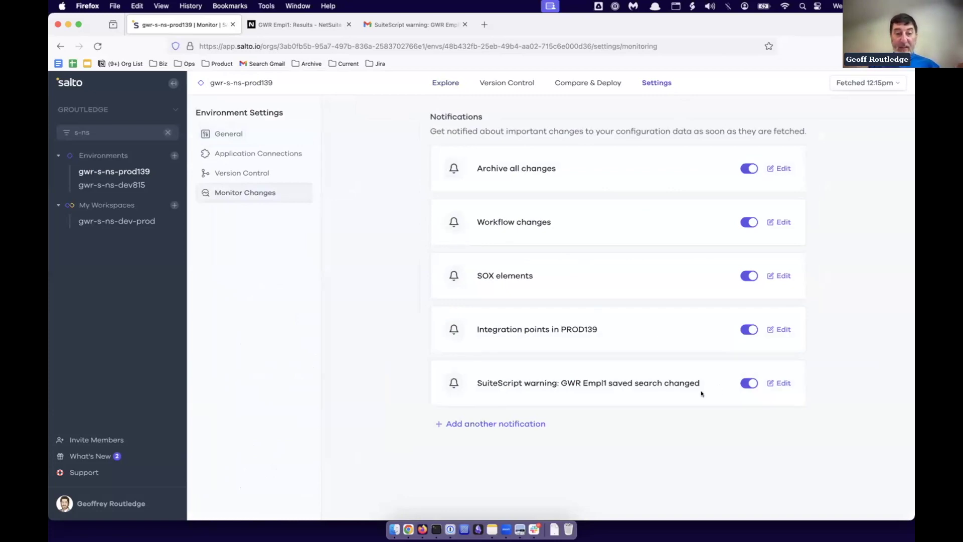
{"action": "left_click", "coordinate": [509, 424]}
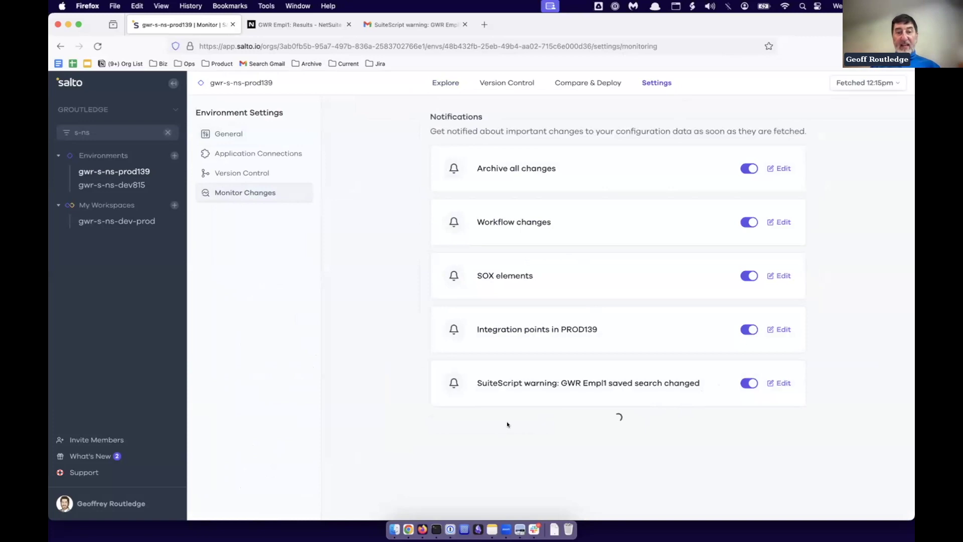
{"action": "left_click", "coordinate": [500, 342]}
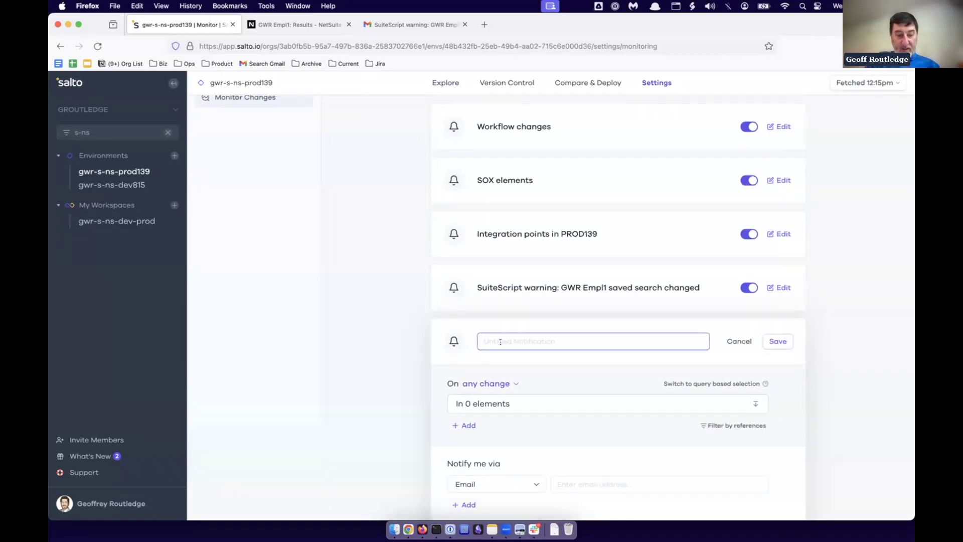
{"action": "type", "text": "Dev "}
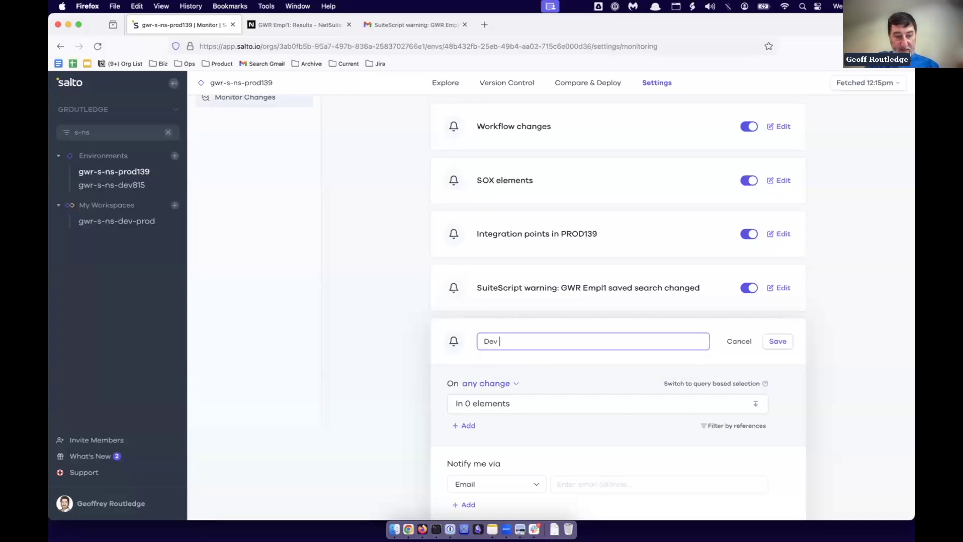
{"action": "type", "text": "alert!! "}
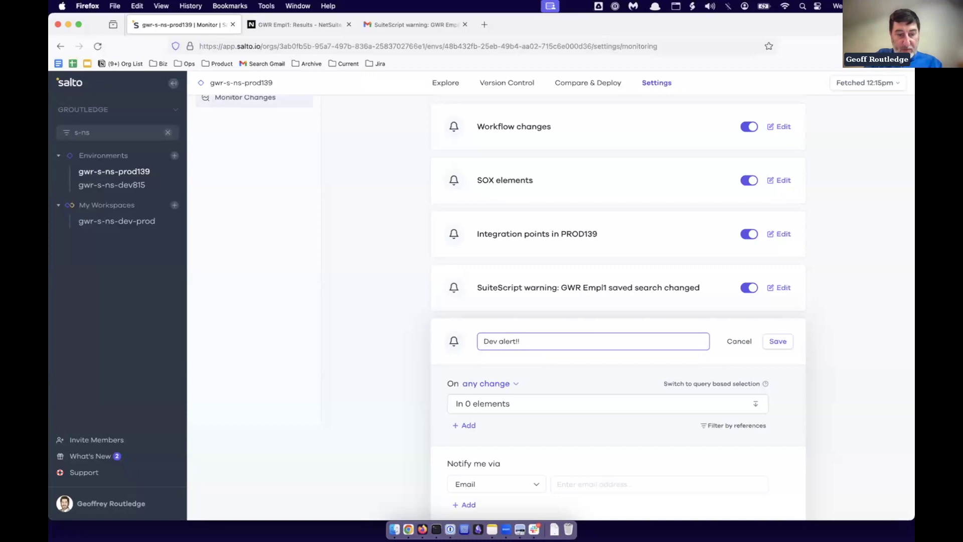
{"action": "type", "text": "sea"}
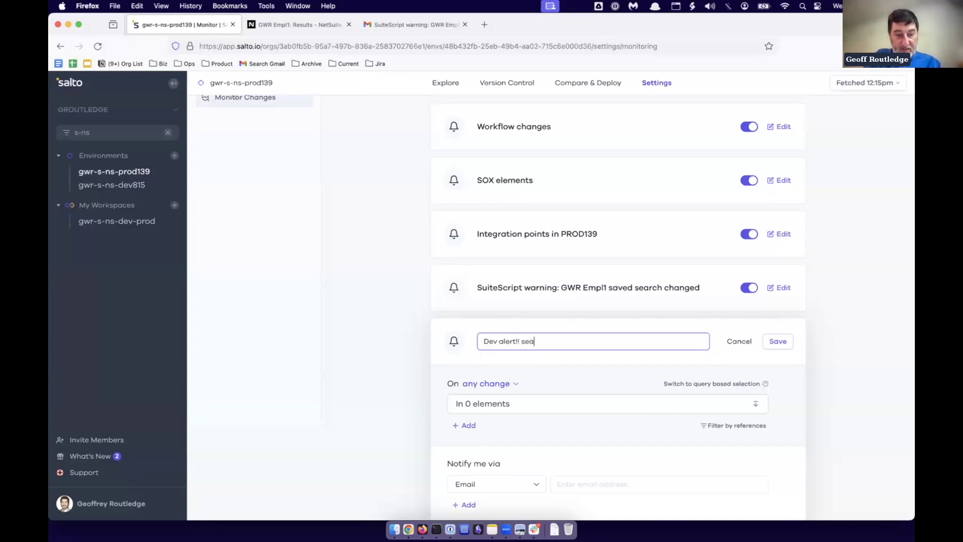
{"action": "type", "text": "rch change"}
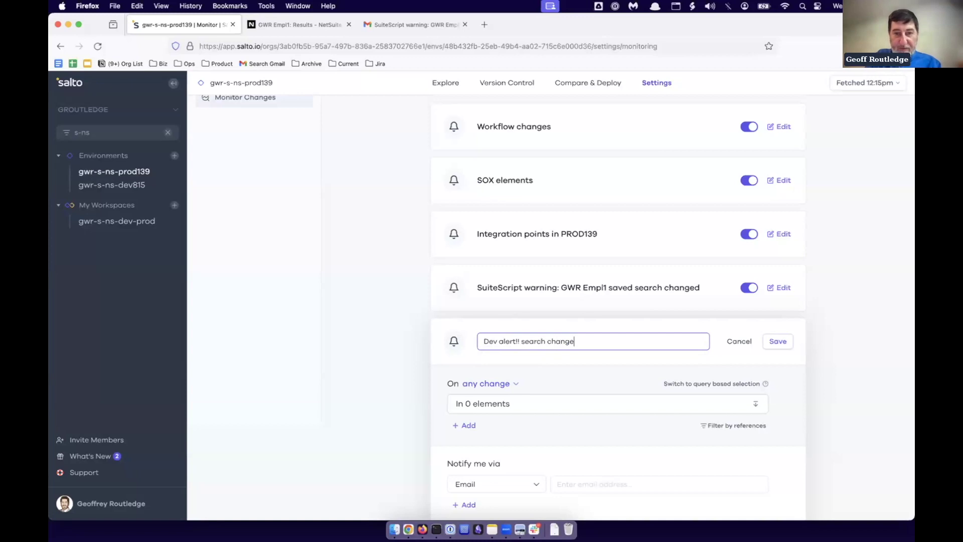
{"action": "type", "text": "d!!"}
Make the alert watch all 36 netsuite savedsearch elements and add a references filter.
{"action": "left_click", "coordinate": [535, 404]}
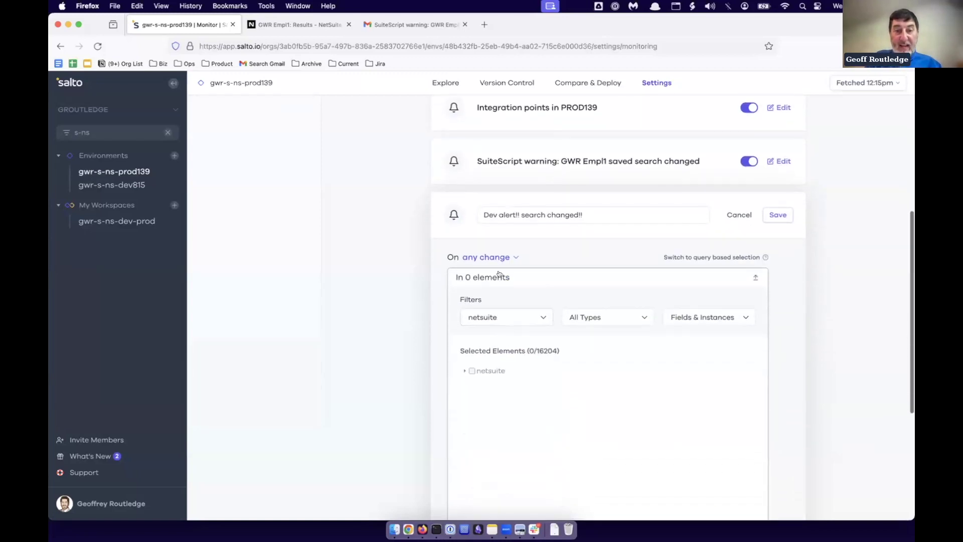
{"action": "left_click", "coordinate": [466, 370]}
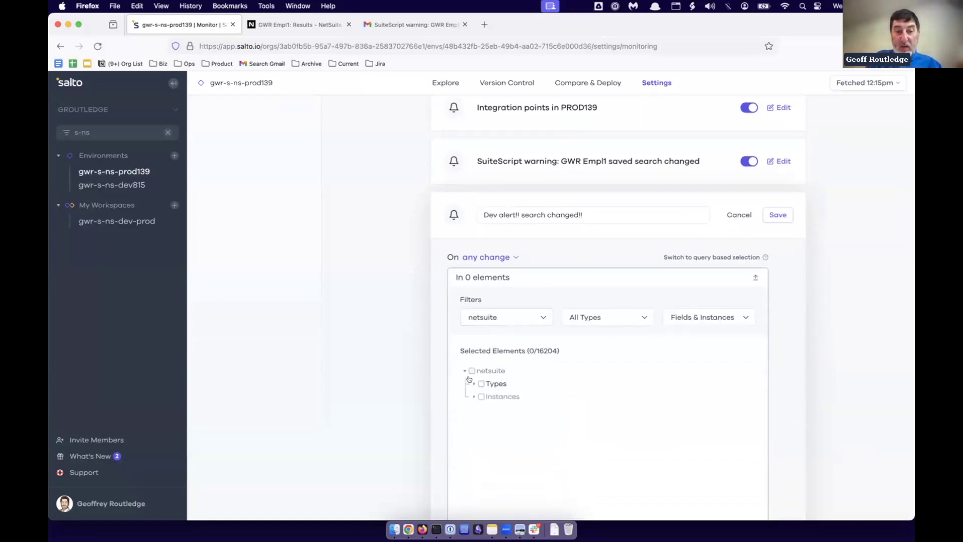
{"action": "left_click", "coordinate": [474, 397]}
{"action": "scroll", "coordinate": [514, 402], "scroll_direction": "down", "scroll_amount": 5}
{"action": "scroll", "coordinate": [514, 403], "scroll_direction": "down", "scroll_amount": 10}
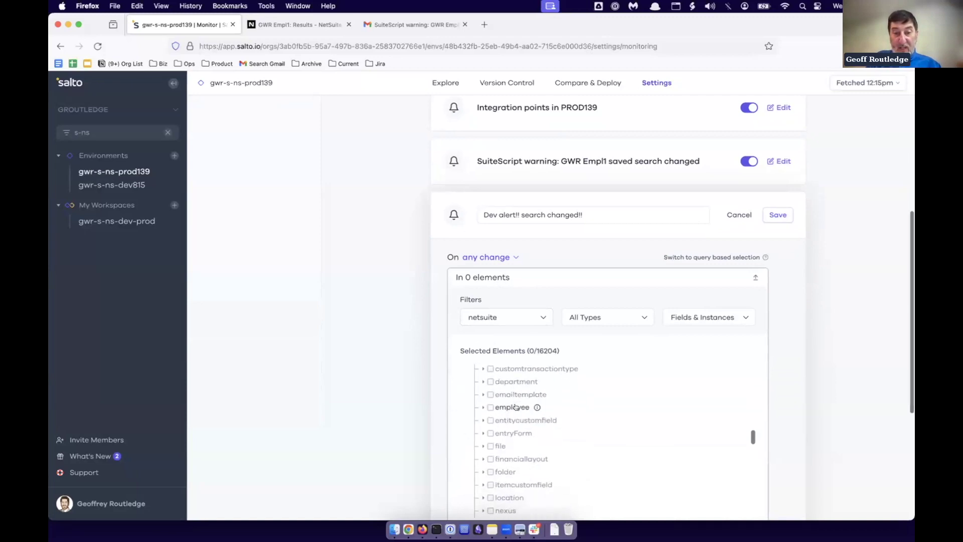
{"action": "left_click", "coordinate": [490, 424]}
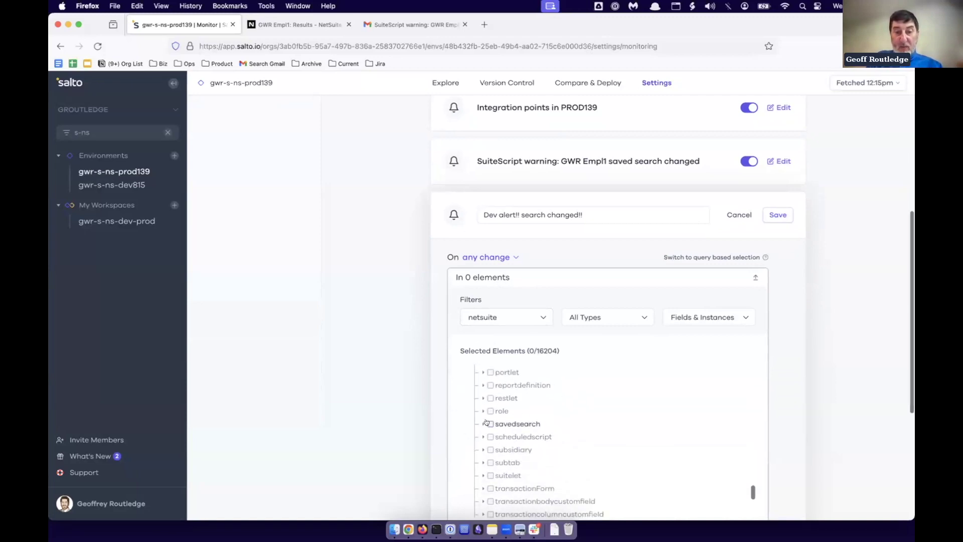
{"action": "scroll", "coordinate": [803, 428], "scroll_direction": "down", "scroll_amount": 1}
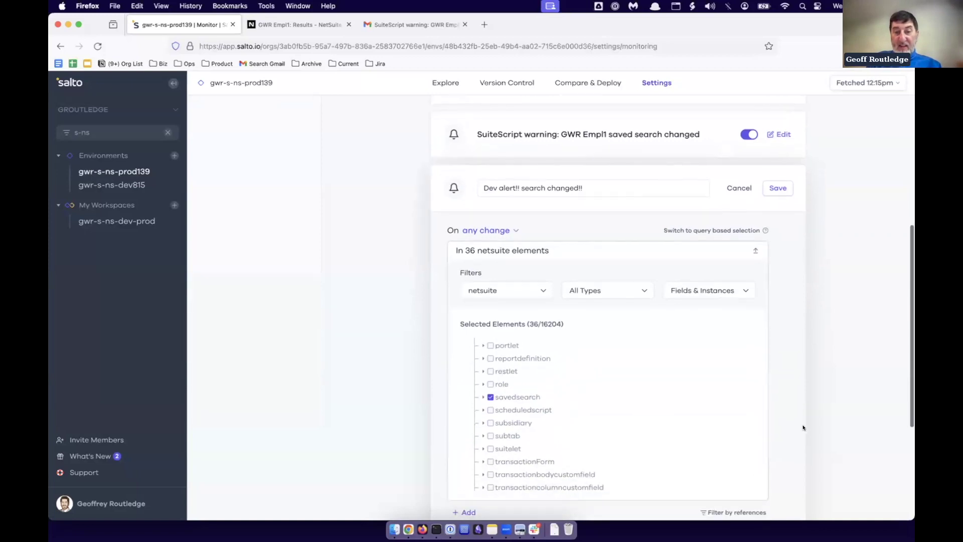
{"action": "left_click", "coordinate": [483, 397]}
{"action": "scroll", "coordinate": [656, 449], "scroll_direction": "down", "scroll_amount": 5}
{"action": "scroll", "coordinate": [656, 450], "scroll_direction": "up", "scroll_amount": 2}
{"action": "scroll", "coordinate": [790, 321], "scroll_direction": "down", "scroll_amount": 6}
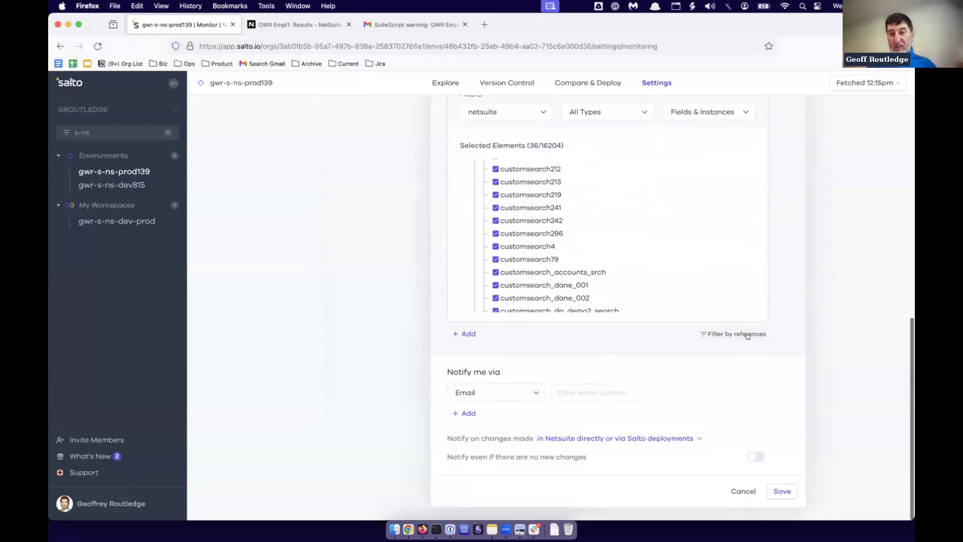
{"action": "left_click", "coordinate": [752, 334]}
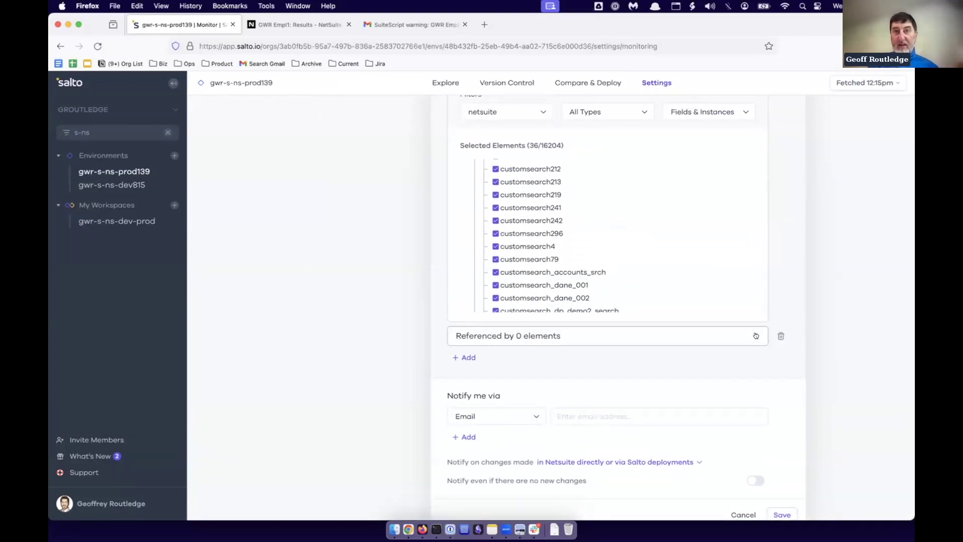
In the Referenced by filter, tick all netsuite Instances of type file (41 elements).
{"action": "left_click", "coordinate": [756, 336]}
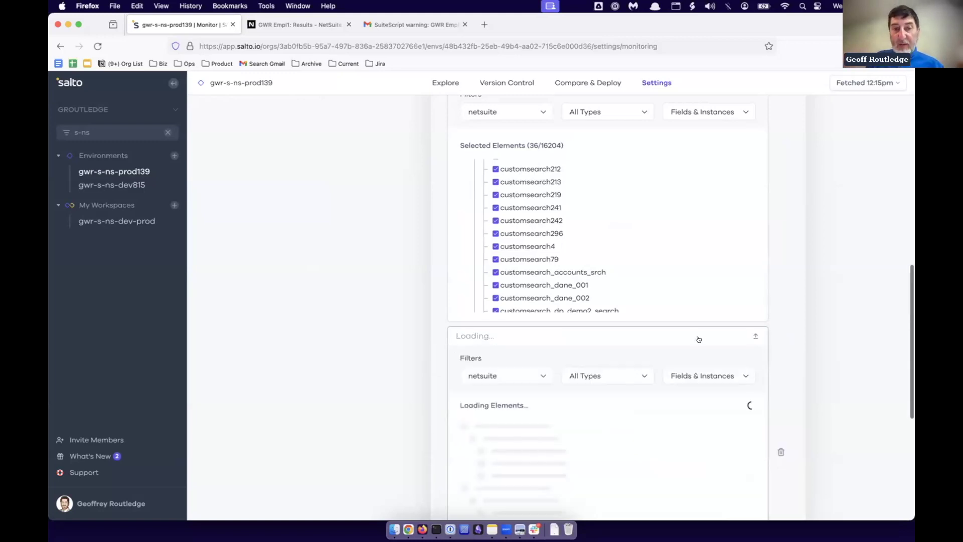
{"action": "scroll", "coordinate": [582, 387], "scroll_direction": "down", "scroll_amount": 3}
{"action": "scroll", "coordinate": [582, 386], "scroll_direction": "down", "scroll_amount": 2}
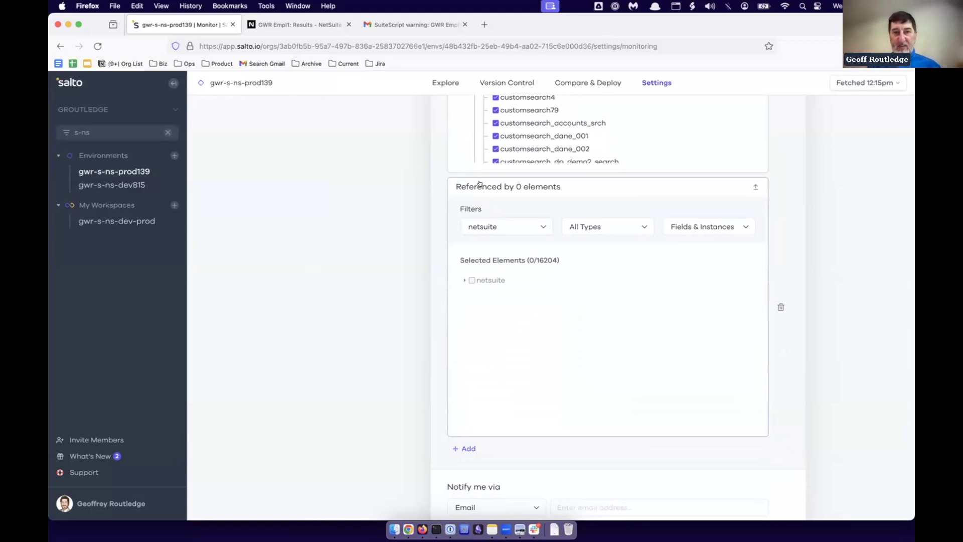
{"action": "left_click", "coordinate": [462, 278]}
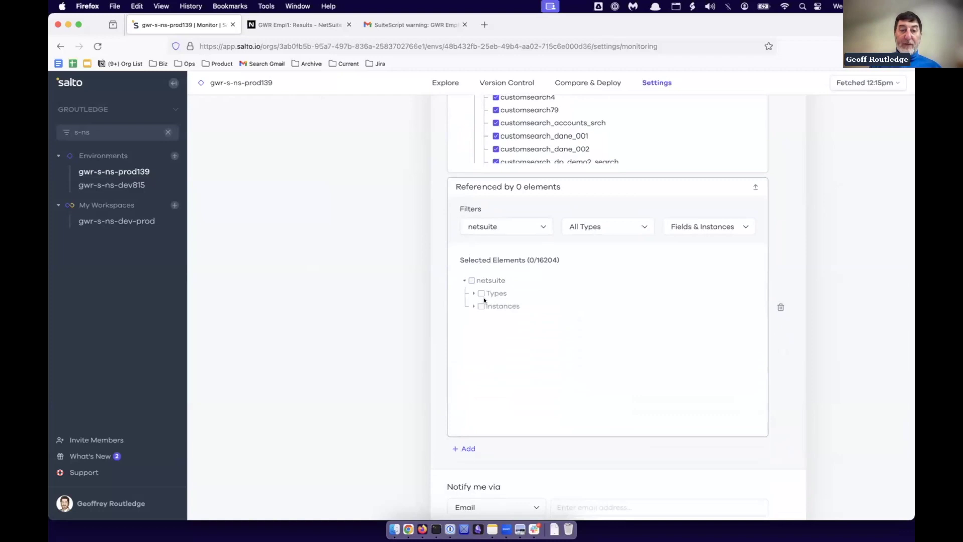
{"action": "scroll", "coordinate": [481, 300], "scroll_direction": "down", "scroll_amount": 1}
{"action": "left_click", "coordinate": [473, 289]}
{"action": "scroll", "coordinate": [486, 346], "scroll_direction": "down", "scroll_amount": 8}
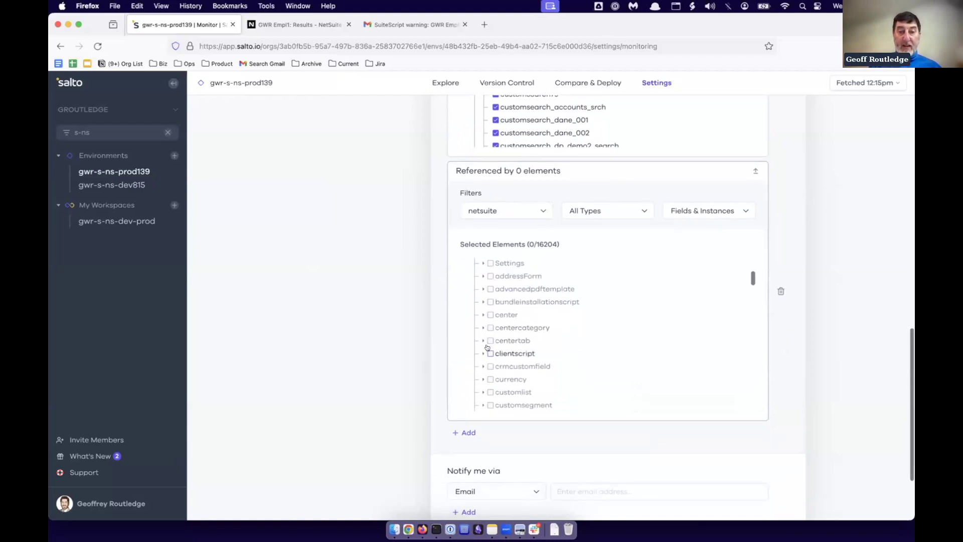
{"action": "left_click", "coordinate": [483, 338]}
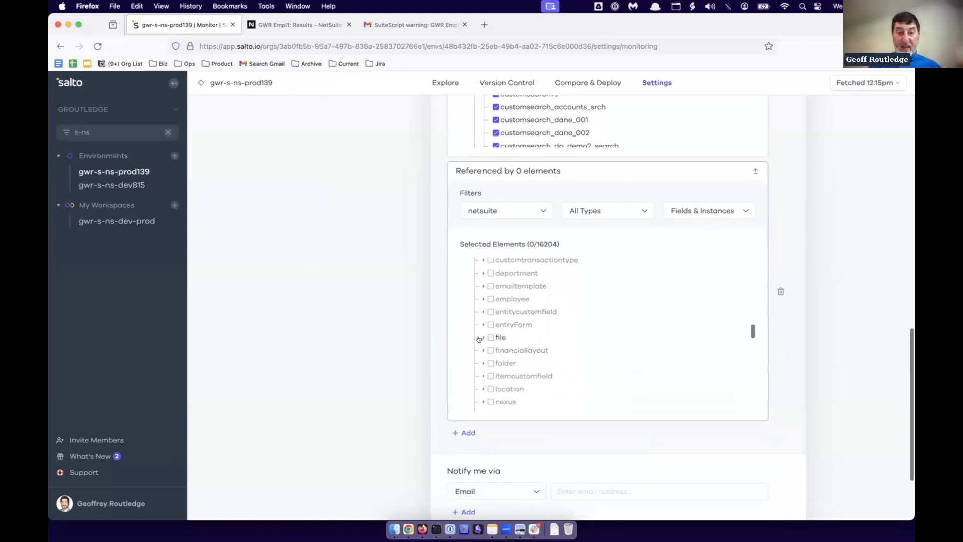
{"action": "left_click", "coordinate": [491, 337]}
{"action": "scroll", "coordinate": [559, 370], "scroll_direction": "down", "scroll_amount": 10}
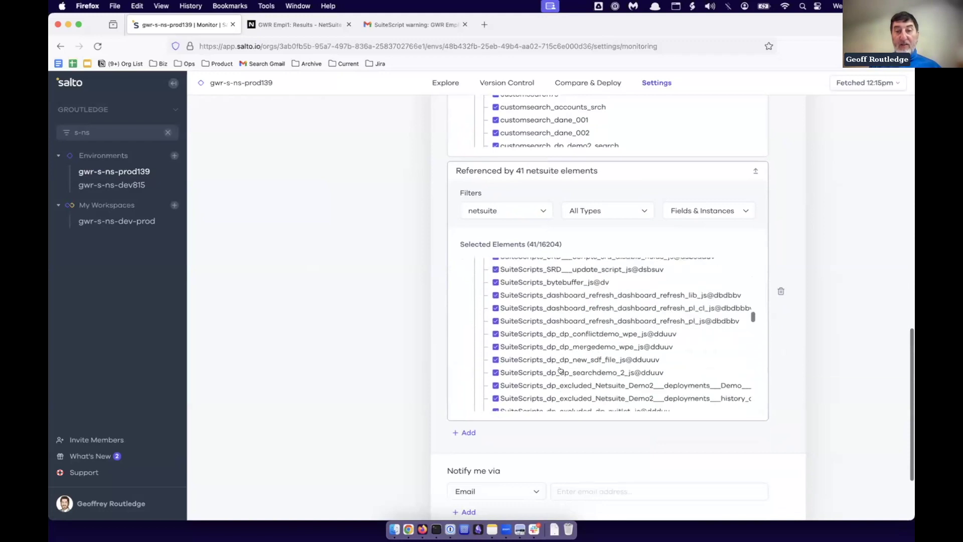
{"action": "scroll", "coordinate": [560, 370], "scroll_direction": "up", "scroll_amount": 10}
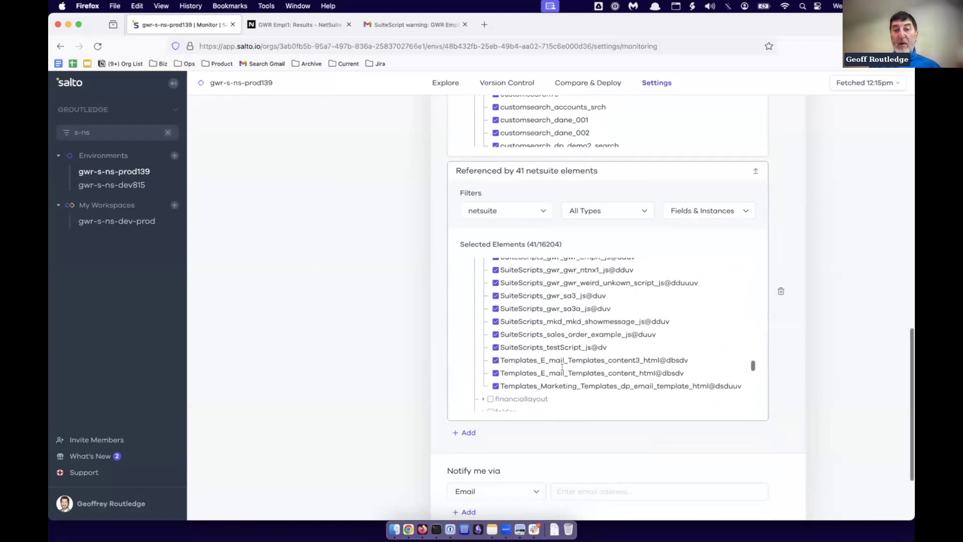
{"action": "scroll", "coordinate": [560, 370], "scroll_direction": "up", "scroll_amount": 5}
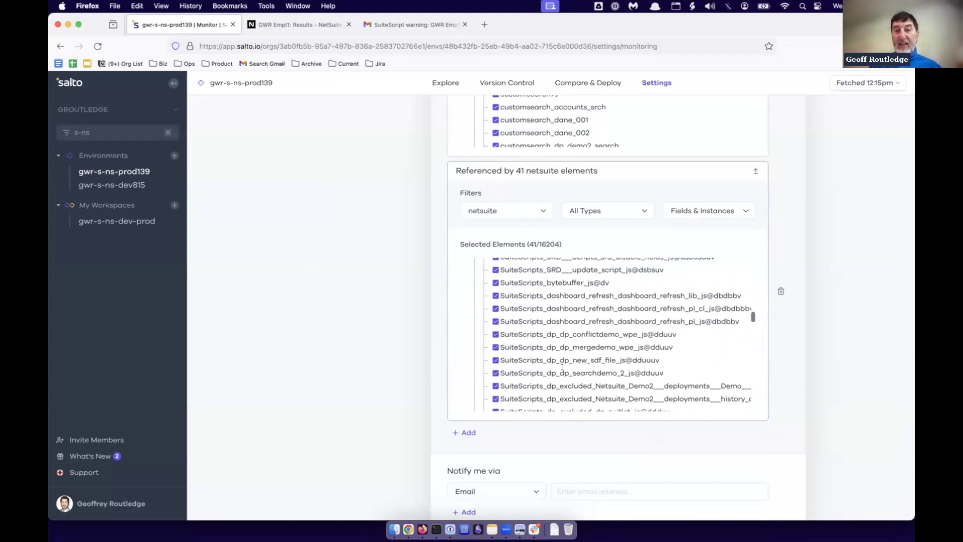
{"action": "scroll", "coordinate": [602, 313], "scroll_direction": "down", "scroll_amount": 7}
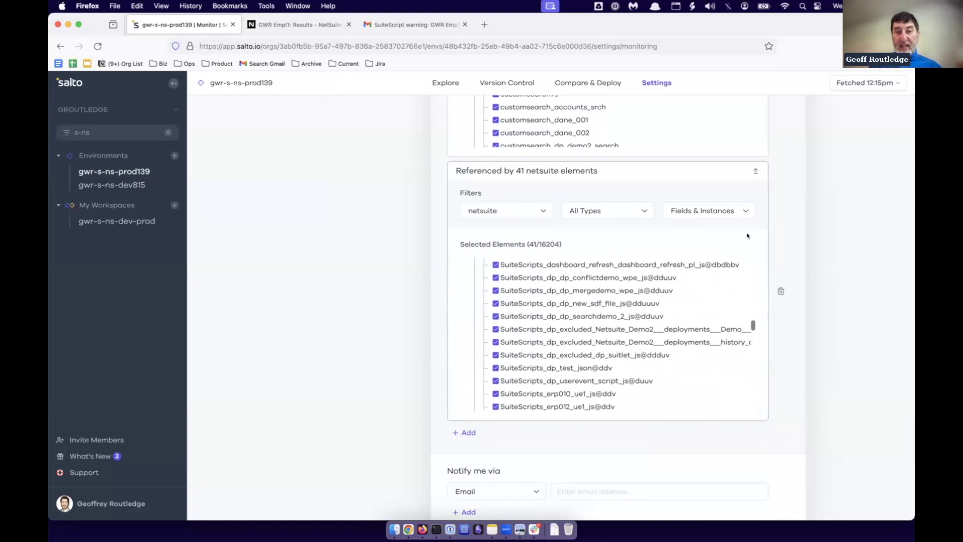
{"action": "scroll", "coordinate": [833, 258], "scroll_direction": "up", "scroll_amount": 3}
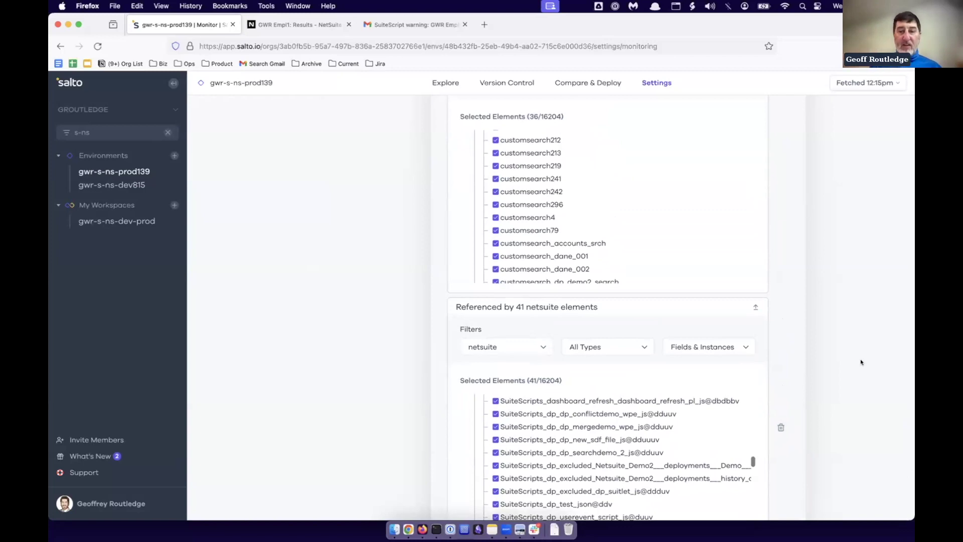
{"action": "scroll", "coordinate": [860, 360], "scroll_direction": "down", "scroll_amount": 5}
Enter the user's own email address as the notification's email recipient.
{"action": "left_click", "coordinate": [589, 394]}
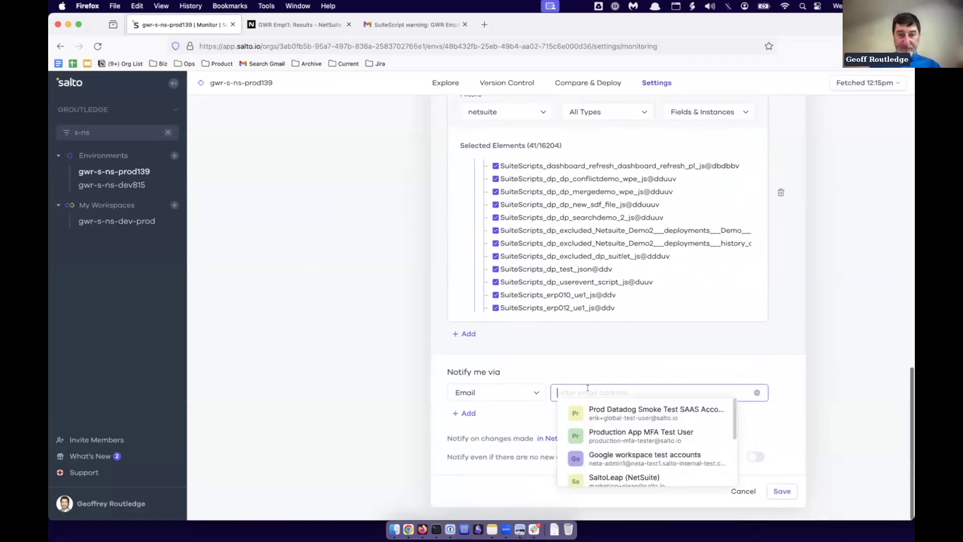
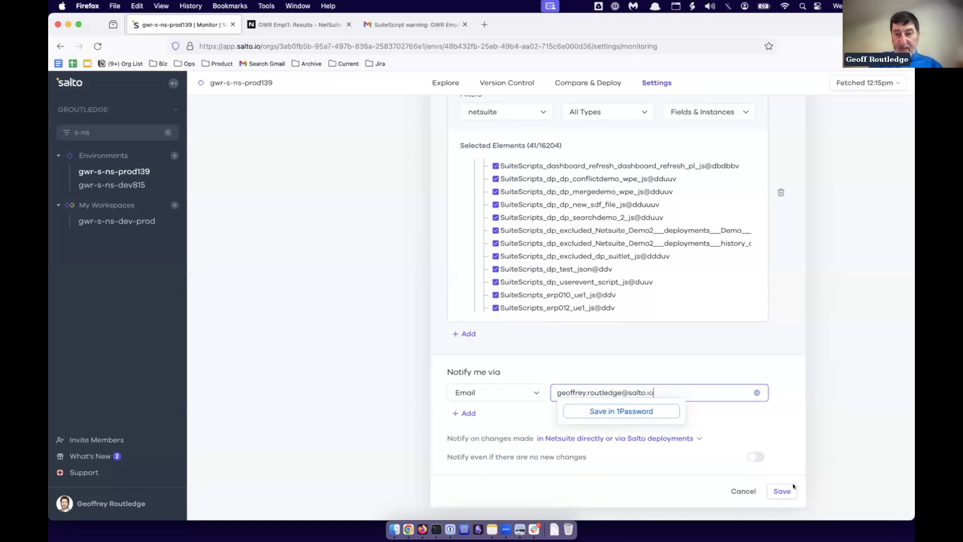
Save the Dev alert!! search changed!! notification, then switch to the Explore view.
{"action": "left_click", "coordinate": [779, 493]}
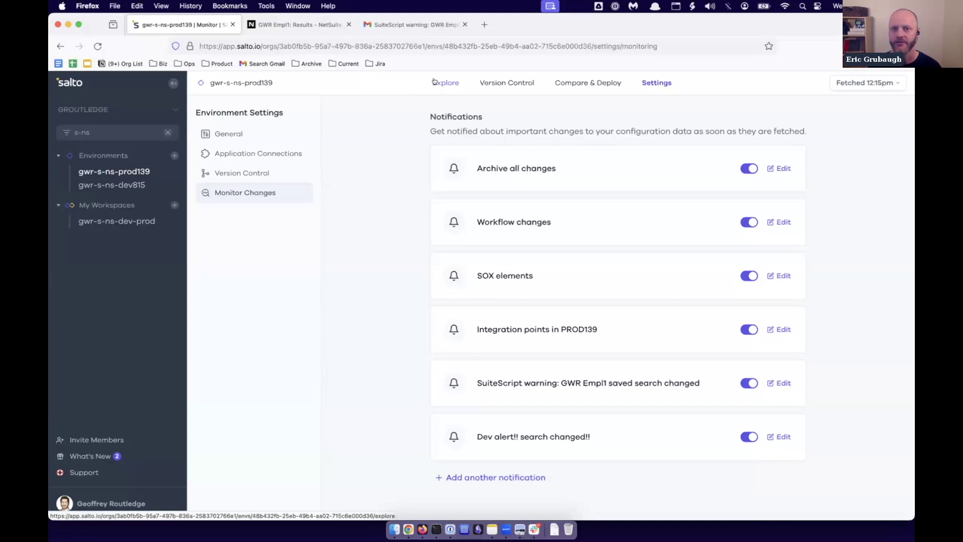
{"action": "left_click", "coordinate": [435, 81]}
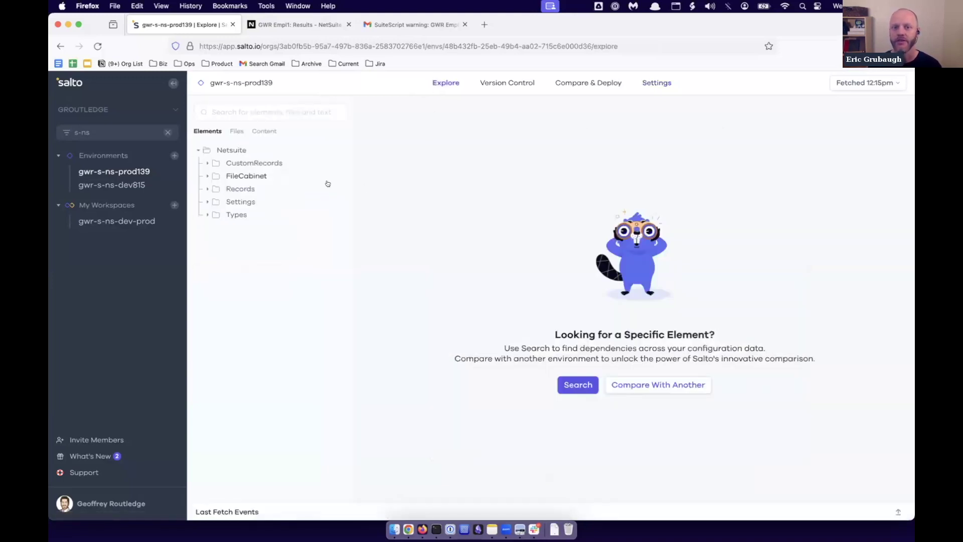
Browse FileCabinet > SuiteScripts > gwr and open the gwr_empl1.js script.
{"action": "left_click", "coordinate": [204, 175]}
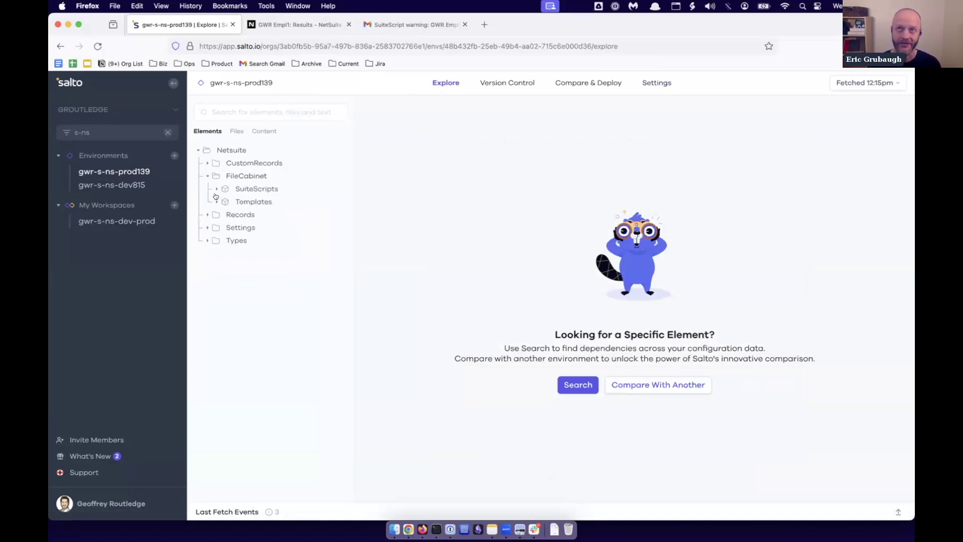
{"action": "left_click", "coordinate": [214, 189]}
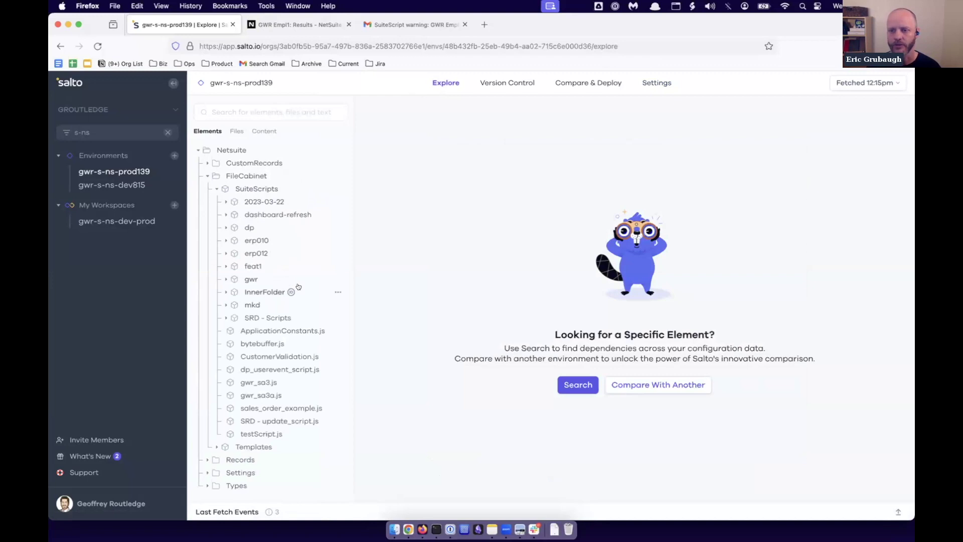
{"action": "left_click", "coordinate": [224, 279]}
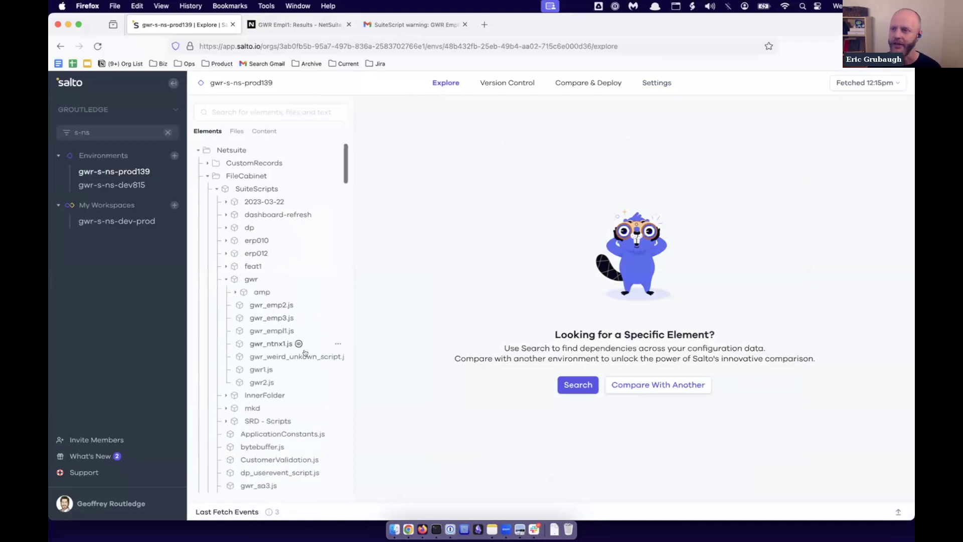
{"action": "left_click", "coordinate": [278, 330]}
Read the script's code, highlighting the customsearch_gwr_empl search id, then collapse it.
{"action": "scroll", "coordinate": [508, 346], "scroll_direction": "down", "scroll_amount": 2}
{"action": "left_click", "coordinate": [507, 327]}
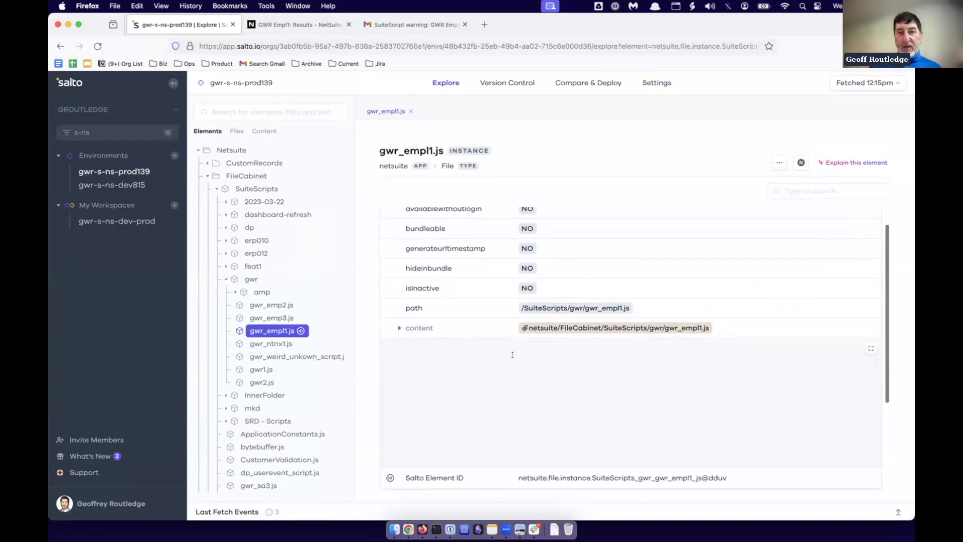
{"action": "scroll", "coordinate": [513, 354], "scroll_direction": "down", "scroll_amount": 2}
{"action": "scroll", "coordinate": [513, 355], "scroll_direction": "up", "scroll_amount": 2}
{"action": "scroll", "coordinate": [624, 404], "scroll_direction": "down", "scroll_amount": 3}
{"action": "scroll", "coordinate": [624, 405], "scroll_direction": "down", "scroll_amount": 1}
{"action": "double_click", "coordinate": [483, 423]}
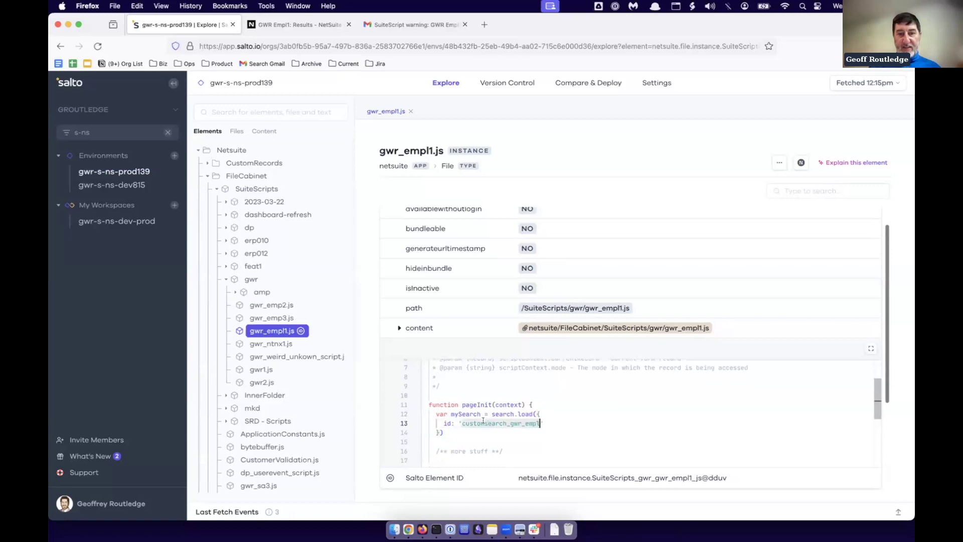
{"action": "left_click", "coordinate": [566, 411]}
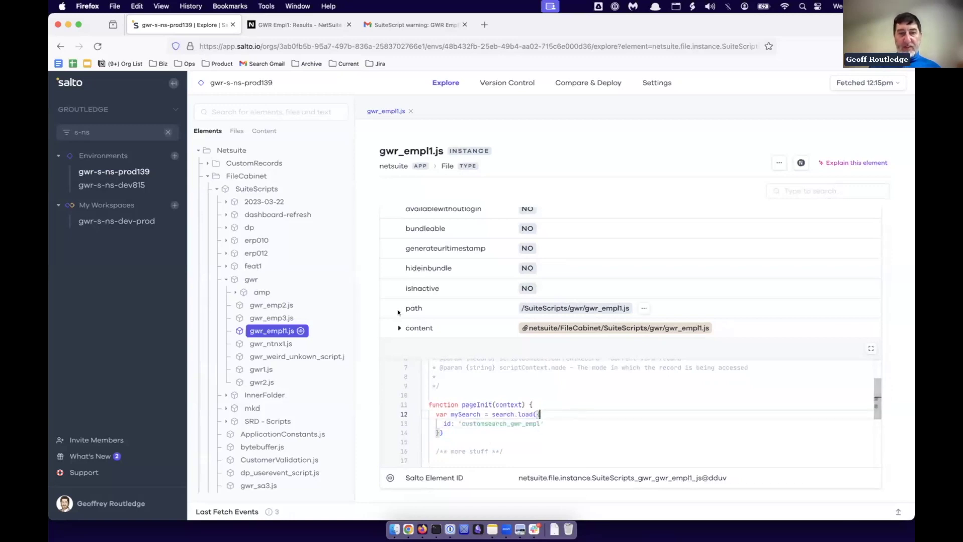
{"action": "left_click", "coordinate": [411, 327]}
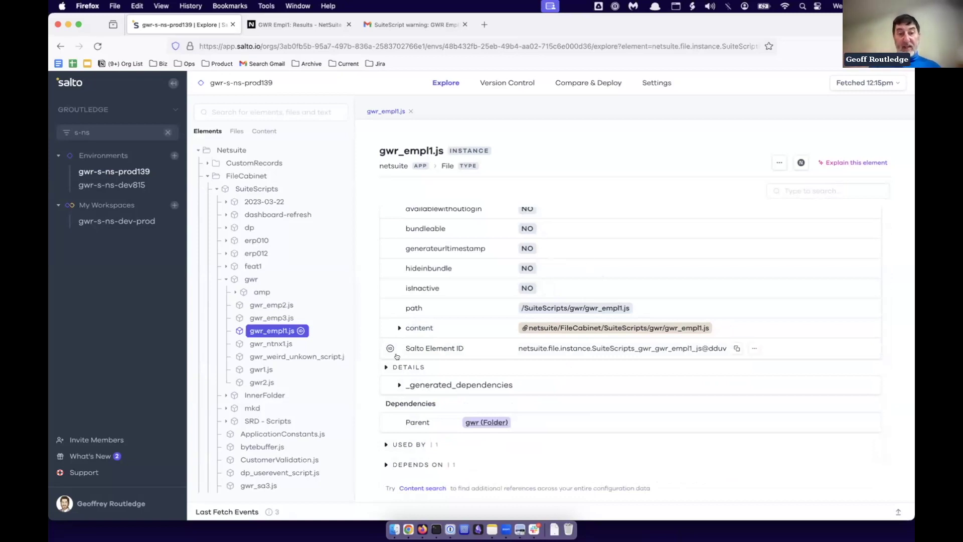
Check the script's _generated_dependencies, then go to the environment's settings.
{"action": "left_click", "coordinate": [502, 383]}
{"action": "scroll", "coordinate": [501, 382], "scroll_direction": "down", "scroll_amount": 2}
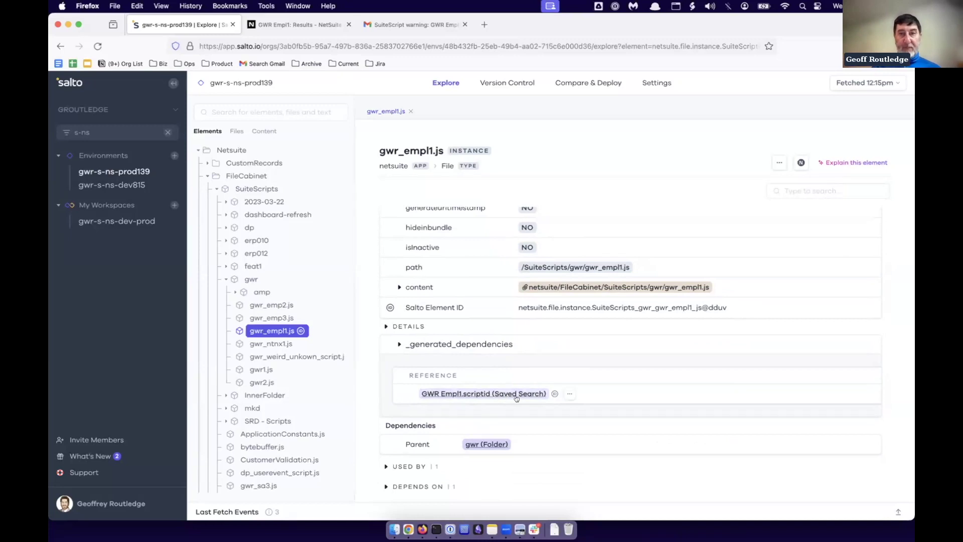
{"action": "left_click", "coordinate": [652, 81]}
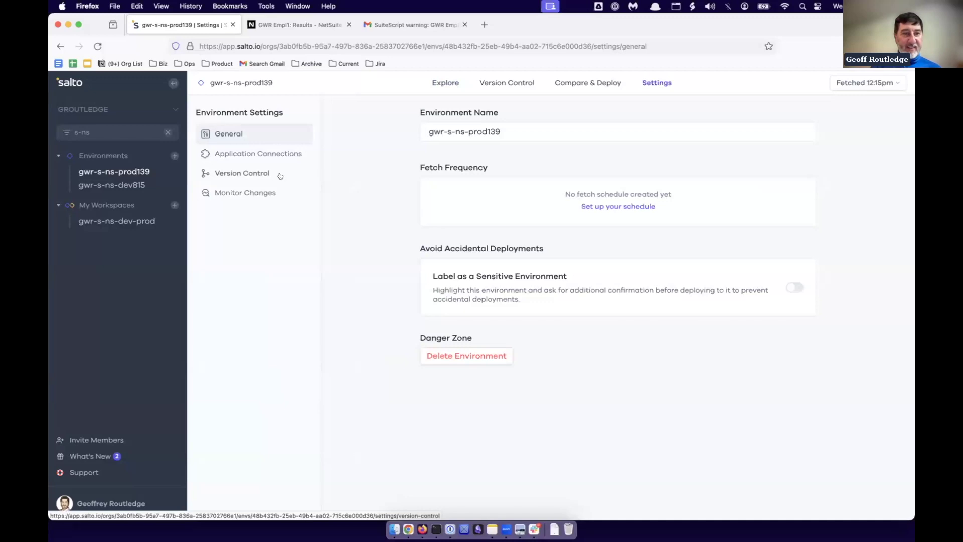
Show the Monitor Changes notification list for gwr-s-ns-prod139.
{"action": "left_click", "coordinate": [240, 192]}
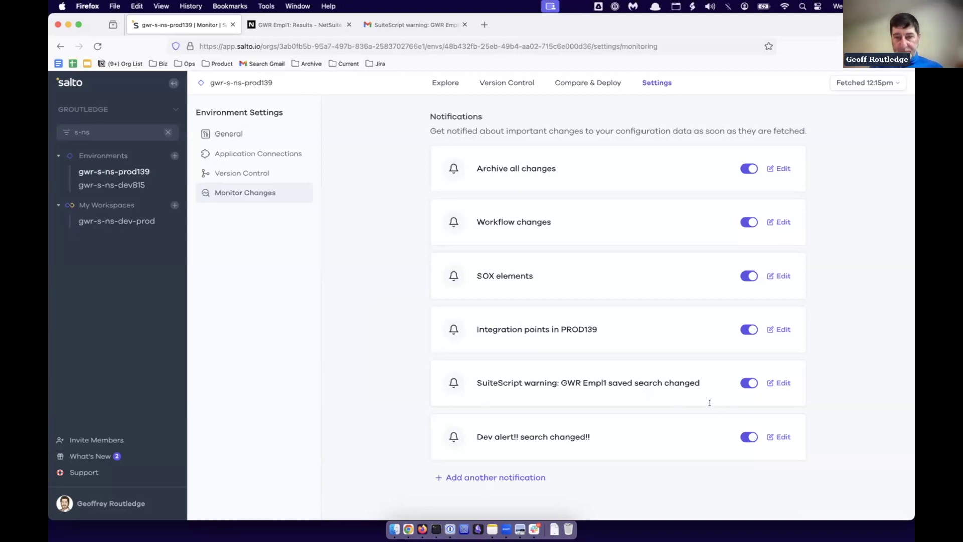
Edit the Dev alert!! search changed!! notification and expand netsuite > Instances in its element selection.
{"action": "left_click", "coordinate": [780, 436]}
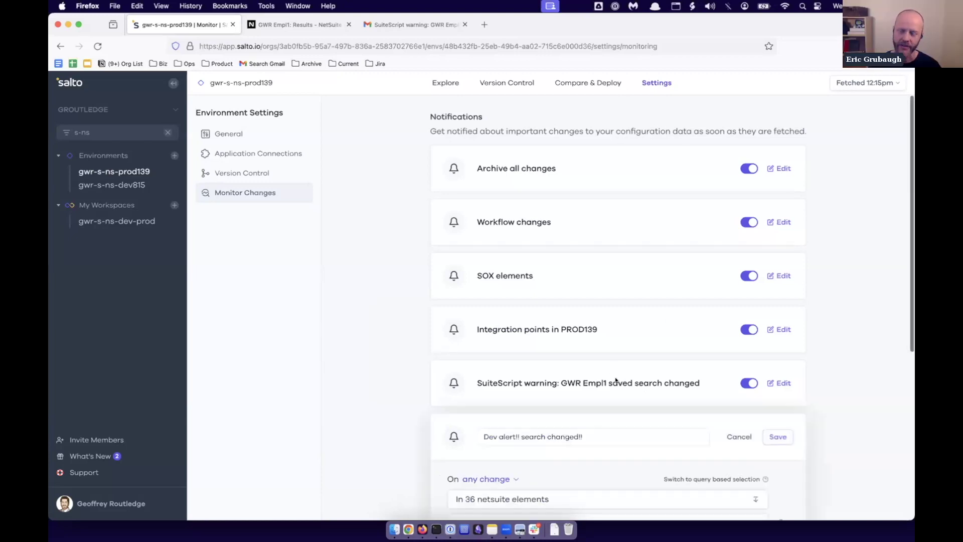
{"action": "scroll", "coordinate": [614, 377], "scroll_direction": "down", "scroll_amount": 5}
{"action": "left_click", "coordinate": [501, 305]}
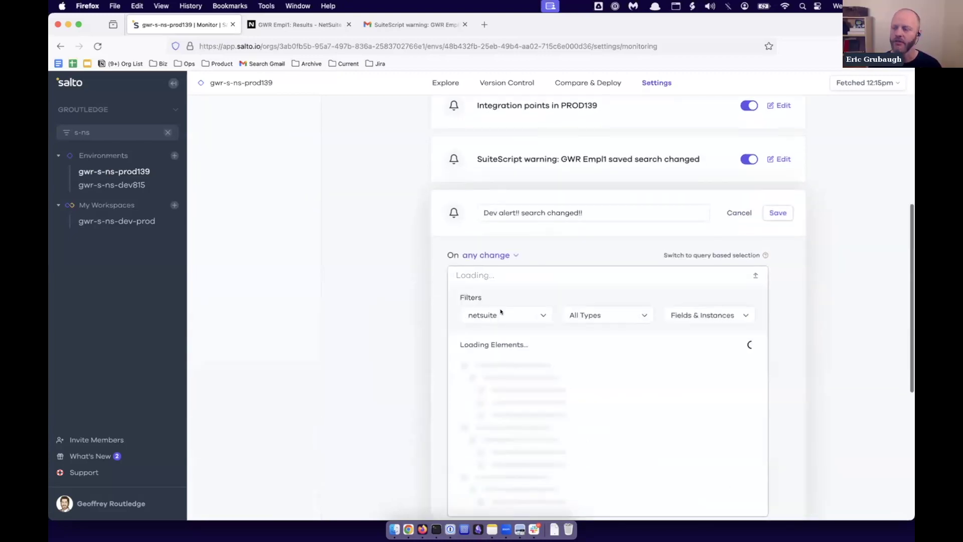
{"action": "scroll", "coordinate": [500, 311], "scroll_direction": "down", "scroll_amount": 3}
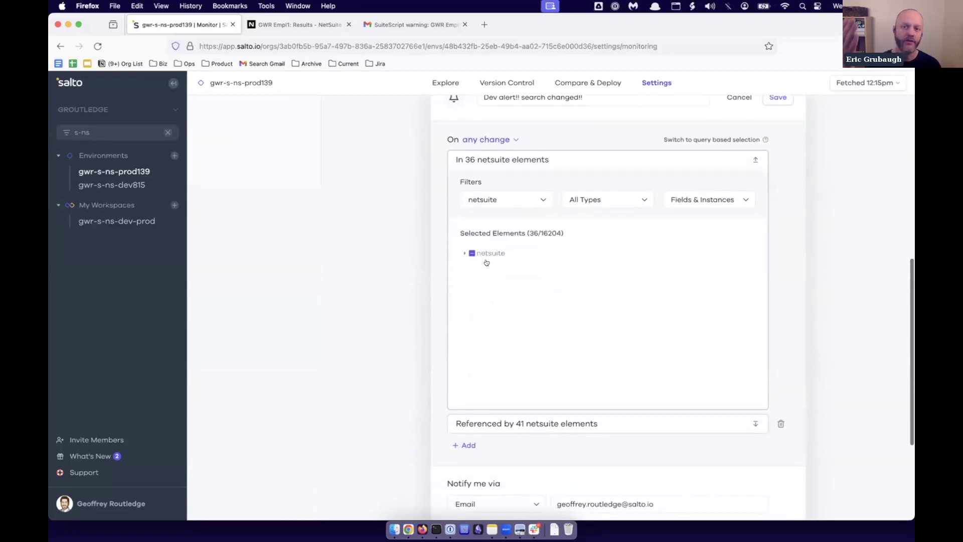
{"action": "left_click", "coordinate": [464, 253]}
{"action": "scroll", "coordinate": [471, 253], "scroll_direction": "down", "scroll_amount": 1}
{"action": "left_click", "coordinate": [474, 255]}
{"action": "scroll", "coordinate": [549, 258], "scroll_direction": "down", "scroll_amount": 10}
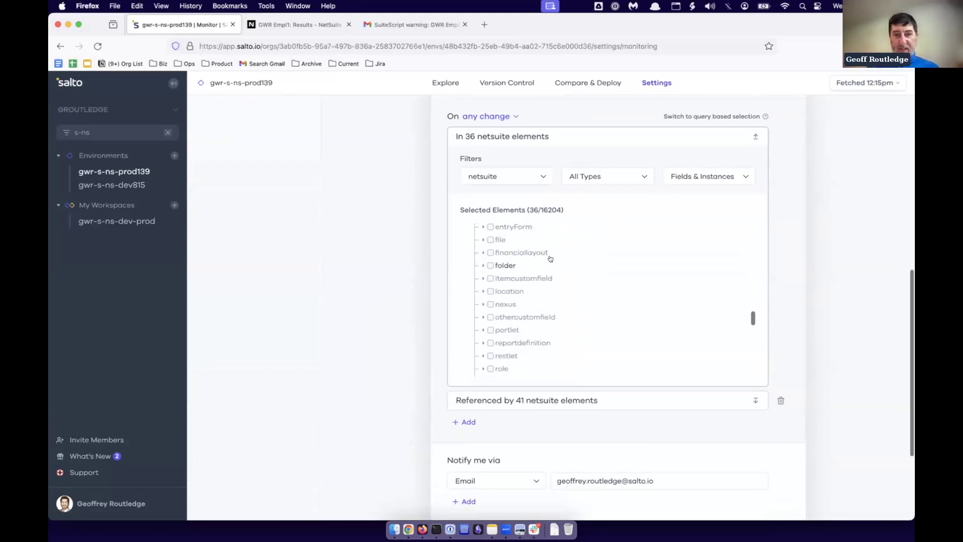
{"action": "scroll", "coordinate": [550, 258], "scroll_direction": "down", "scroll_amount": 4}
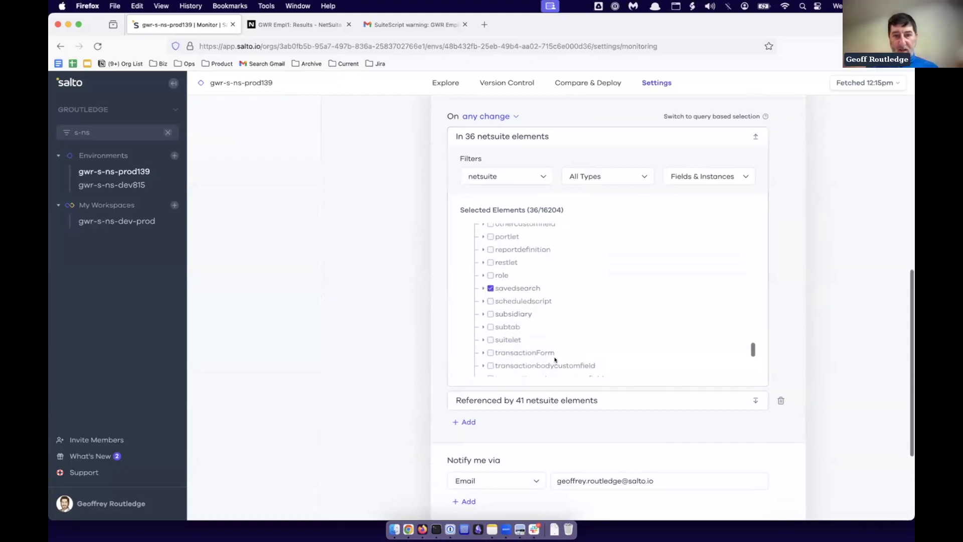
In the Referenced by filter, expand netsuite > Instances and check file.
{"action": "left_click", "coordinate": [546, 399]}
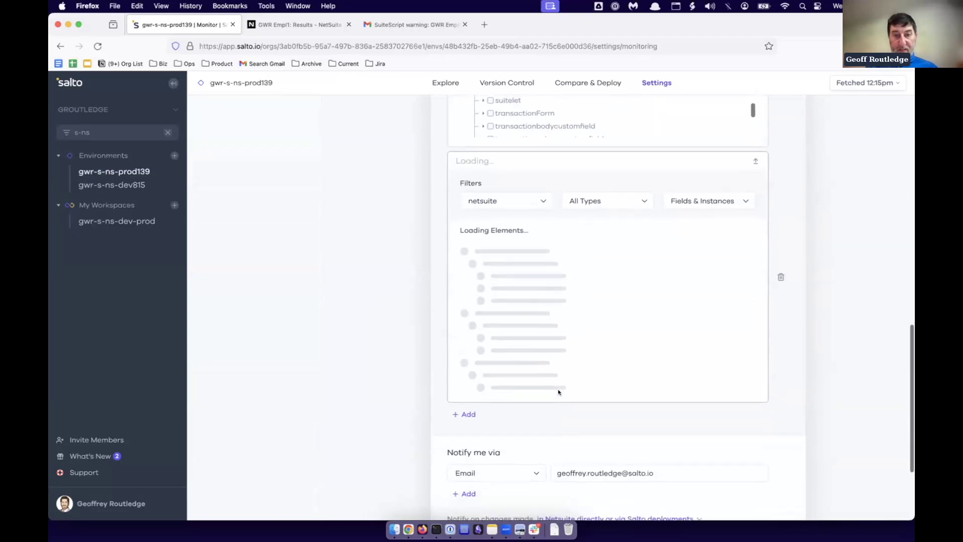
{"action": "left_click", "coordinate": [464, 252]}
{"action": "left_click", "coordinate": [473, 275]}
{"action": "scroll", "coordinate": [521, 319], "scroll_direction": "down", "scroll_amount": 5}
{"action": "left_click", "coordinate": [491, 319]}
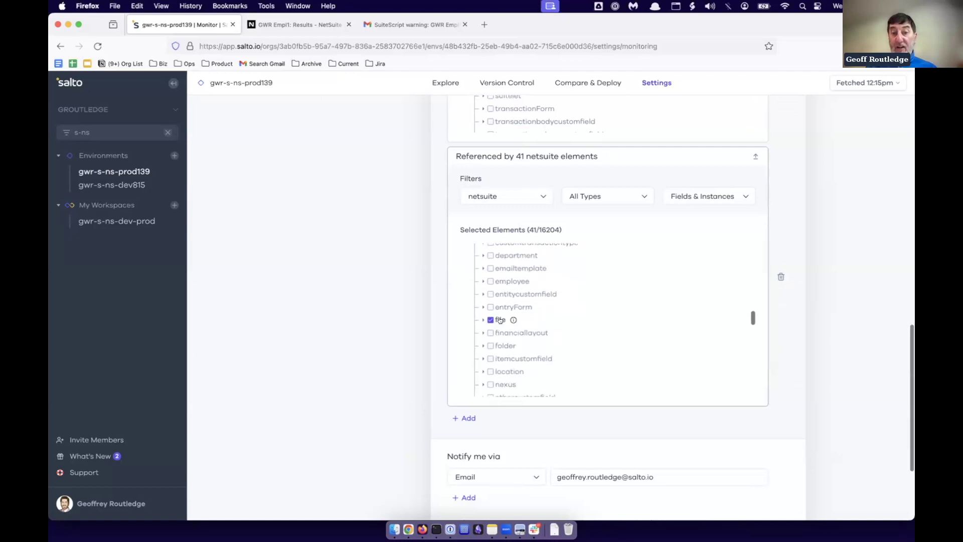
{"action": "scroll", "coordinate": [500, 317], "scroll_direction": "up", "scroll_amount": 3}
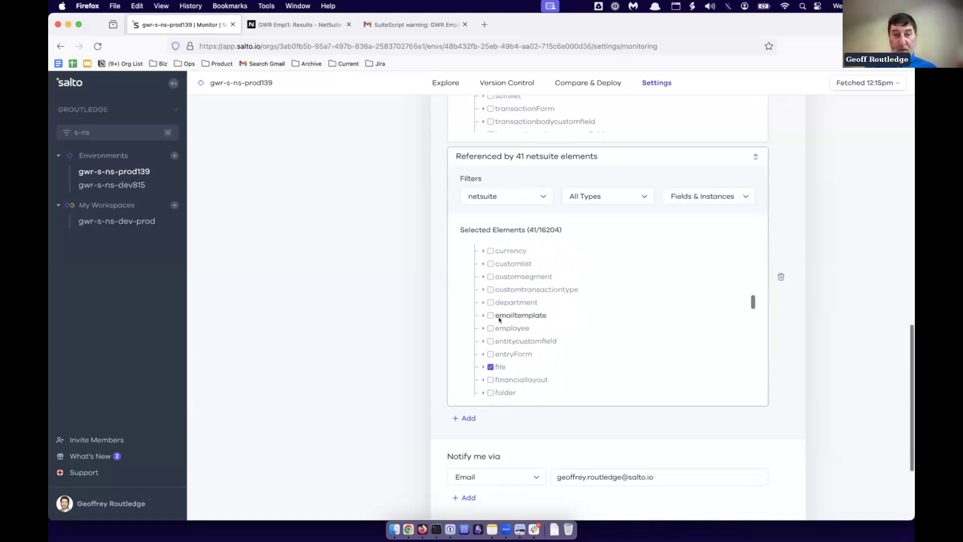
{"action": "scroll", "coordinate": [493, 280], "scroll_direction": "up", "scroll_amount": 1}
Also check clientscript, suitelet and usereventscript, then close the notification editor.
{"action": "left_click", "coordinate": [491, 281]}
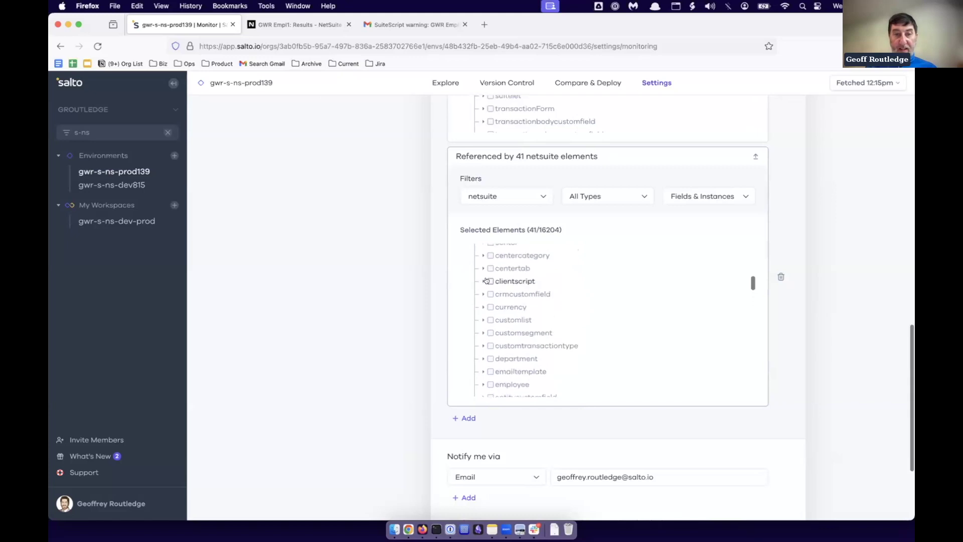
{"action": "scroll", "coordinate": [529, 304], "scroll_direction": "down", "scroll_amount": 5}
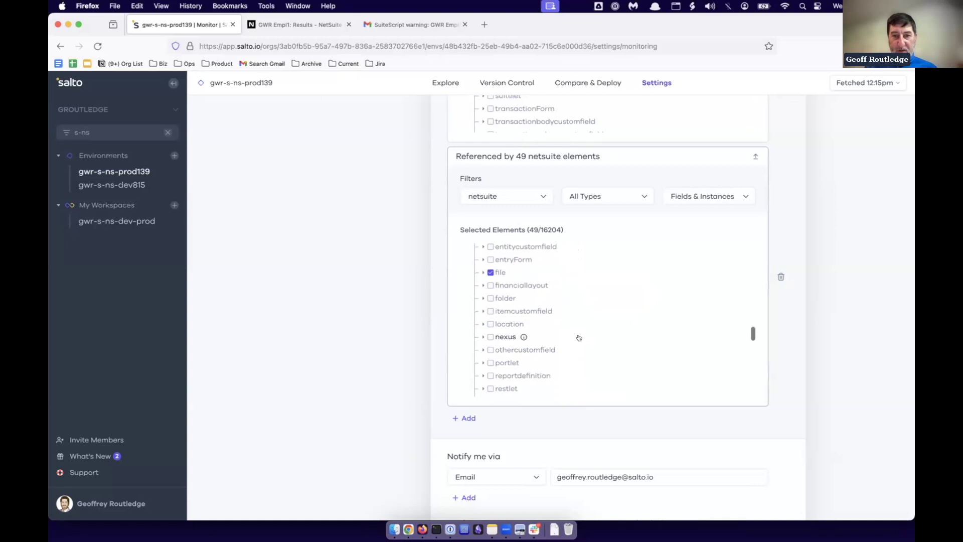
{"action": "scroll", "coordinate": [581, 338], "scroll_direction": "down", "scroll_amount": 5}
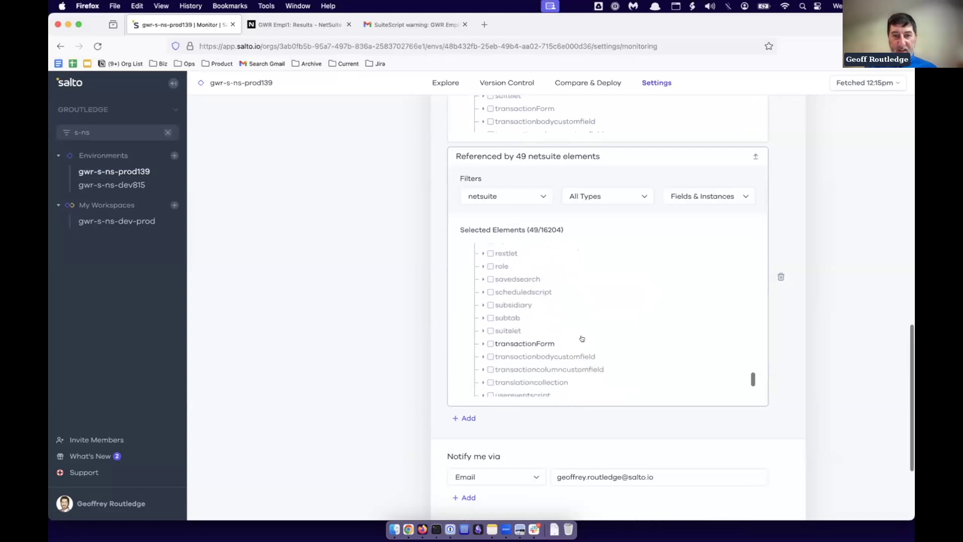
{"action": "left_click", "coordinate": [490, 330]}
{"action": "scroll", "coordinate": [487, 329], "scroll_direction": "down", "scroll_amount": 1}
{"action": "left_click", "coordinate": [491, 364]}
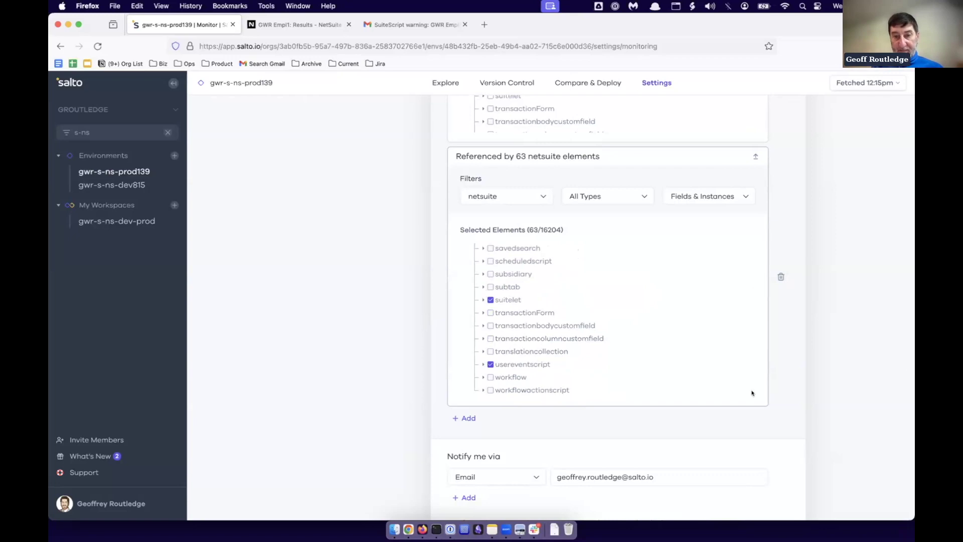
{"action": "scroll", "coordinate": [751, 393], "scroll_direction": "down", "scroll_amount": 5}
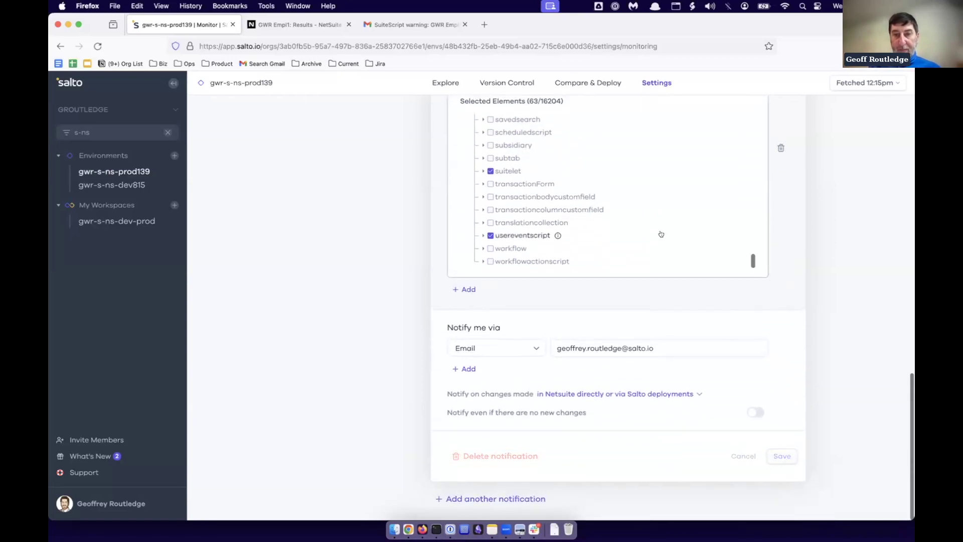
{"action": "left_click", "coordinate": [352, 321]}
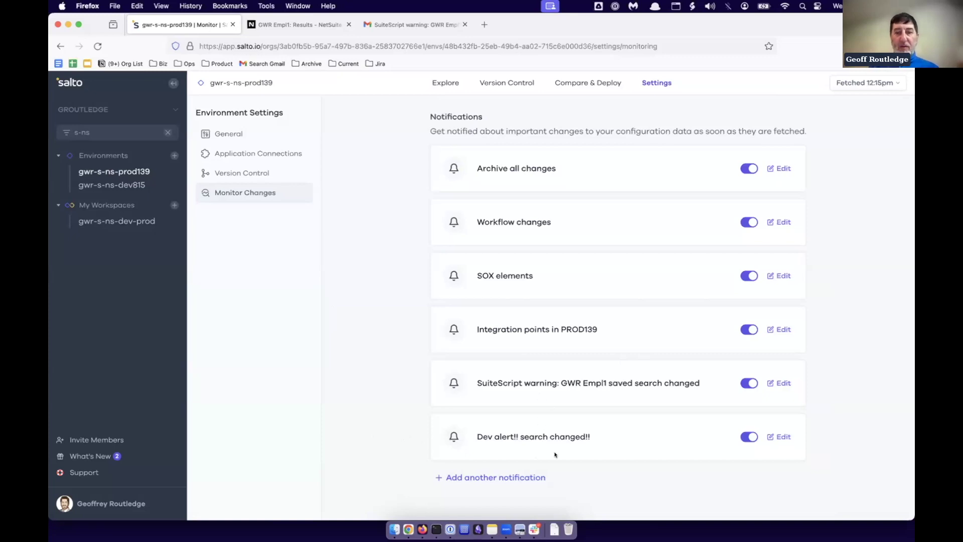
Add a notification named 'Employee changes' that triggers on modifications.
{"action": "left_click", "coordinate": [477, 478]}
{"action": "left_click", "coordinate": [520, 379]}
{"action": "type", "text": "E"}
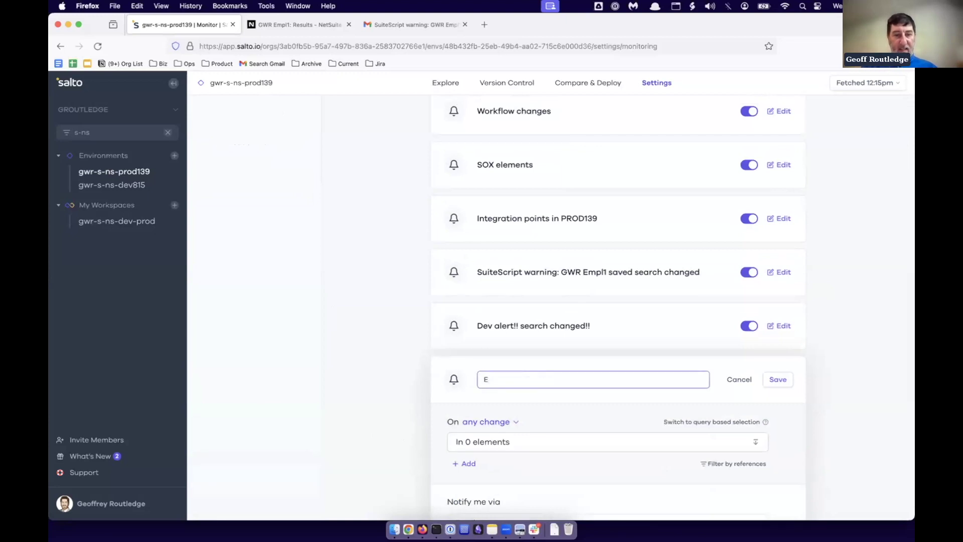
{"action": "type", "text": "mployee"}
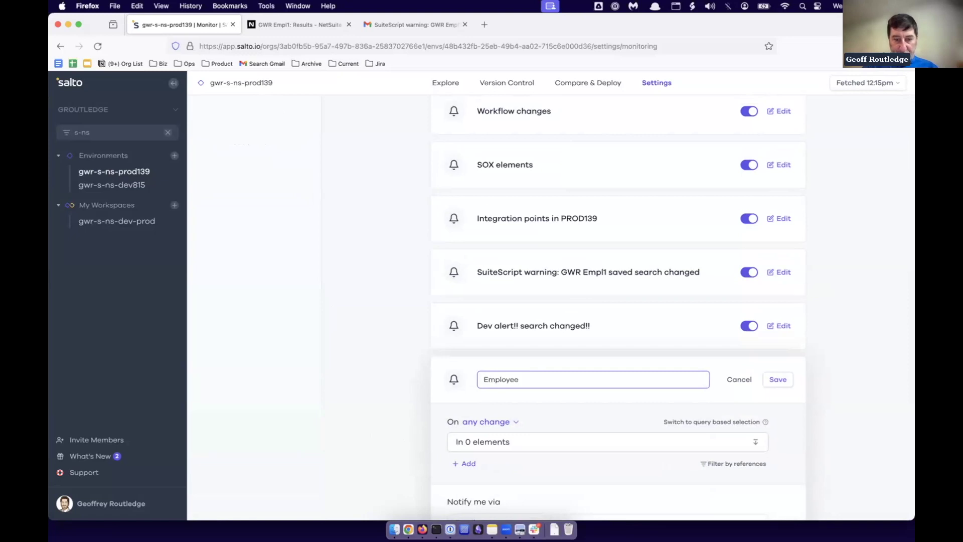
{"action": "type", "text": " changes"}
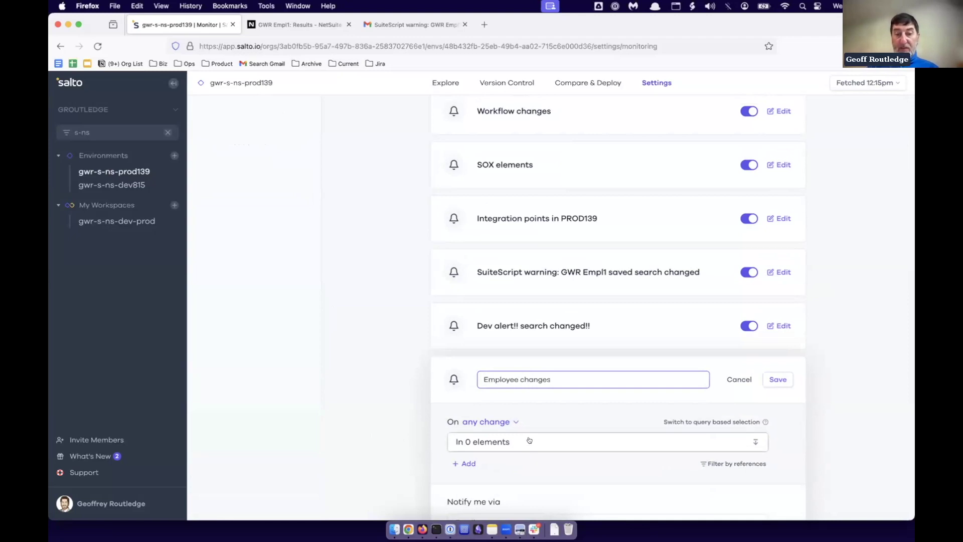
{"action": "scroll", "coordinate": [529, 440], "scroll_direction": "down", "scroll_amount": 3}
{"action": "left_click", "coordinate": [486, 345]}
{"action": "left_click", "coordinate": [500, 390]}
Select the 8 employee elements under netsuite > Instances as the monitored elements.
{"action": "left_click", "coordinate": [478, 366]}
{"action": "scroll", "coordinate": [490, 402], "scroll_direction": "down", "scroll_amount": 5}
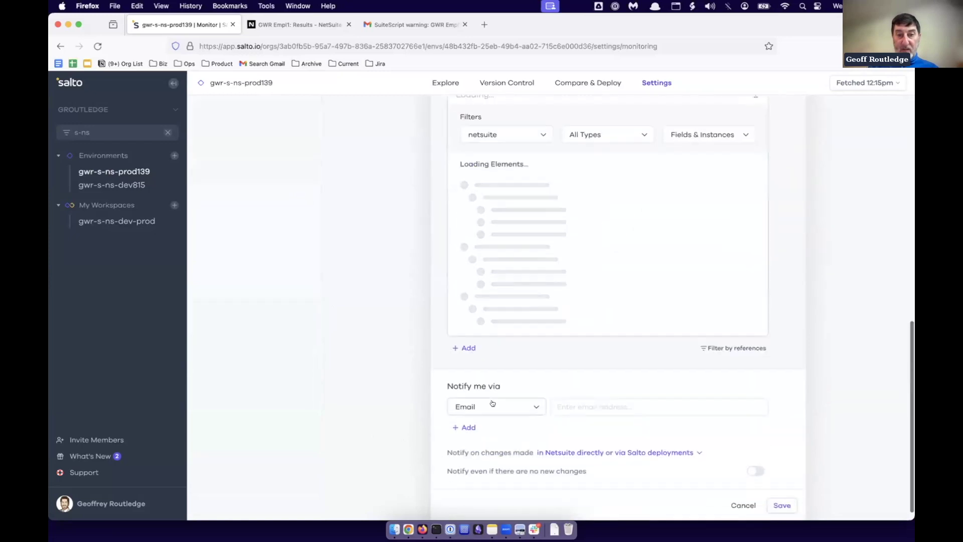
{"action": "left_click", "coordinate": [462, 188]}
{"action": "left_click", "coordinate": [469, 214]}
{"action": "scroll", "coordinate": [488, 293], "scroll_direction": "down", "scroll_amount": 5}
{"action": "scroll", "coordinate": [489, 295], "scroll_direction": "down", "scroll_amount": 2}
{"action": "left_click", "coordinate": [491, 271]}
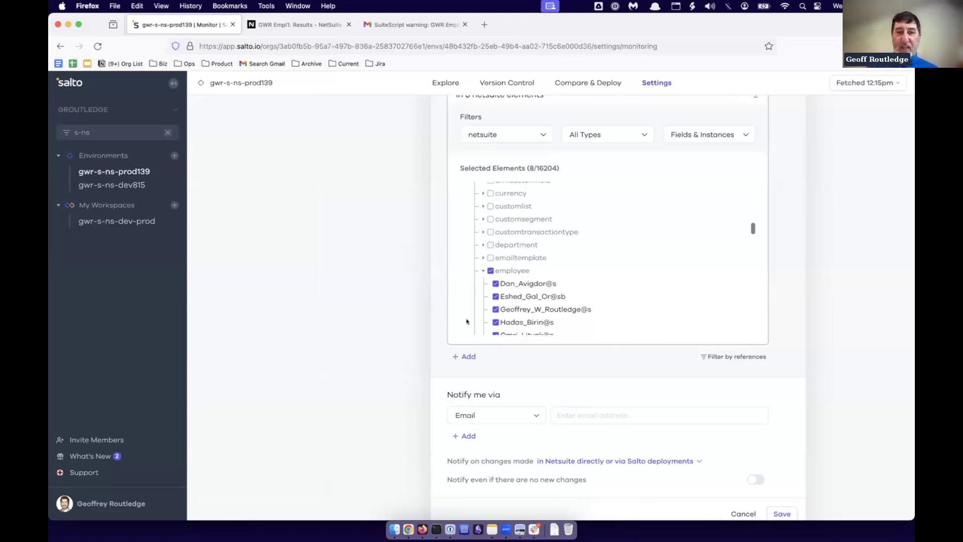
{"action": "scroll", "coordinate": [541, 292], "scroll_direction": "down", "scroll_amount": 4}
{"action": "scroll", "coordinate": [541, 292], "scroll_direction": "up", "scroll_amount": 4}
{"action": "scroll", "coordinate": [542, 293], "scroll_direction": "down", "scroll_amount": 4}
{"action": "scroll", "coordinate": [577, 295], "scroll_direction": "up", "scroll_amount": 3}
{"action": "scroll", "coordinate": [652, 291], "scroll_direction": "up", "scroll_amount": 3}
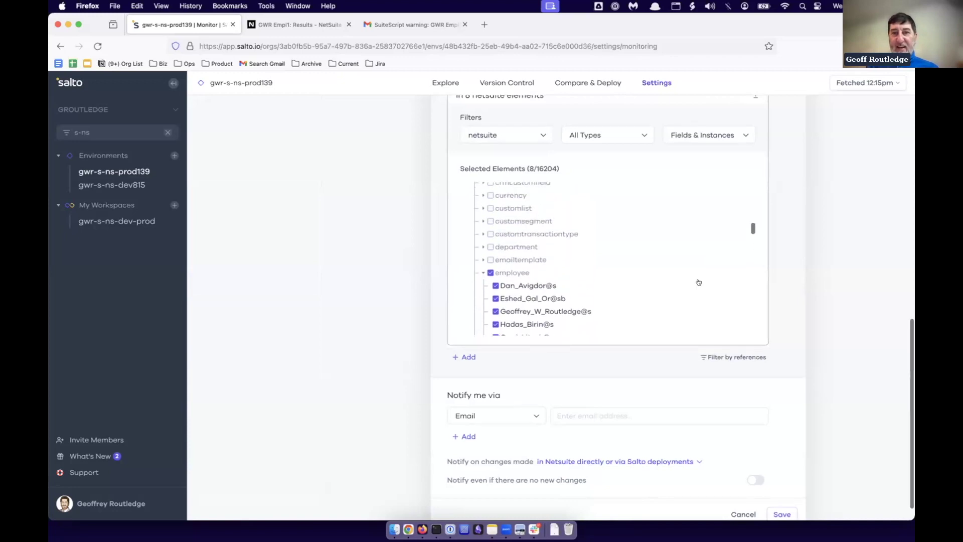
{"action": "scroll", "coordinate": [829, 273], "scroll_direction": "up", "scroll_amount": 4}
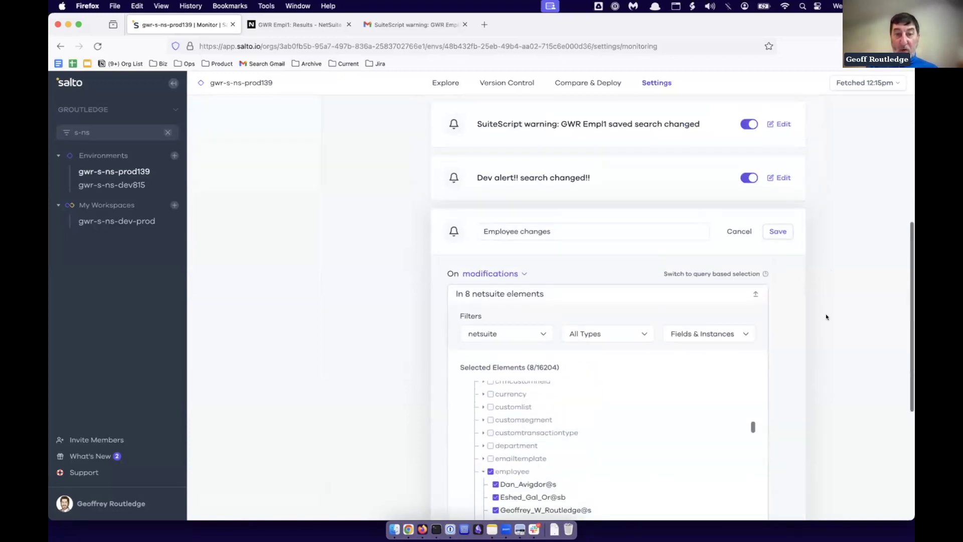
{"action": "scroll", "coordinate": [826, 316], "scroll_direction": "down", "scroll_amount": 4}
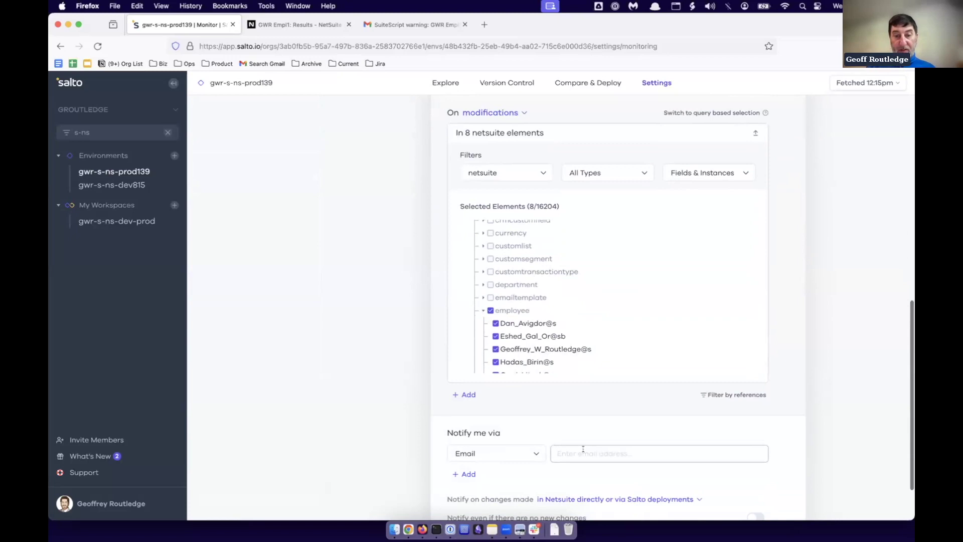
Enter the recipient's e-mail address and save the Employee changes notification.
{"action": "left_click", "coordinate": [583, 448]}
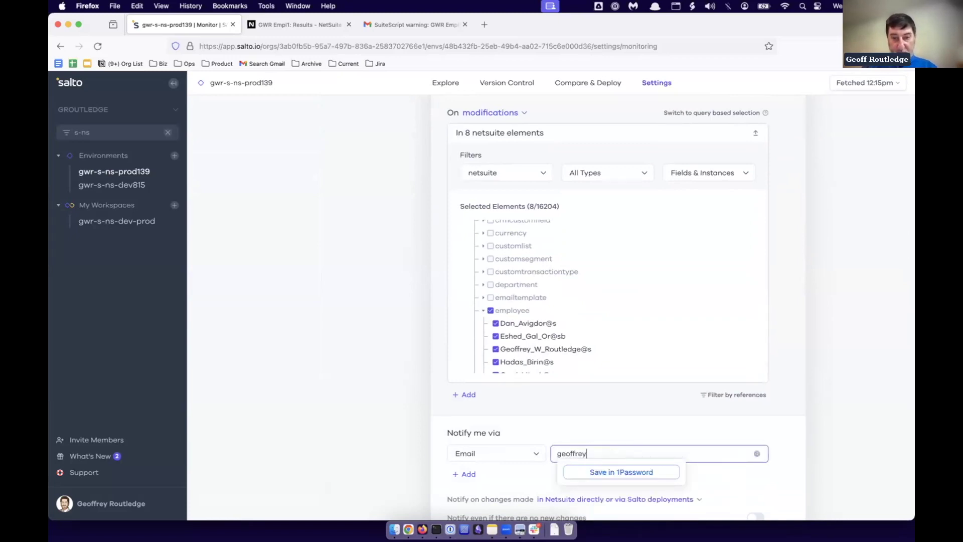
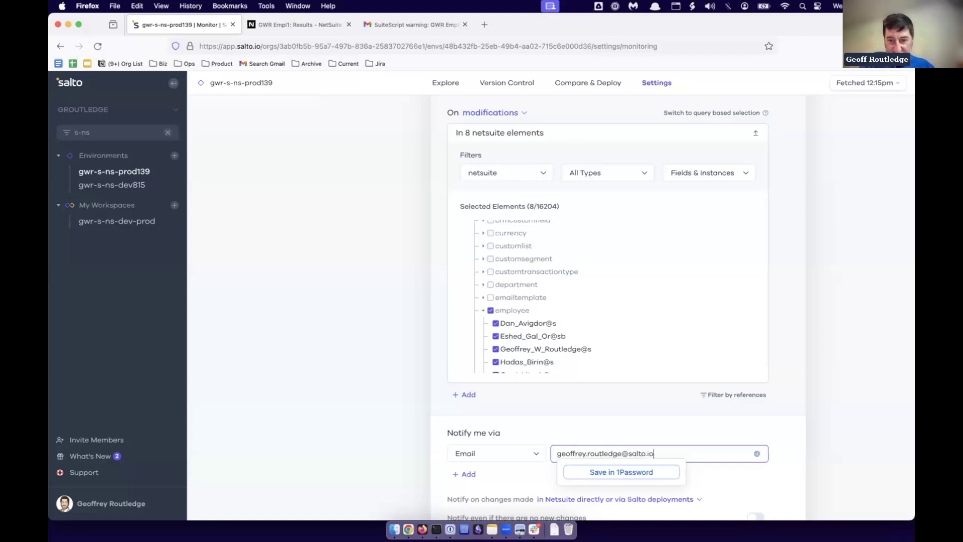
{"action": "scroll", "coordinate": [799, 401], "scroll_direction": "down", "scroll_amount": 3}
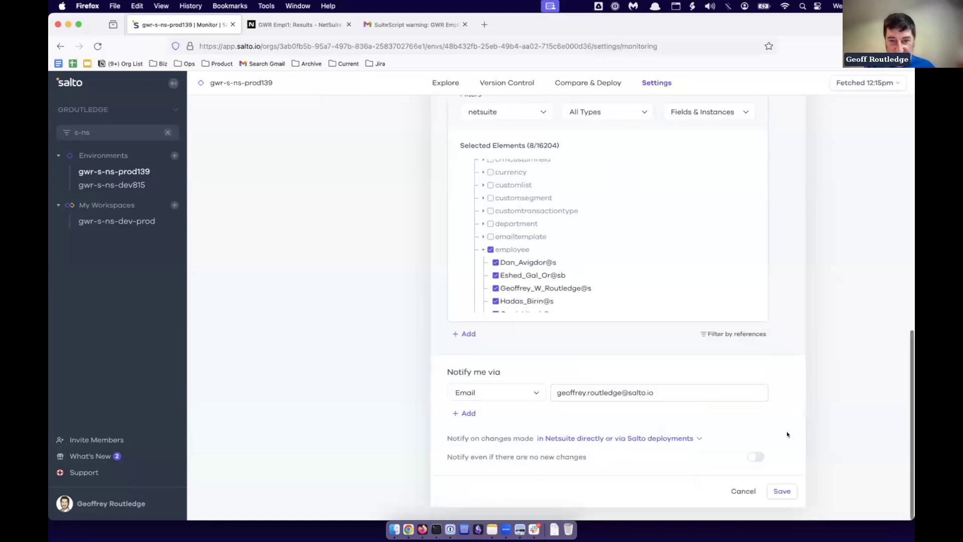
{"action": "left_click", "coordinate": [784, 491]}
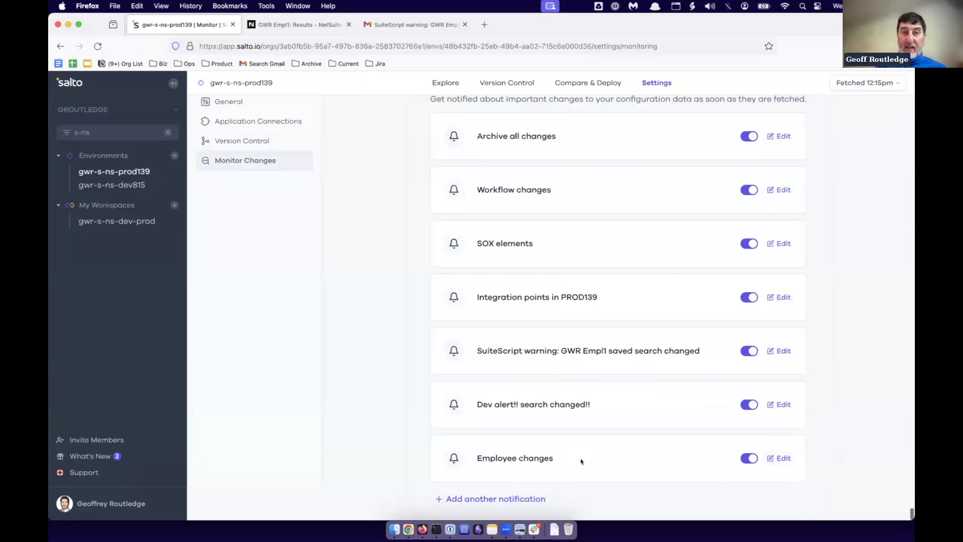
In NetSuite, edit employee internal ID 6 from the Employees list and show its Access roles.
{"action": "left_click", "coordinate": [284, 23]}
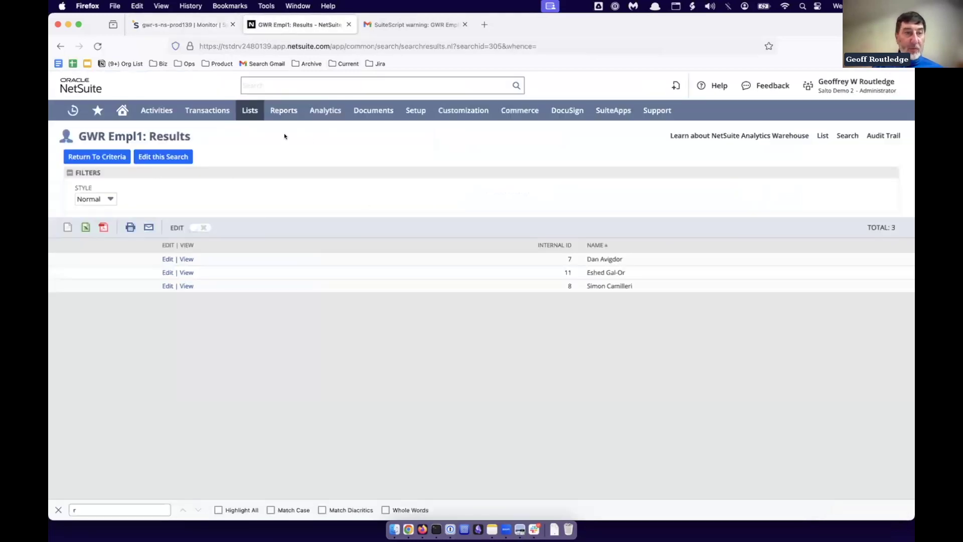
{"action": "mouse_move", "coordinate": [284, 110]}
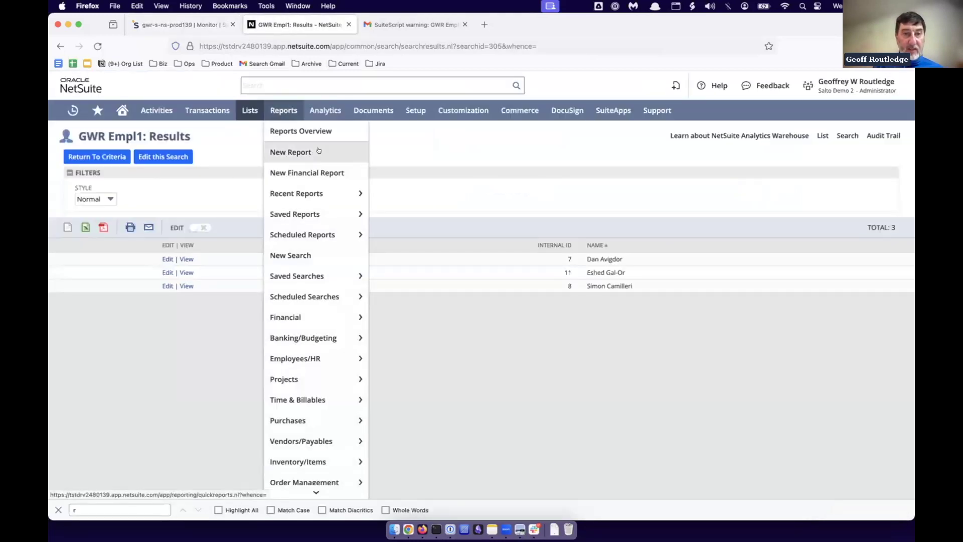
{"action": "mouse_move", "coordinate": [240, 112]}
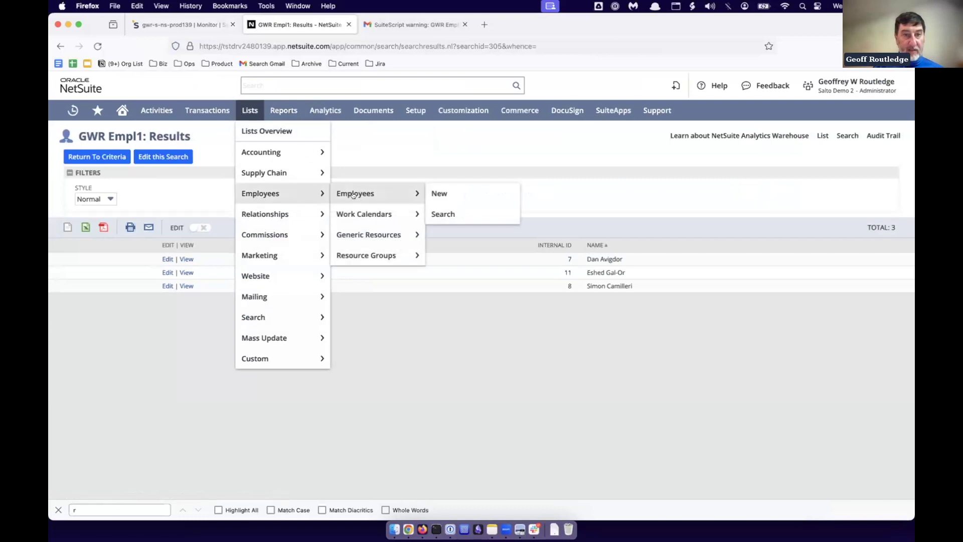
{"action": "left_click", "coordinate": [355, 194]}
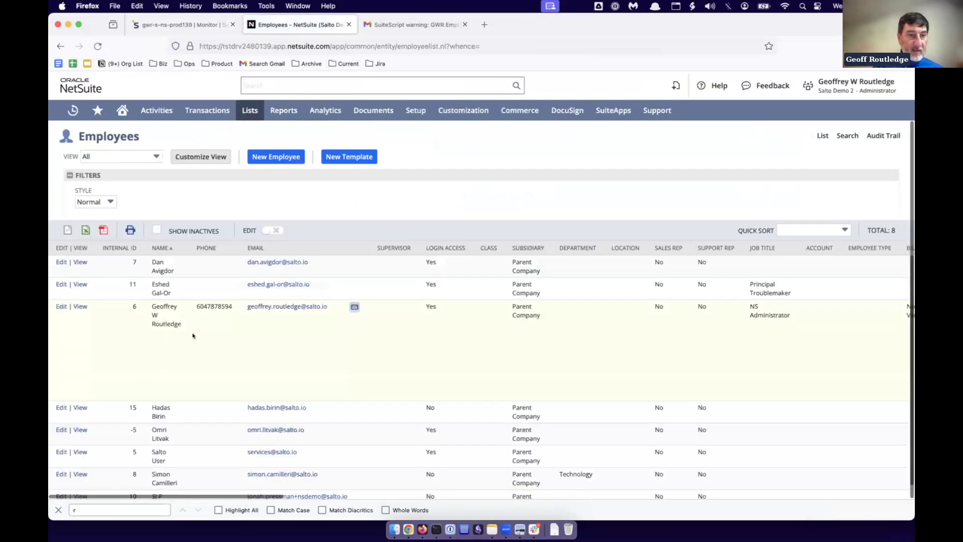
{"action": "left_click", "coordinate": [64, 308]}
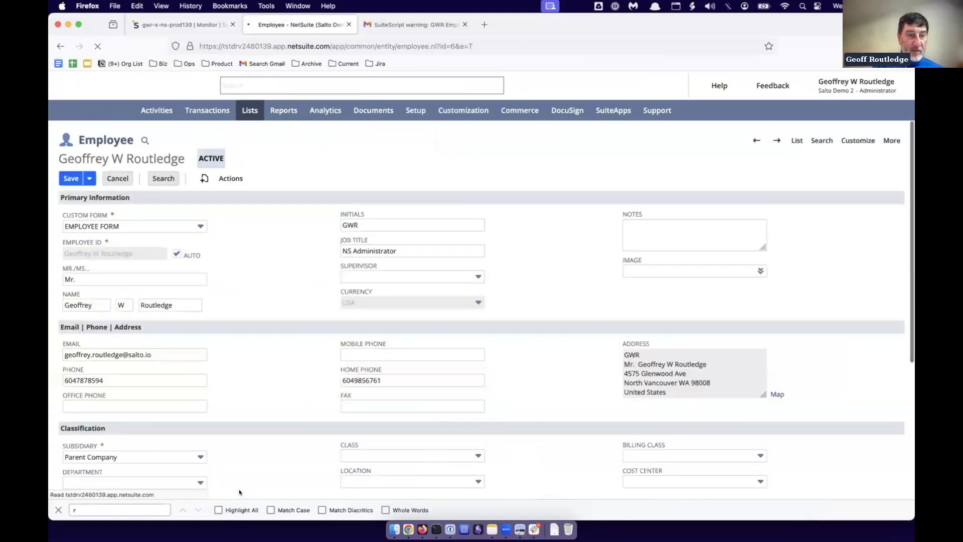
{"action": "scroll", "coordinate": [463, 372], "scroll_direction": "down", "scroll_amount": 4}
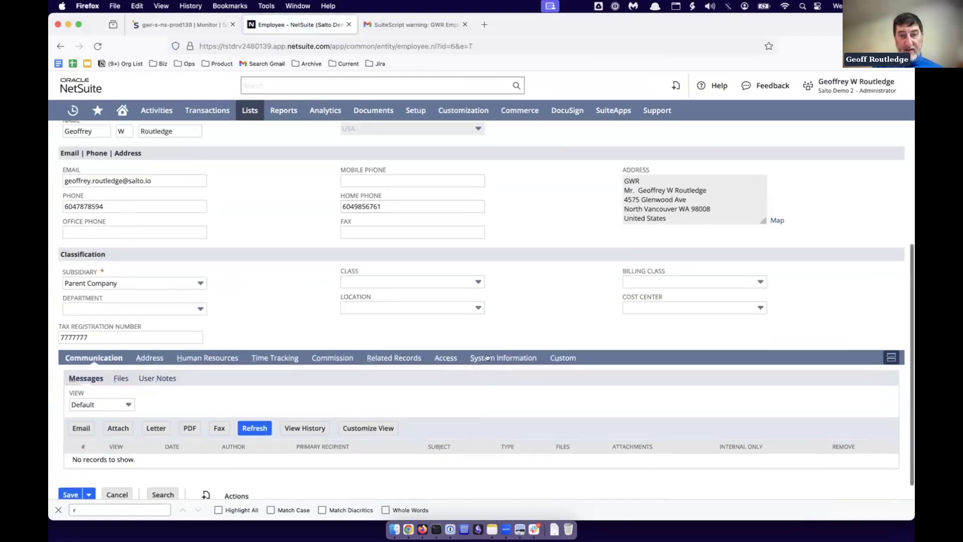
{"action": "left_click", "coordinate": [444, 361]}
Add the Buyer role to the employee and save the record.
{"action": "scroll", "coordinate": [442, 405], "scroll_direction": "down", "scroll_amount": 2}
{"action": "scroll", "coordinate": [442, 405], "scroll_direction": "down", "scroll_amount": 5}
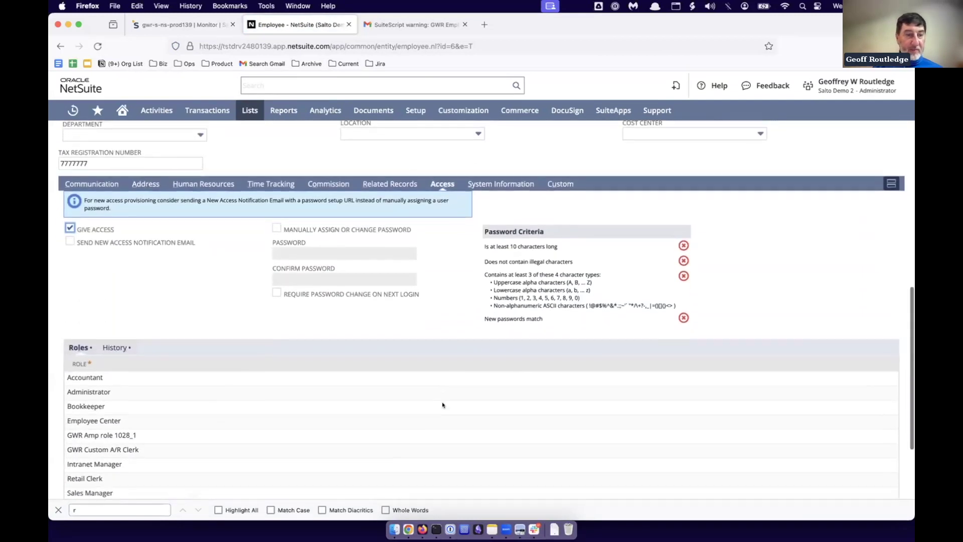
{"action": "left_click", "coordinate": [91, 437]}
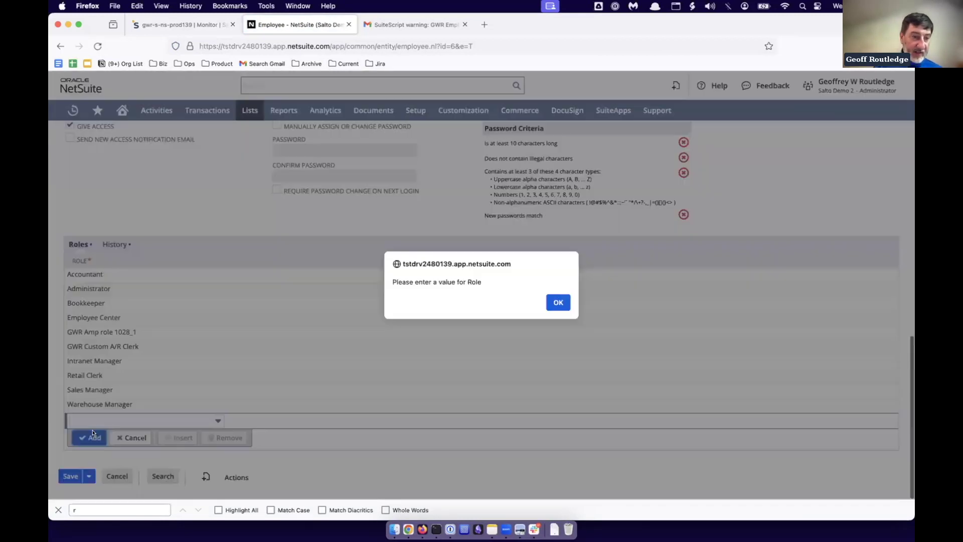
{"action": "left_click", "coordinate": [558, 303]}
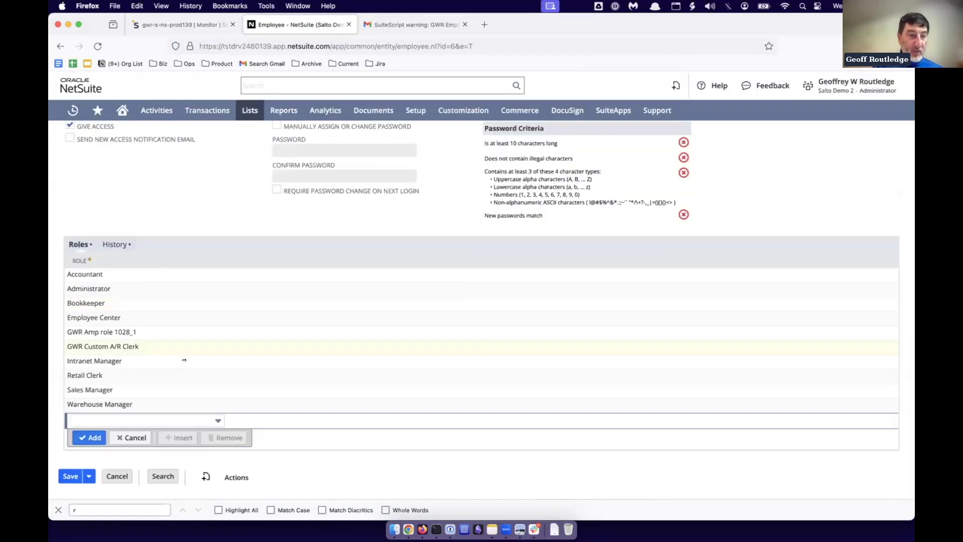
{"action": "left_click", "coordinate": [83, 421]}
{"action": "scroll", "coordinate": [94, 387], "scroll_direction": "down", "scroll_amount": 3}
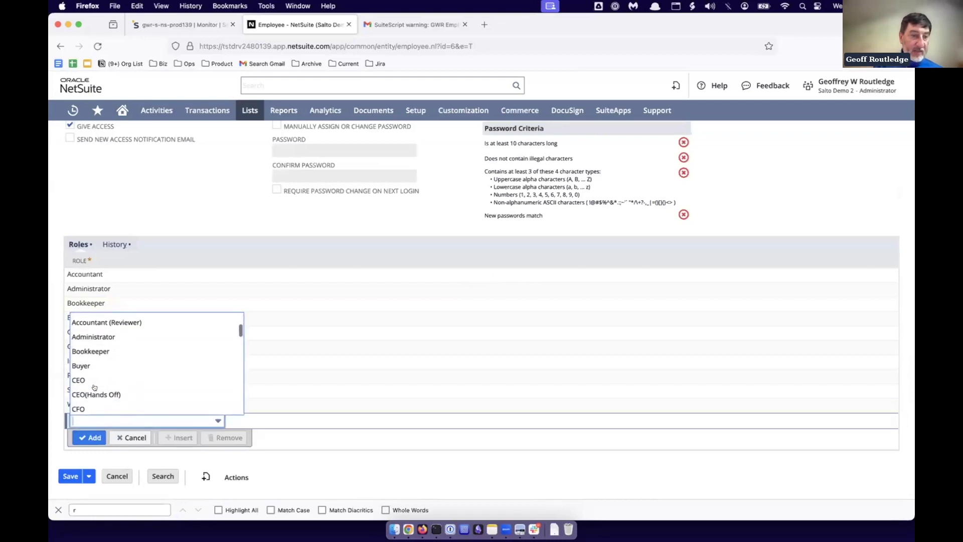
{"action": "left_click", "coordinate": [88, 367]}
{"action": "left_click", "coordinate": [90, 437]}
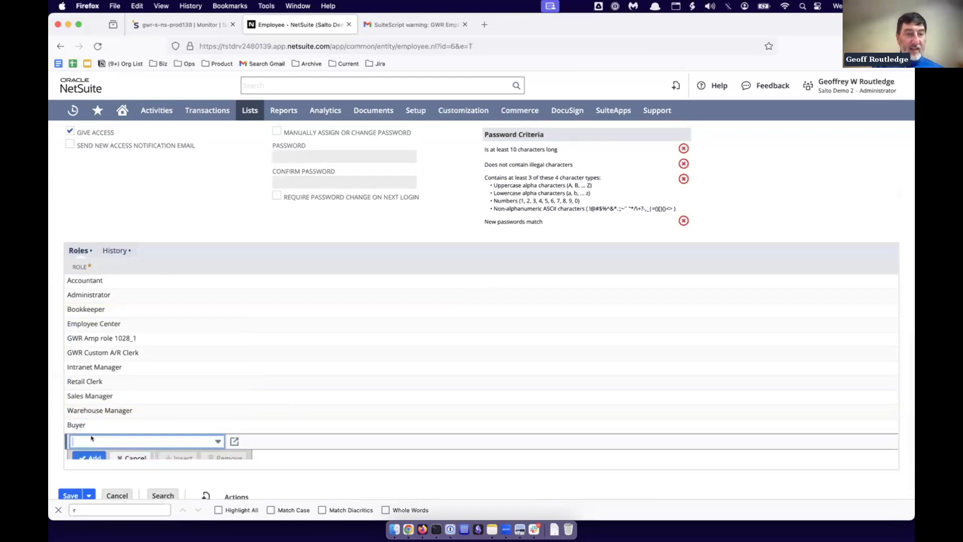
{"action": "scroll", "coordinate": [281, 457], "scroll_direction": "down", "scroll_amount": 1}
{"action": "left_click", "coordinate": [66, 475]}
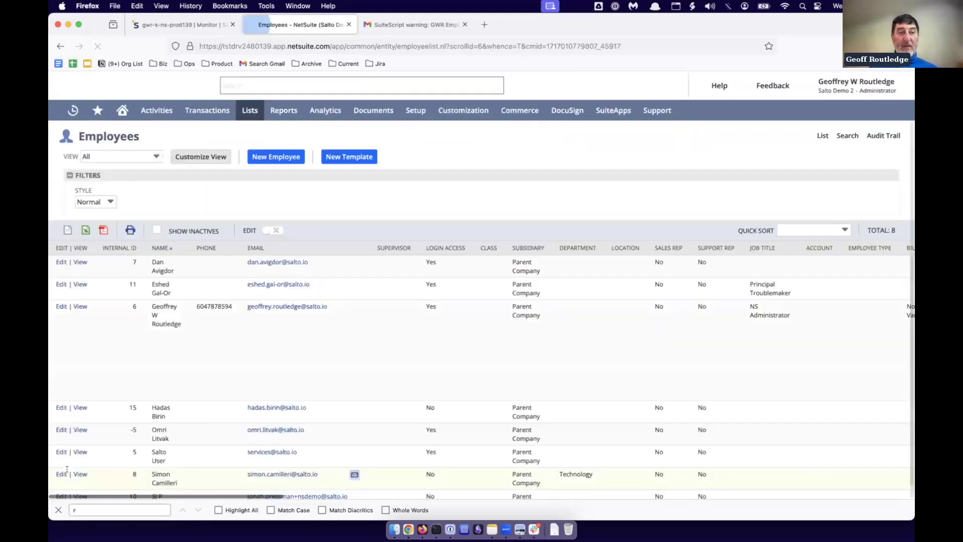
Launch a Salto custom full fetch of NetSuite limited to the employee type, then switch to Gmail.
{"action": "left_click", "coordinate": [165, 24]}
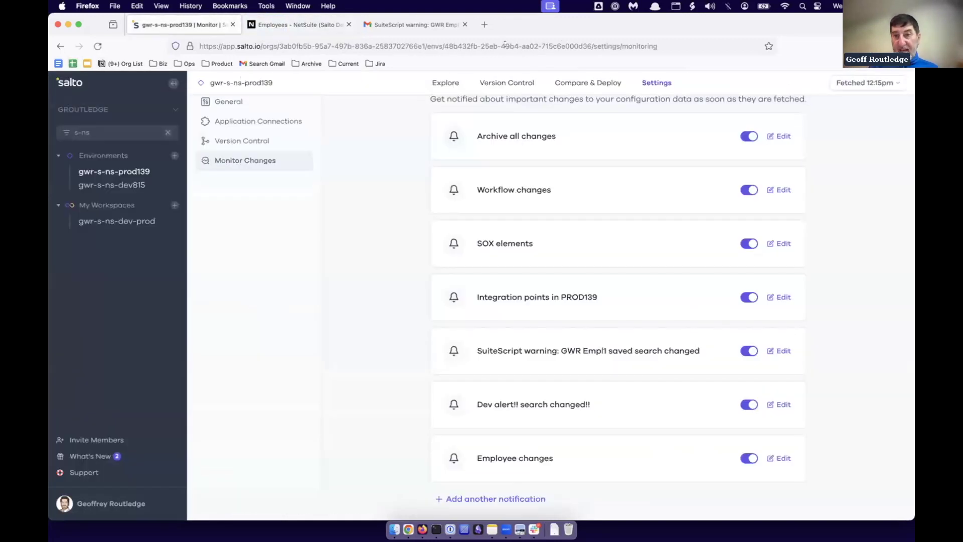
{"action": "left_click", "coordinate": [855, 83]}
{"action": "scroll", "coordinate": [865, 261], "scroll_direction": "up", "scroll_amount": 1}
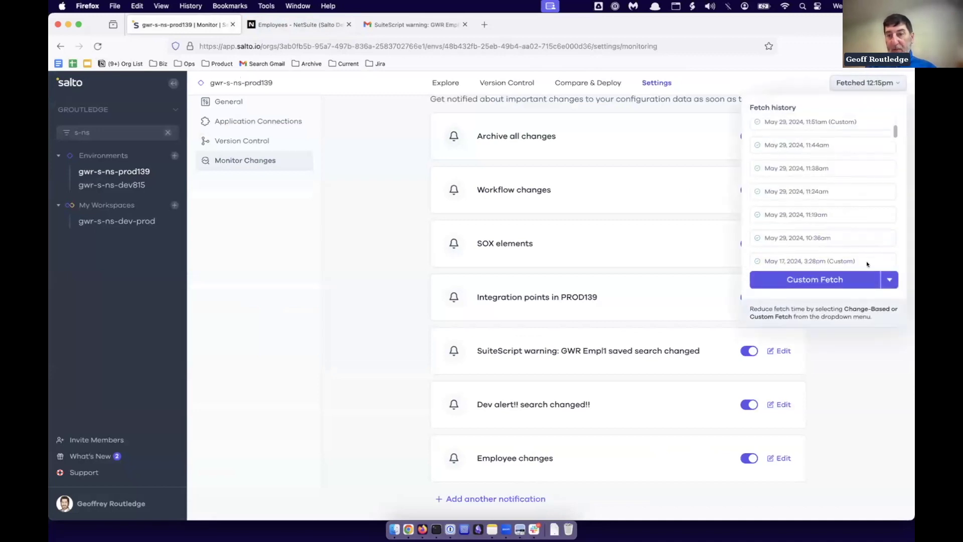
{"action": "left_click", "coordinate": [817, 279]}
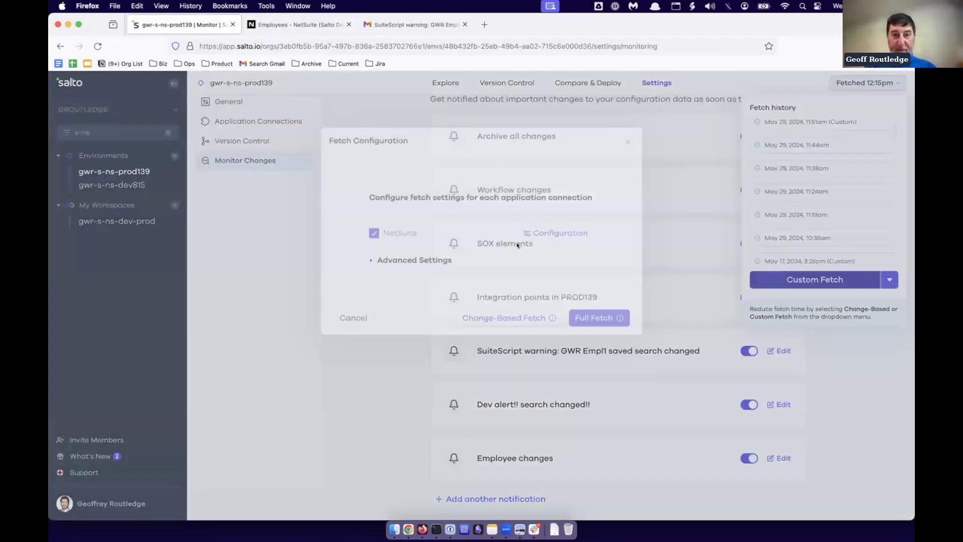
{"action": "left_click", "coordinate": [561, 233]}
{"action": "left_click", "coordinate": [412, 297]}
{"action": "type", "text": "emp"}
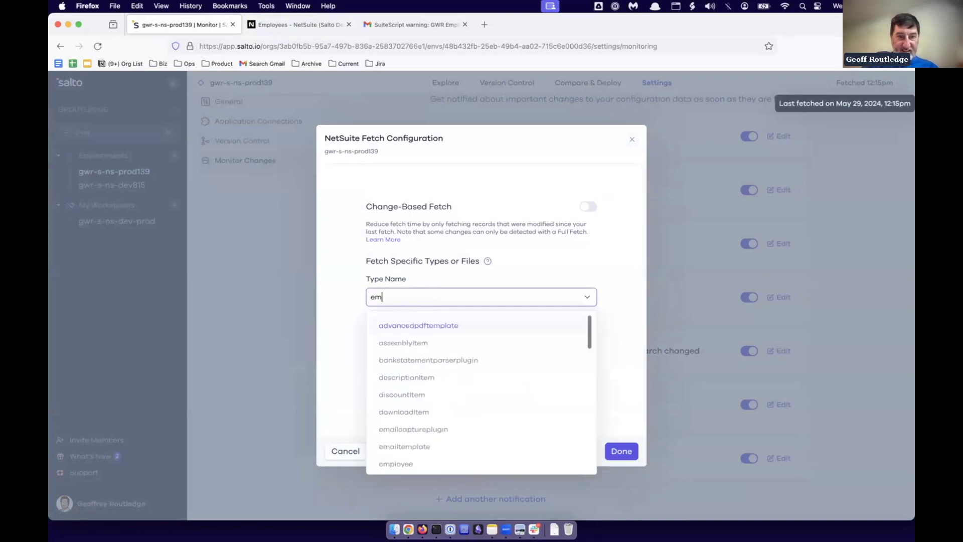
{"action": "left_click", "coordinate": [400, 359]}
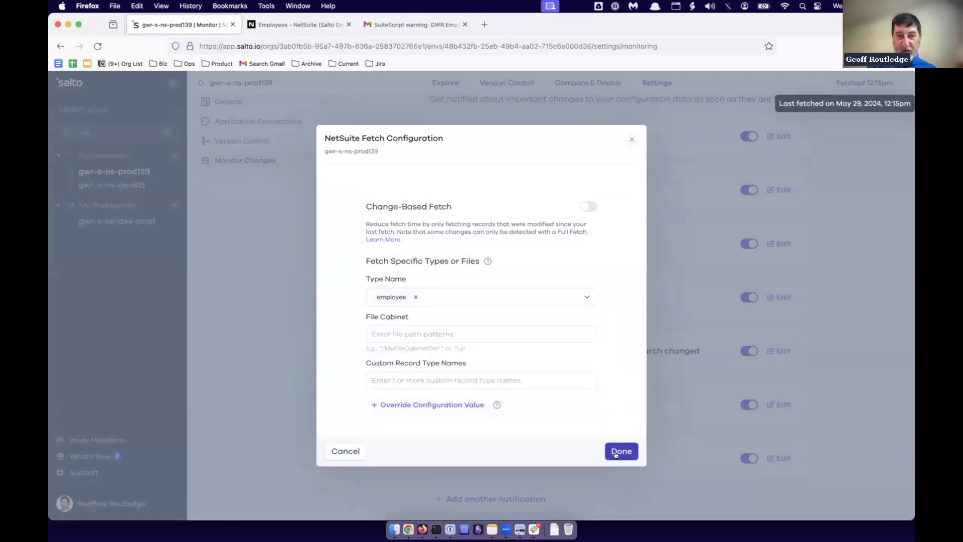
{"action": "left_click", "coordinate": [618, 452]}
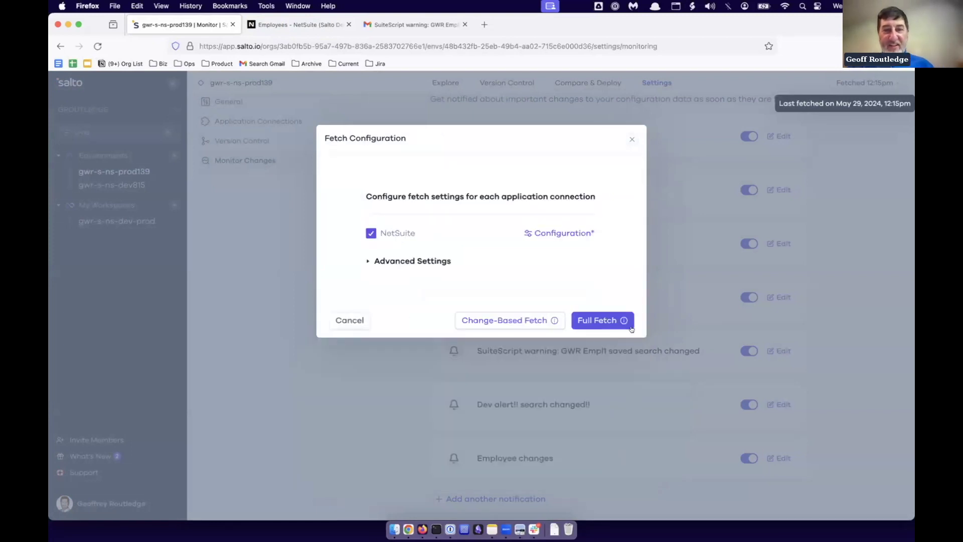
{"action": "left_click", "coordinate": [595, 329]}
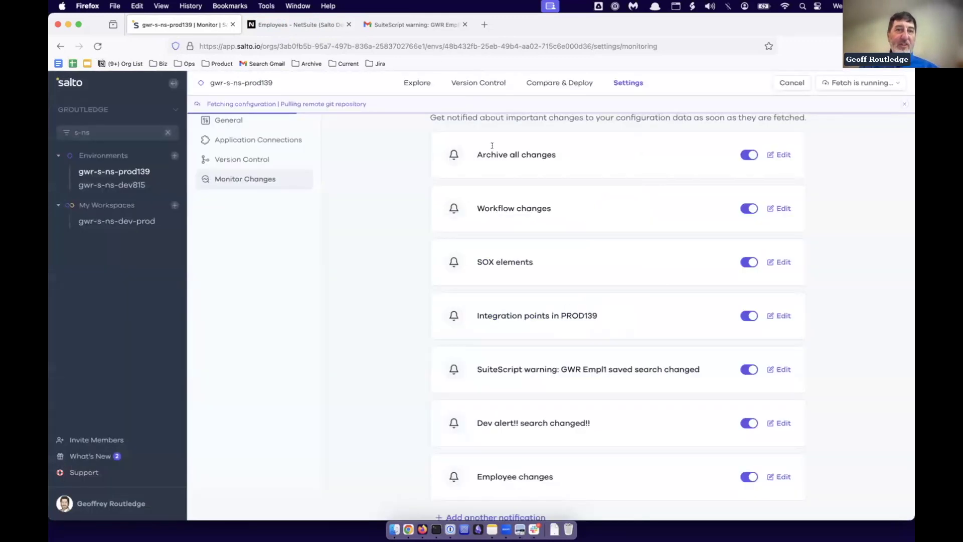
{"action": "left_click", "coordinate": [413, 26]}
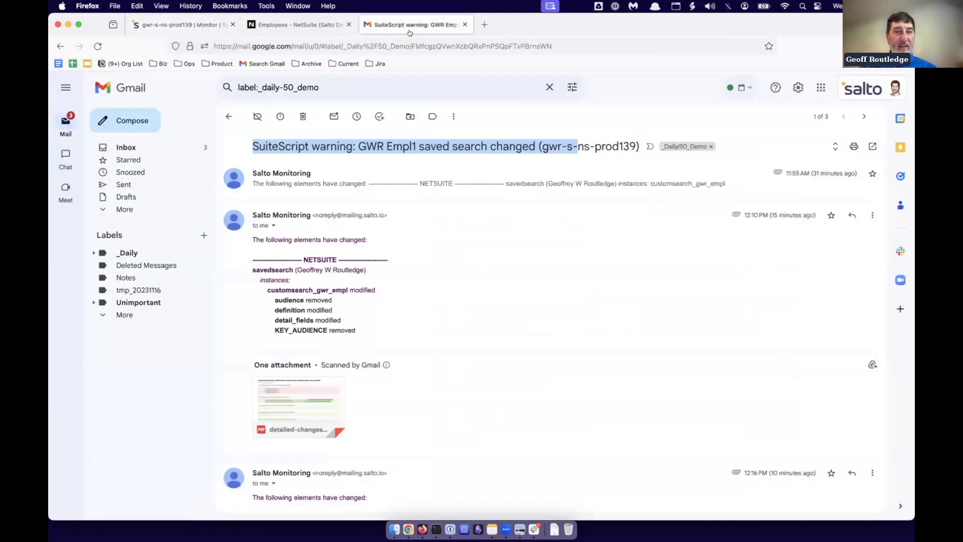
Open the Employee changes alert and preview detailed-changes-report.pdf showing Buyer added to rolesList.
{"action": "left_click", "coordinate": [229, 117]}
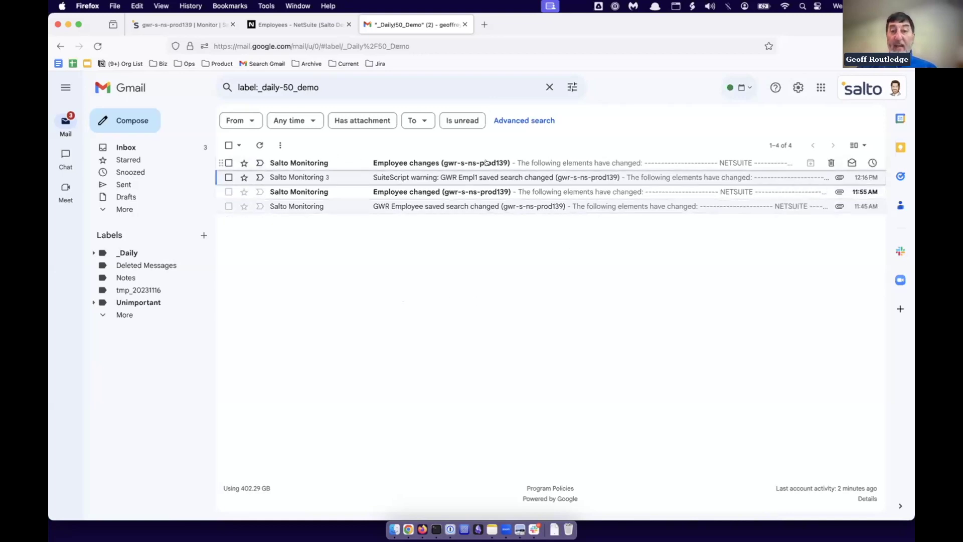
{"action": "left_click", "coordinate": [405, 162]}
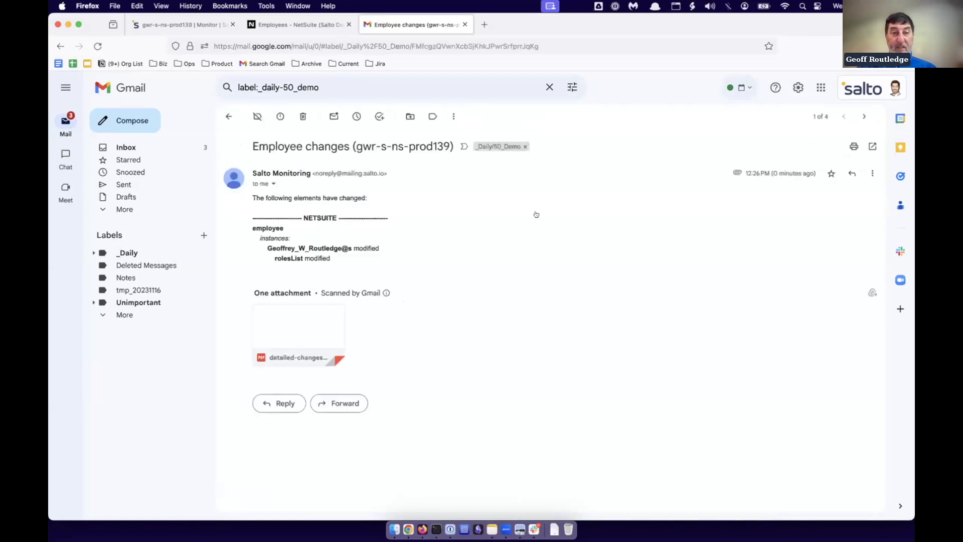
{"action": "left_click", "coordinate": [312, 323]}
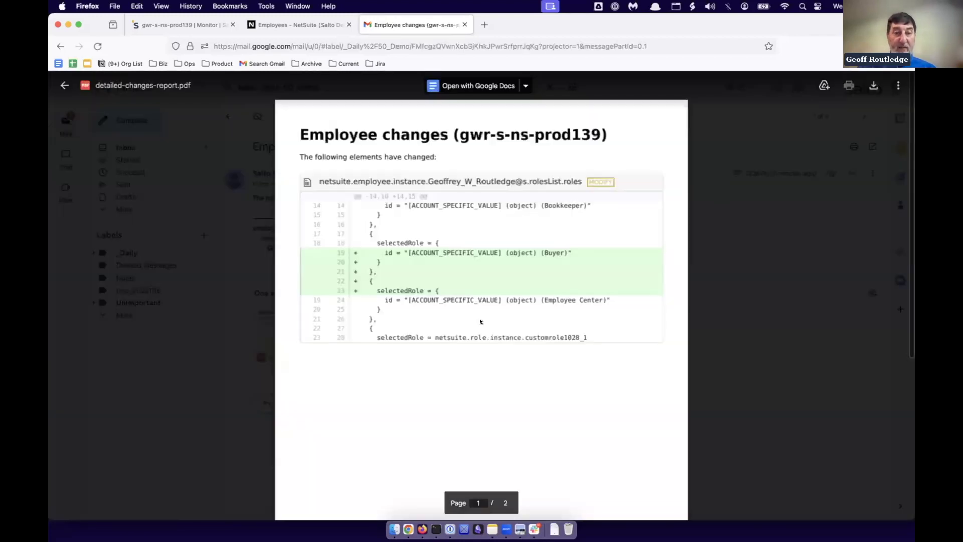
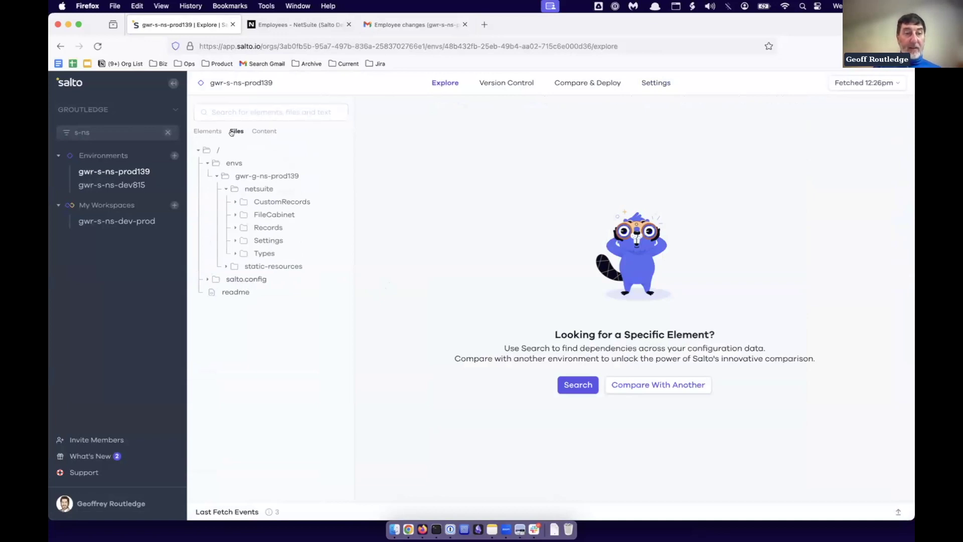
Open netsuite.nacl under salto.config > adapters > netsuite.
{"action": "left_click", "coordinate": [231, 280]}
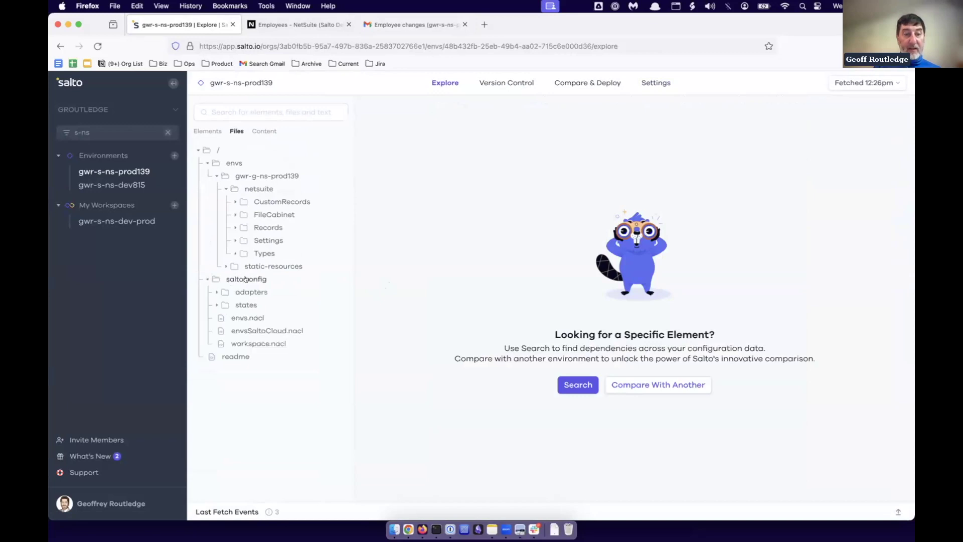
{"action": "left_click", "coordinate": [245, 292]}
{"action": "left_click", "coordinate": [248, 305]}
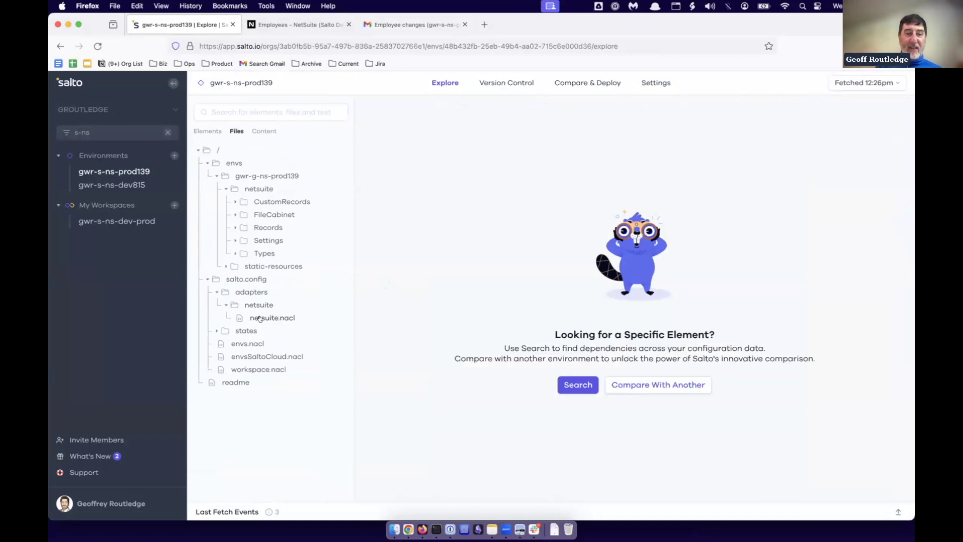
{"action": "left_click", "coordinate": [259, 319]}
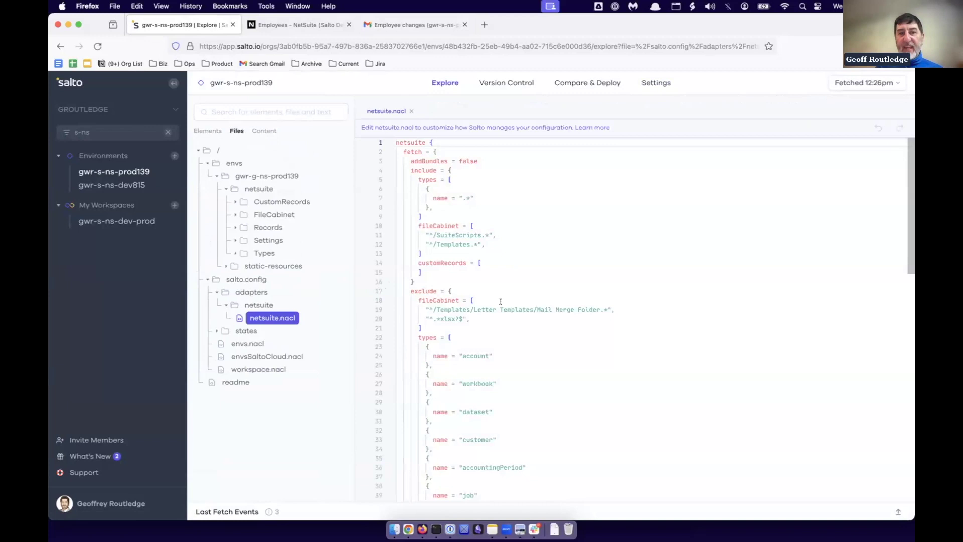
Delete the account entry from the excluded fetch types in netsuite.nacl.
{"action": "left_click", "coordinate": [437, 356]}
{"action": "left_click", "coordinate": [487, 363]}
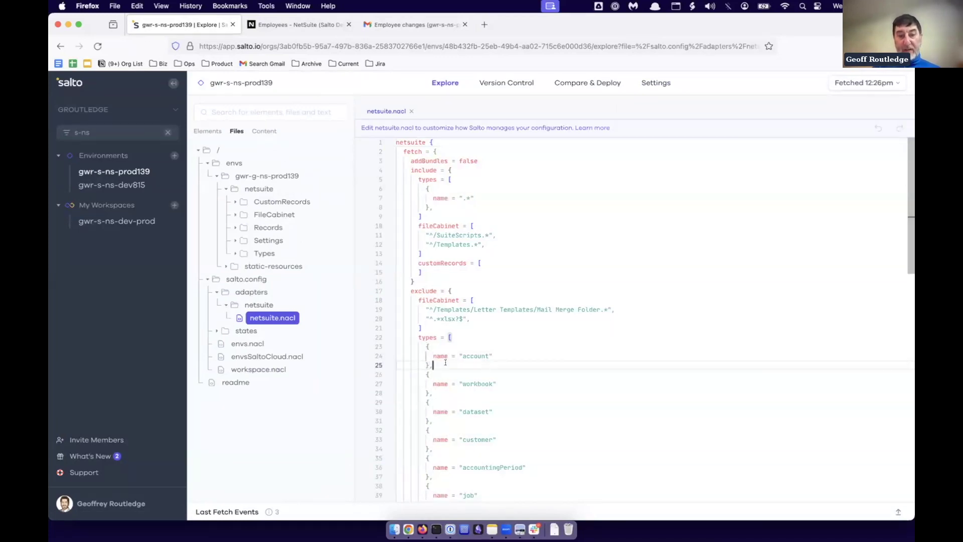
{"action": "double_click", "coordinate": [422, 292]}
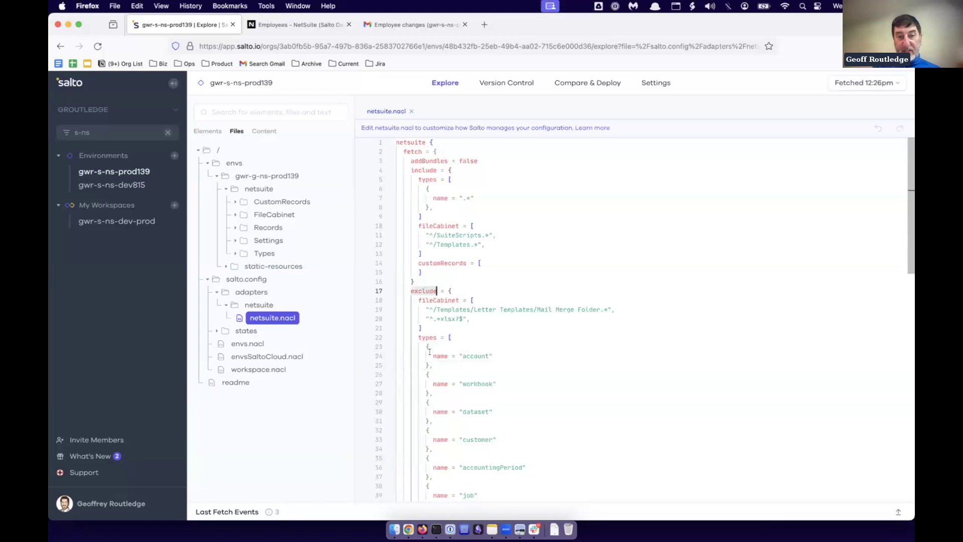
{"action": "left_click_drag", "start_coordinate": [425, 345], "coordinate": [431, 364]}
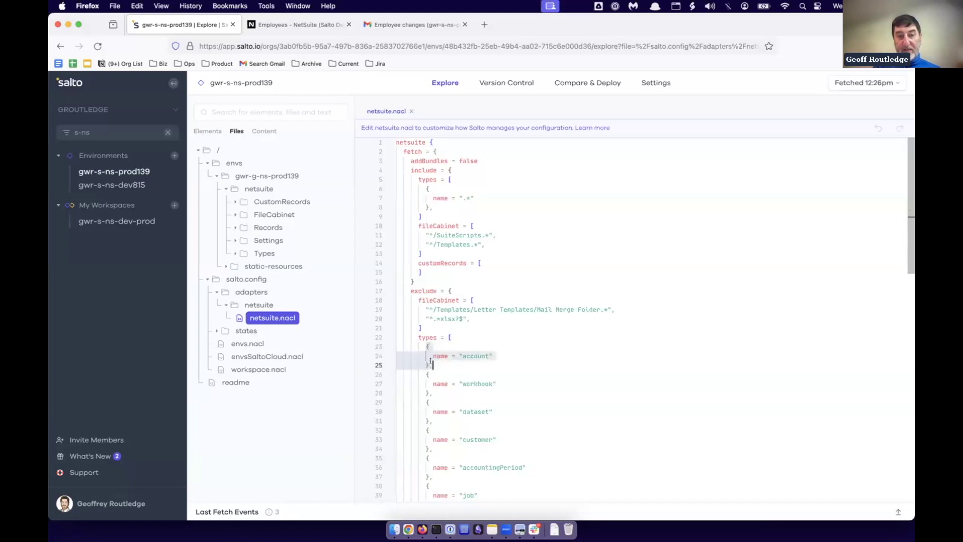
{"action": "key", "text": "BackSpace"}
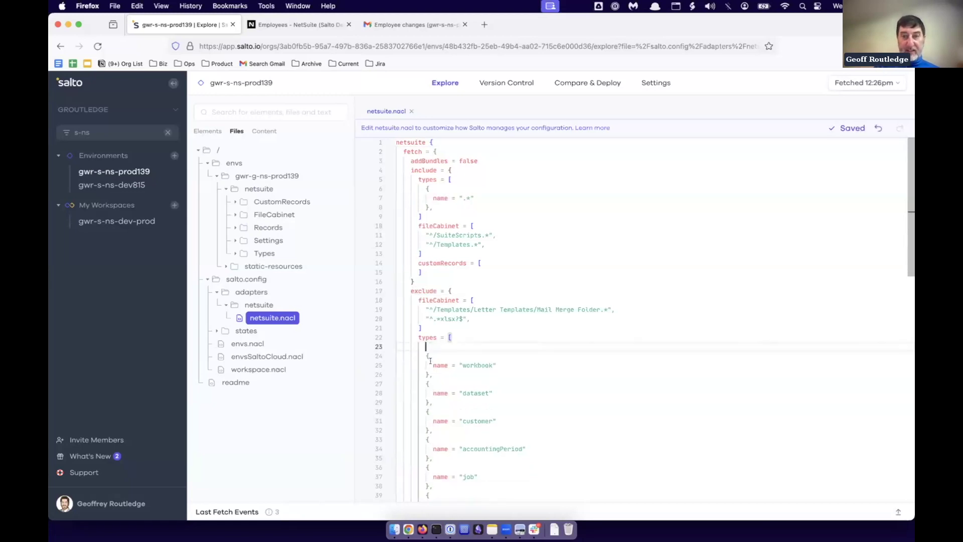
{"action": "left_click", "coordinate": [866, 83]}
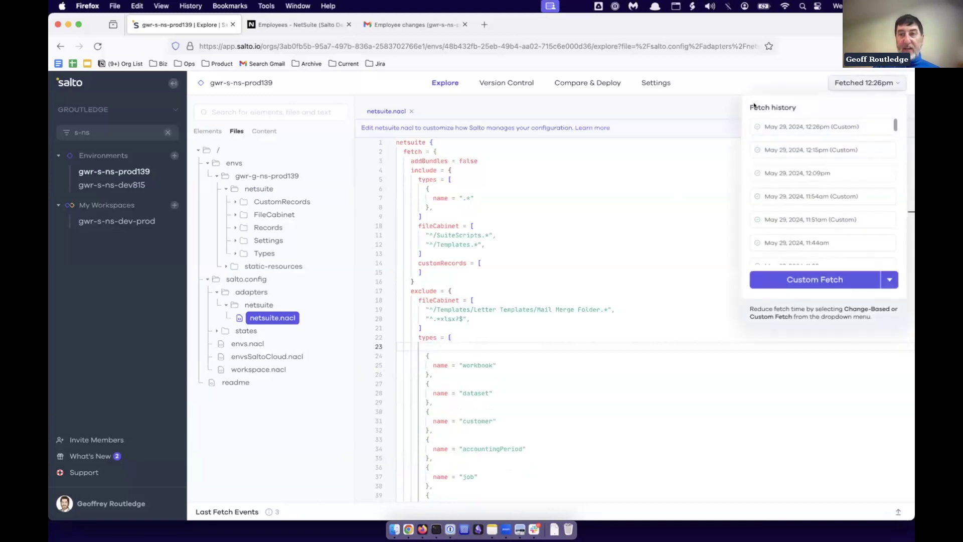
Start a Full Fetch of gwr-s-ns-prod139 and expand the Records folder while it runs.
{"action": "left_click", "coordinate": [847, 279]}
{"action": "left_click", "coordinate": [593, 321]}
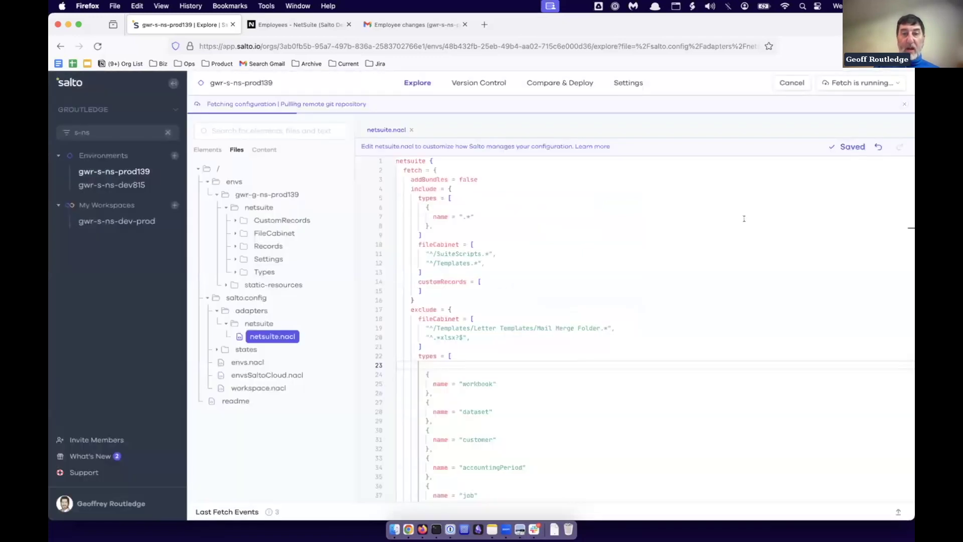
{"action": "left_click", "coordinate": [235, 246]}
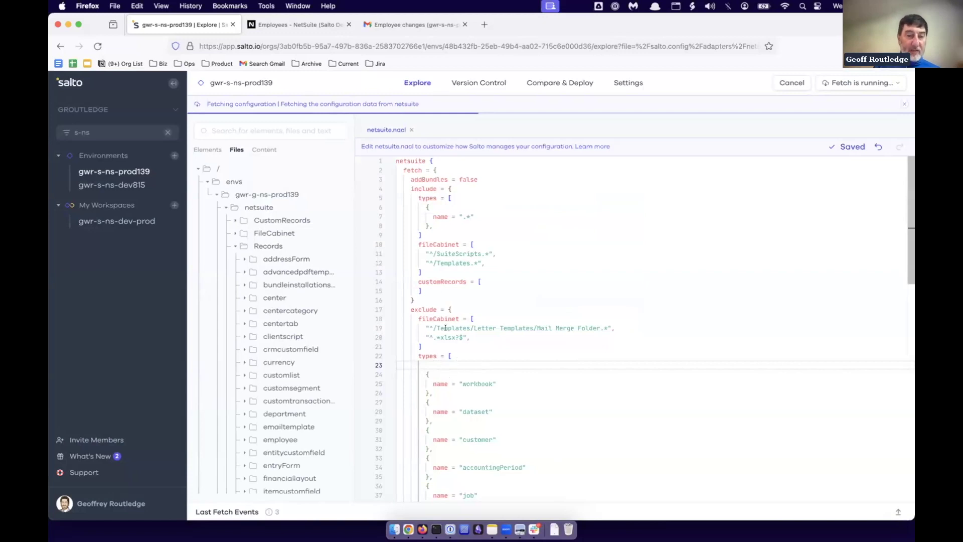
{"action": "double_click", "coordinate": [415, 310]}
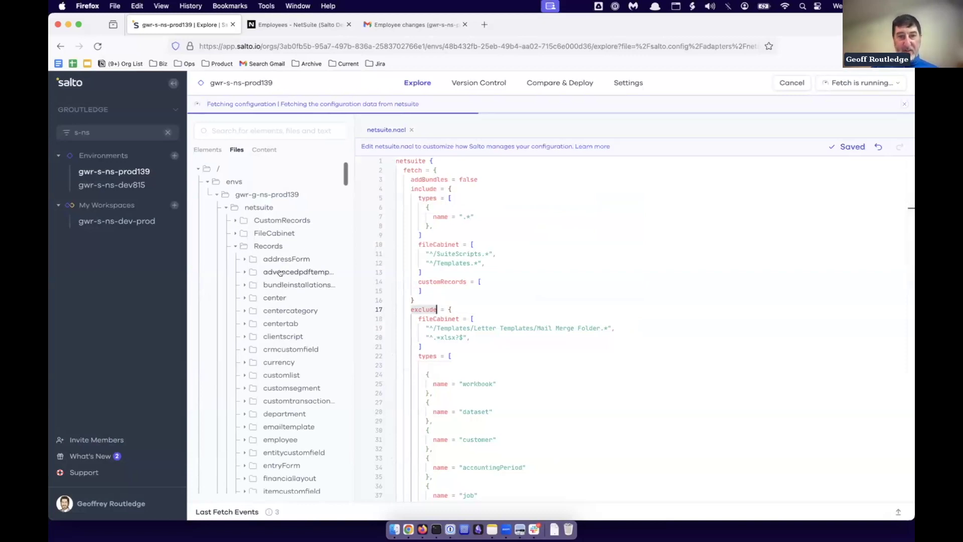
{"action": "scroll", "coordinate": [512, 400], "scroll_direction": "down", "scroll_amount": 6}
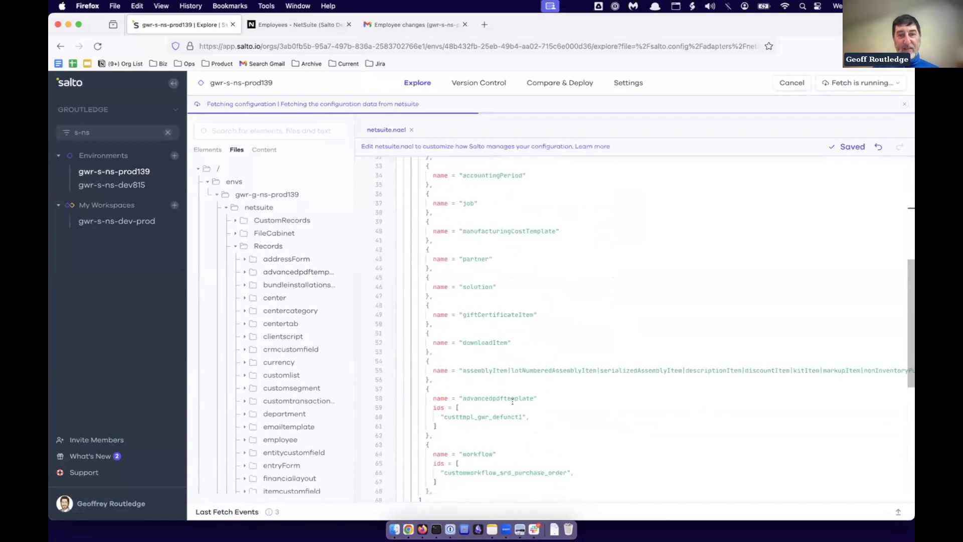
{"action": "scroll", "coordinate": [512, 399], "scroll_direction": "up", "scroll_amount": 10}
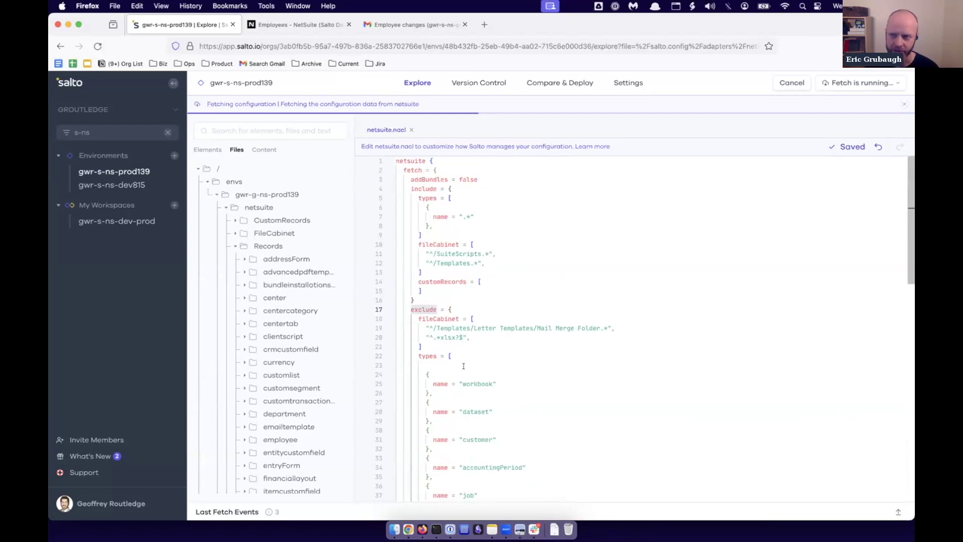
Duplicate the workbook exclusion entry above itself and rename the copy to employee.
{"action": "left_click", "coordinate": [424, 374]}
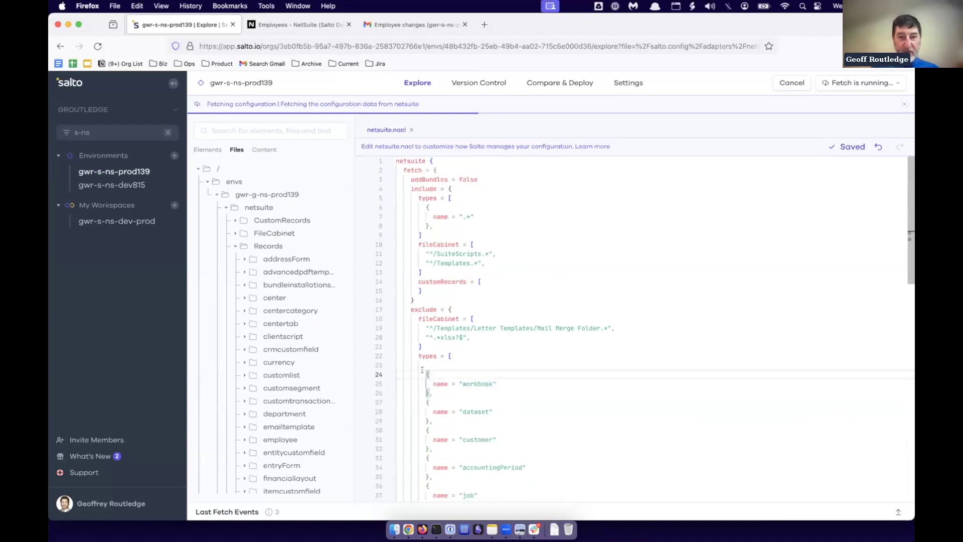
{"action": "left_click_drag", "start_coordinate": [424, 374], "coordinate": [439, 388]}
{"action": "key", "text": "super+c"}
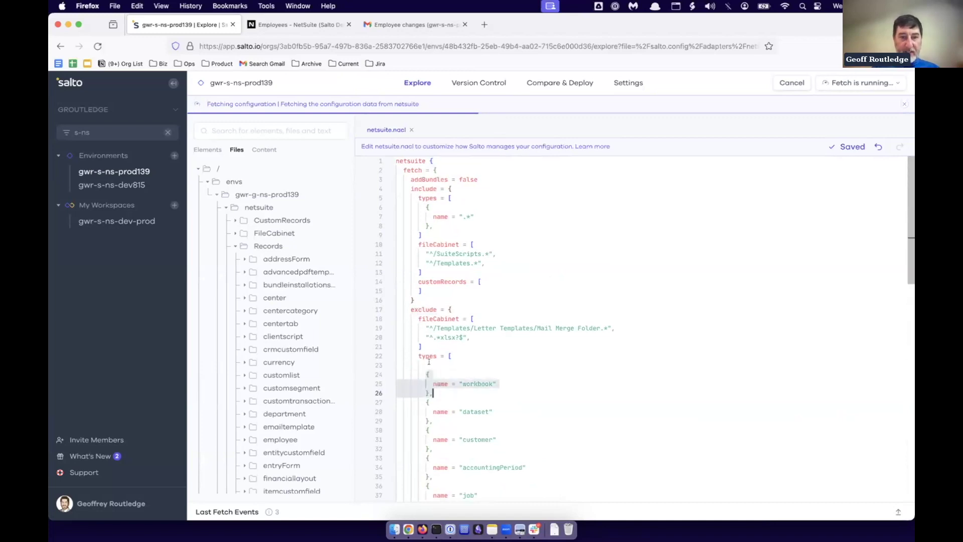
{"action": "left_click", "coordinate": [427, 365]}
{"action": "key", "text": "super+v"}
{"action": "double_click", "coordinate": [466, 375]}
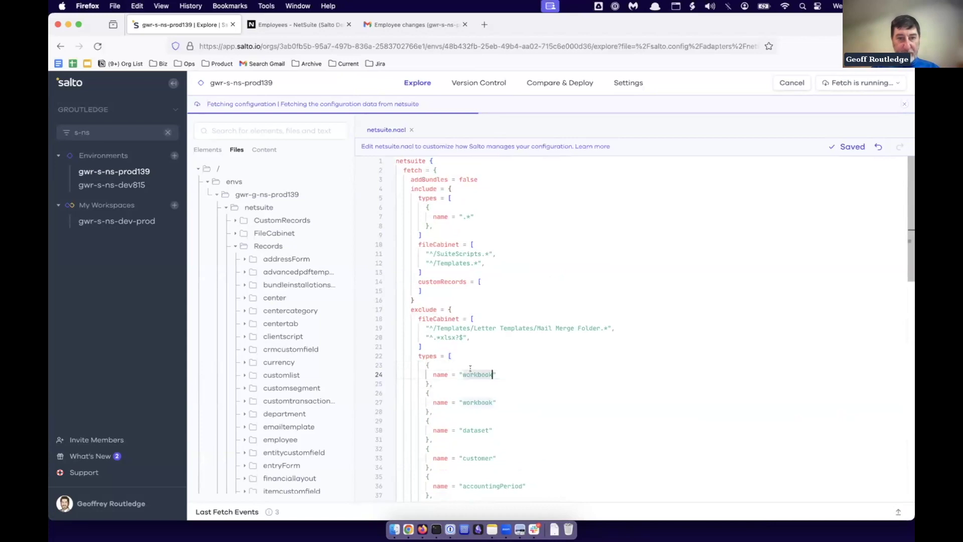
{"action": "type", "text": "employee"}
{"action": "key", "text": "Up"}
{"action": "key", "text": "Up"}
{"action": "key", "text": "Up"}
{"action": "key", "text": "Up"}
{"action": "key", "text": "Up"}
{"action": "key", "text": "Up"}
{"action": "key", "text": "Up"}
{"action": "key", "text": "Up"}
{"action": "key", "text": "Up"}
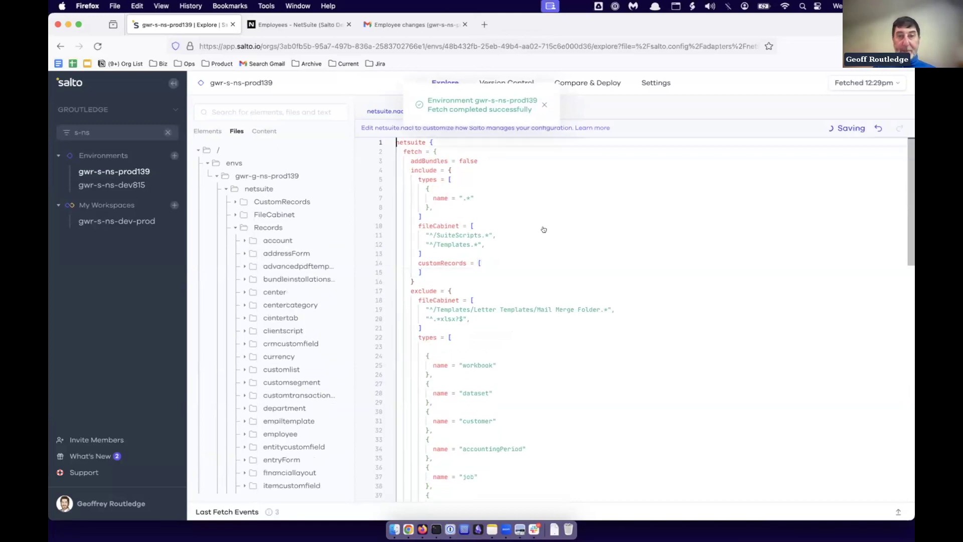
Dismiss the fetch-completed toast and open Records > account > Accounts_Payable.nacl.
{"action": "left_click", "coordinate": [543, 105]}
{"action": "left_click", "coordinate": [271, 240]}
{"action": "left_click", "coordinate": [271, 241]}
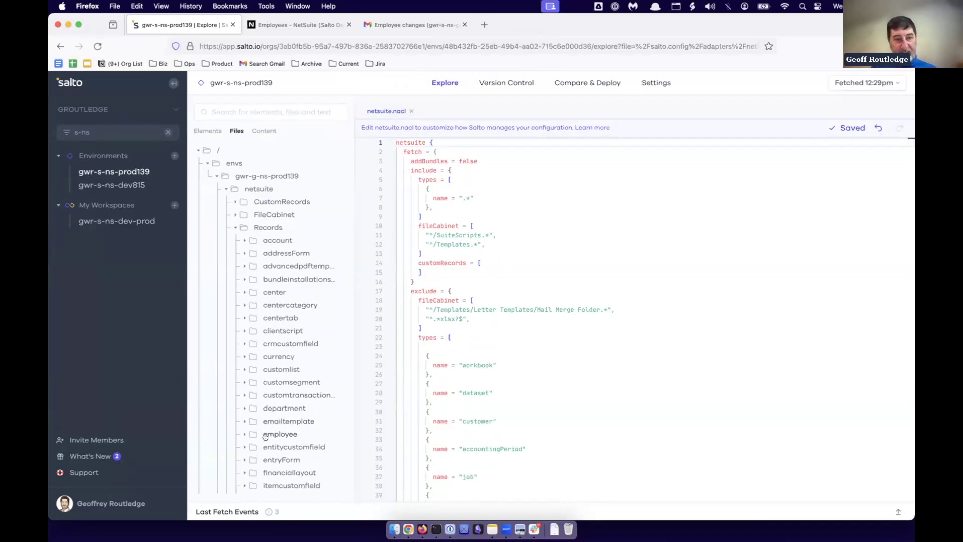
{"action": "left_click", "coordinate": [279, 241]}
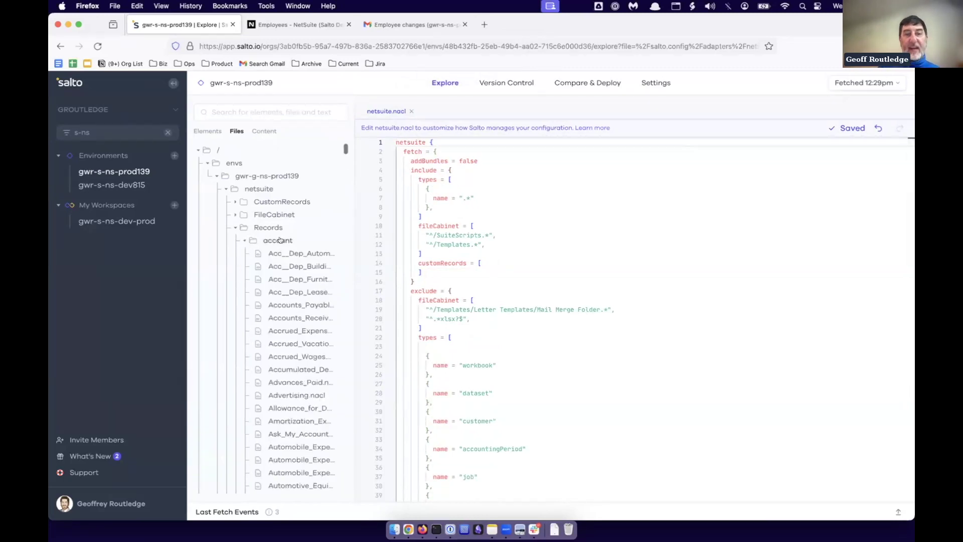
{"action": "left_click", "coordinate": [326, 302]}
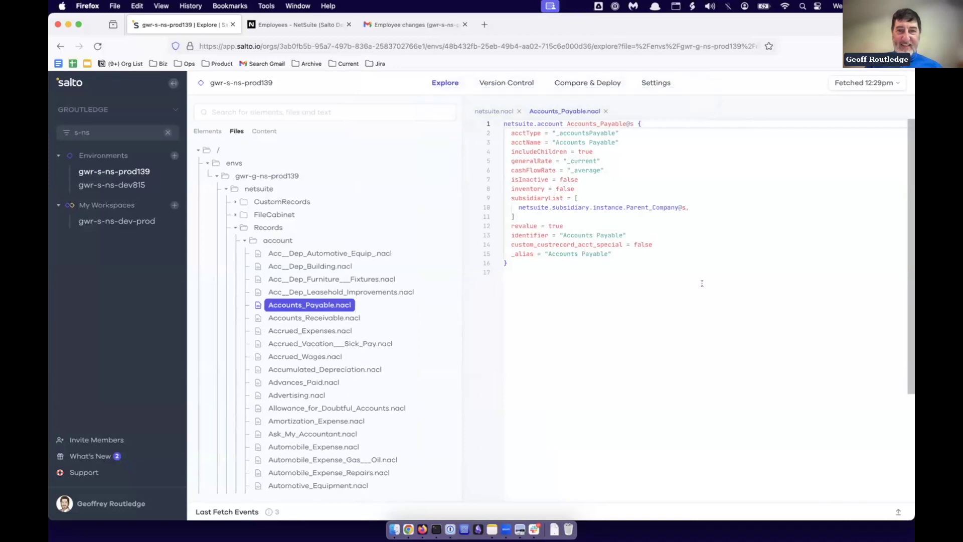
In Monitor Changes, switch off Workflow, SuiteScript warning, Dev alert and Integration points notifications.
{"action": "left_click", "coordinate": [656, 82]}
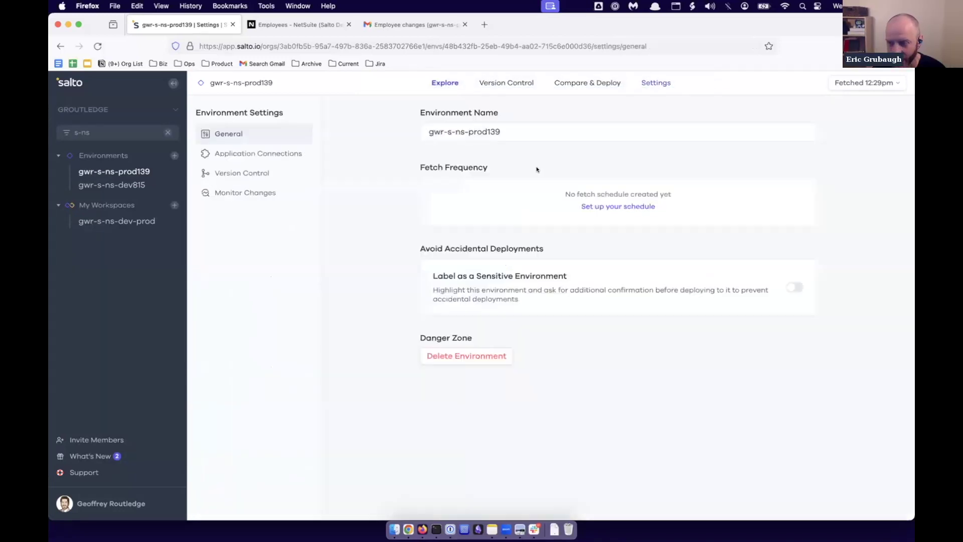
{"action": "left_click", "coordinate": [242, 190]}
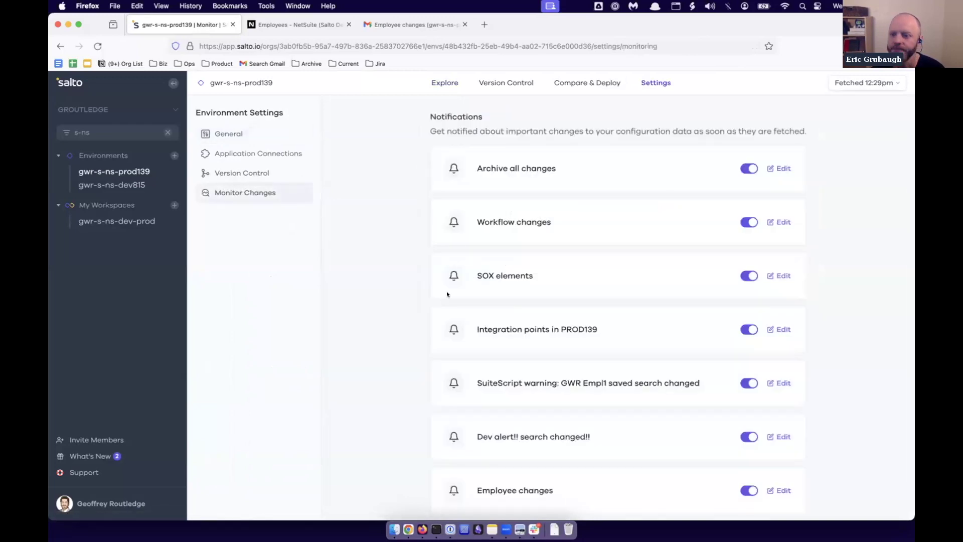
{"action": "scroll", "coordinate": [400, 311], "scroll_direction": "down", "scroll_amount": 2}
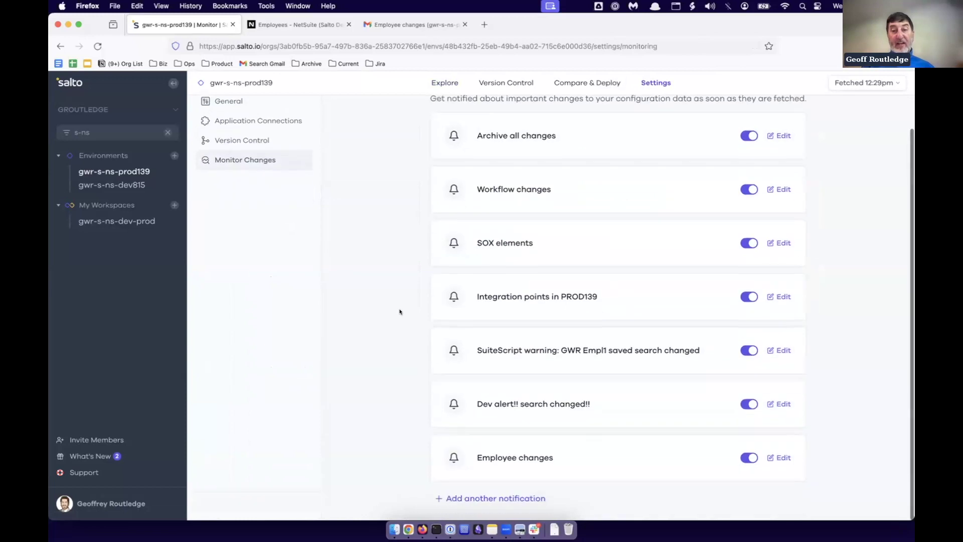
{"action": "left_click", "coordinate": [749, 137]}
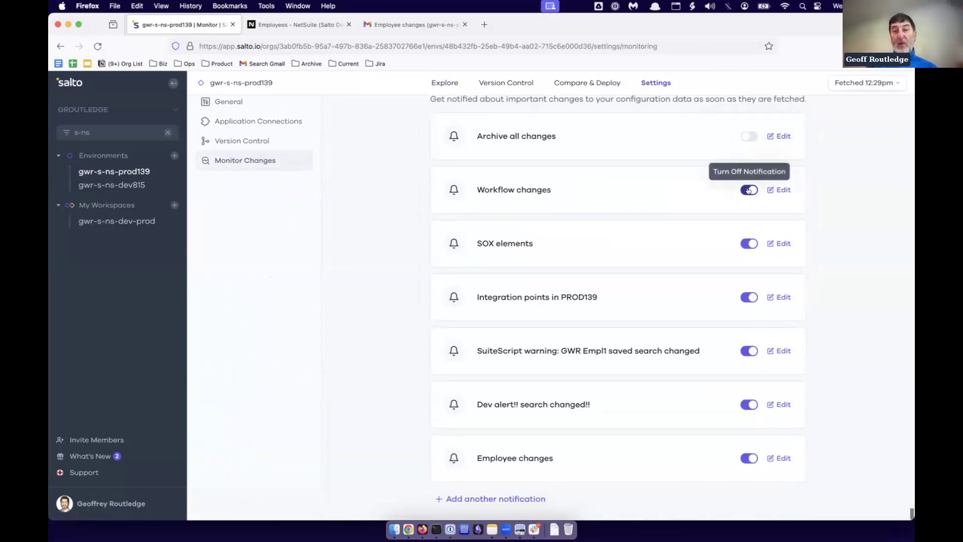
{"action": "left_click", "coordinate": [748, 190]}
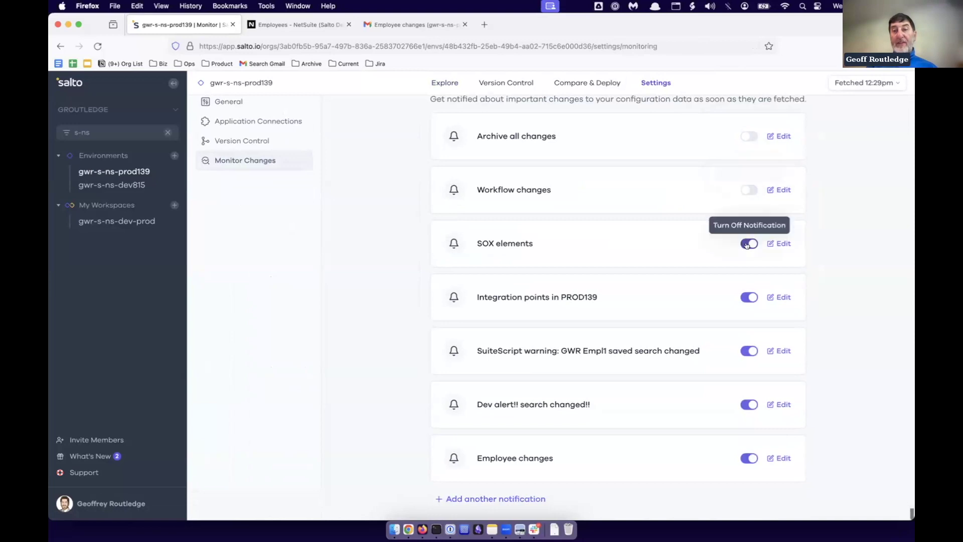
{"action": "left_click", "coordinate": [749, 350]}
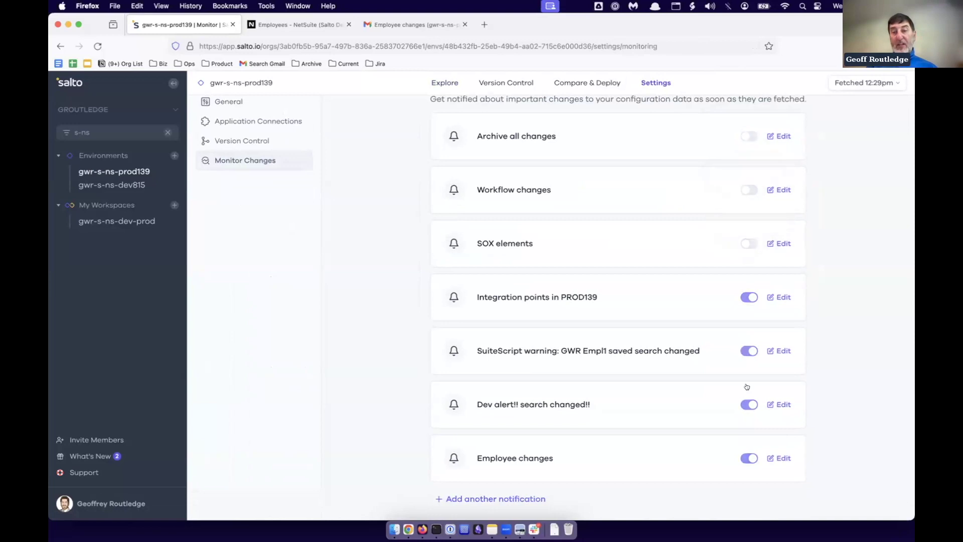
{"action": "left_click", "coordinate": [748, 402]}
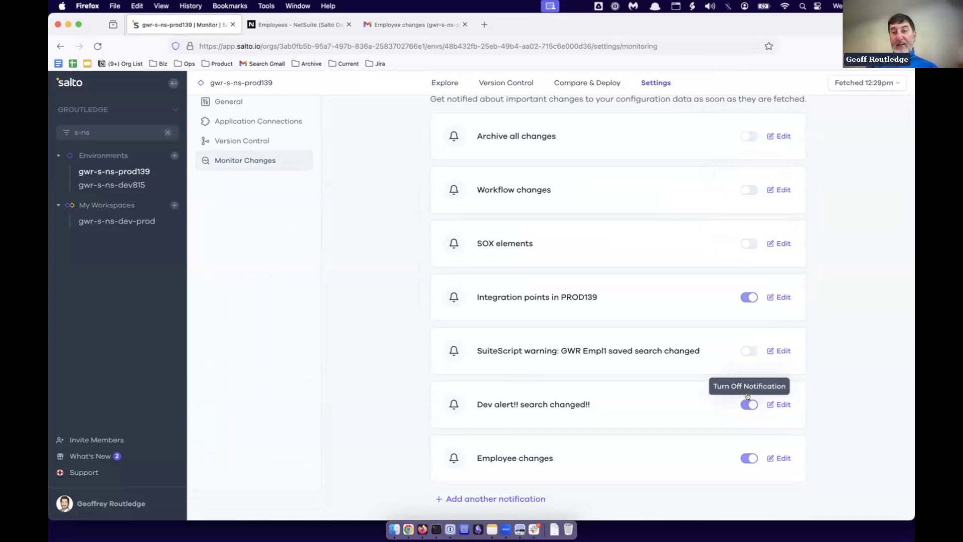
{"action": "left_click", "coordinate": [748, 300]}
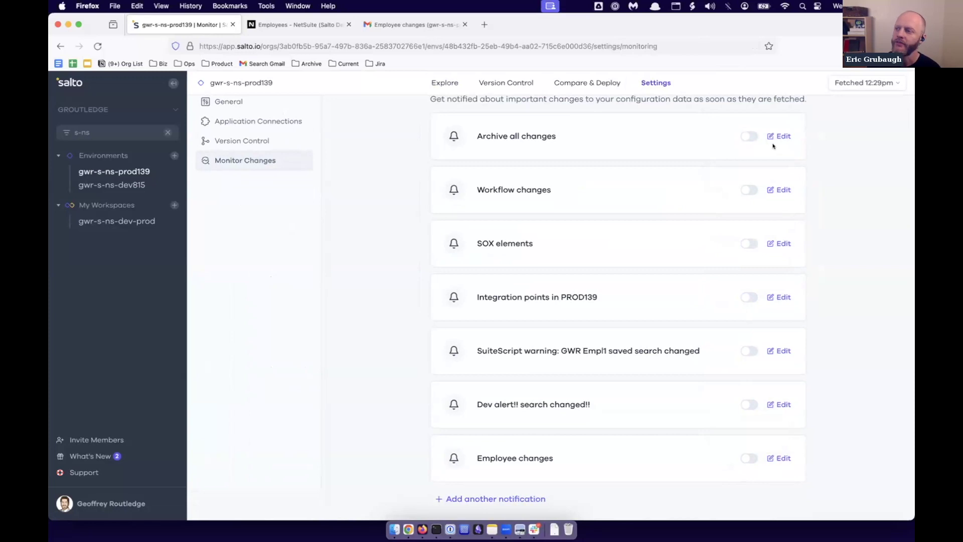
{"action": "scroll", "coordinate": [772, 172], "scroll_direction": "up", "scroll_amount": 2}
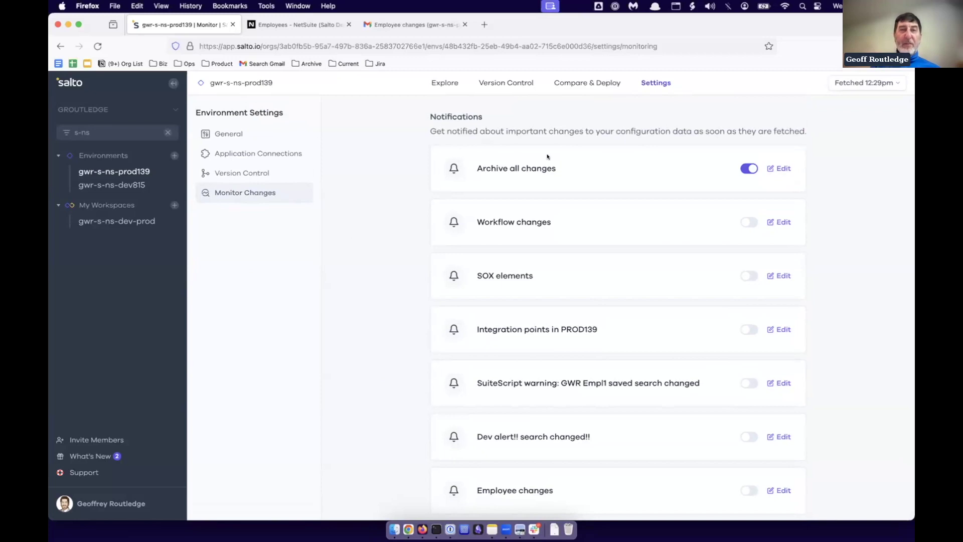
Choose Restore to a previous version, pick today's 12:15pm version, and create the deployment.
{"action": "left_click", "coordinate": [579, 83]}
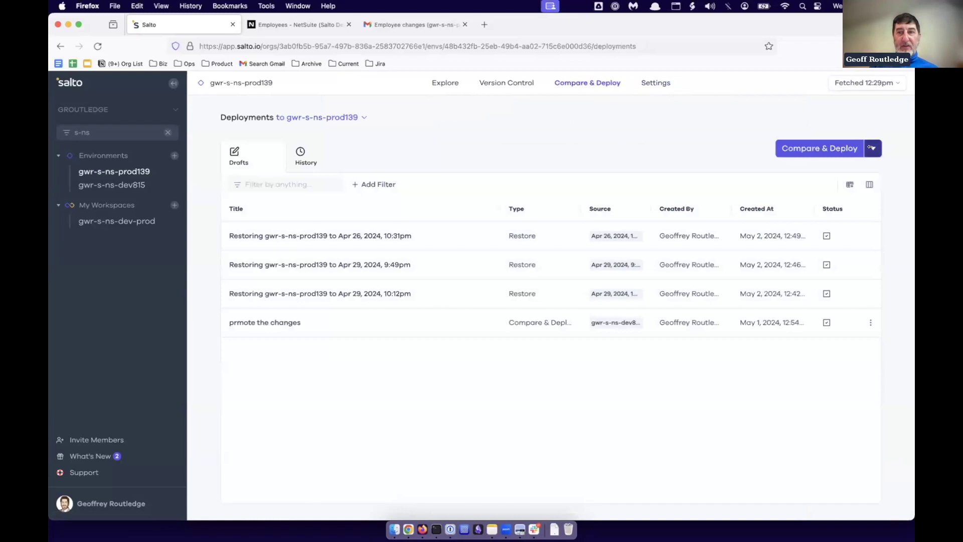
{"action": "left_click", "coordinate": [873, 149]}
{"action": "left_click", "coordinate": [705, 360]}
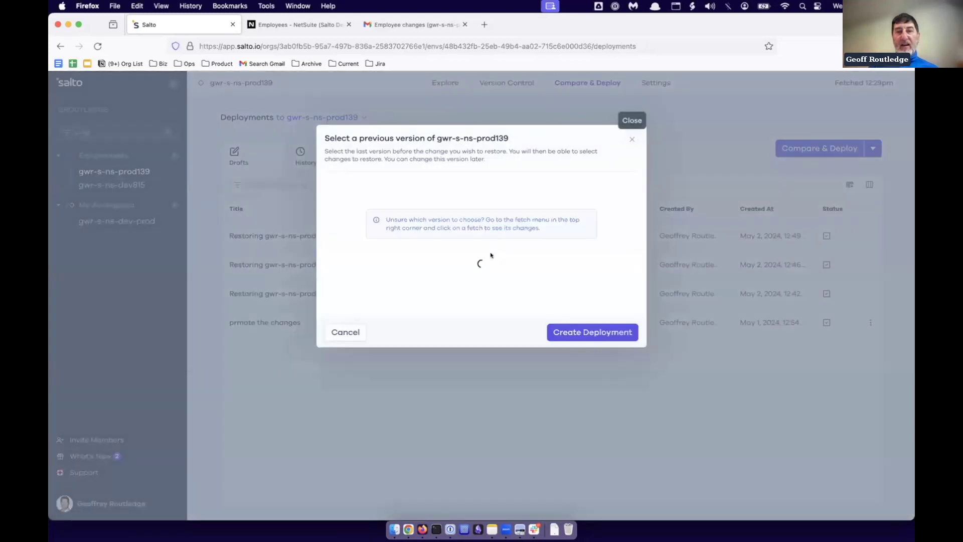
{"action": "left_click", "coordinate": [407, 262]}
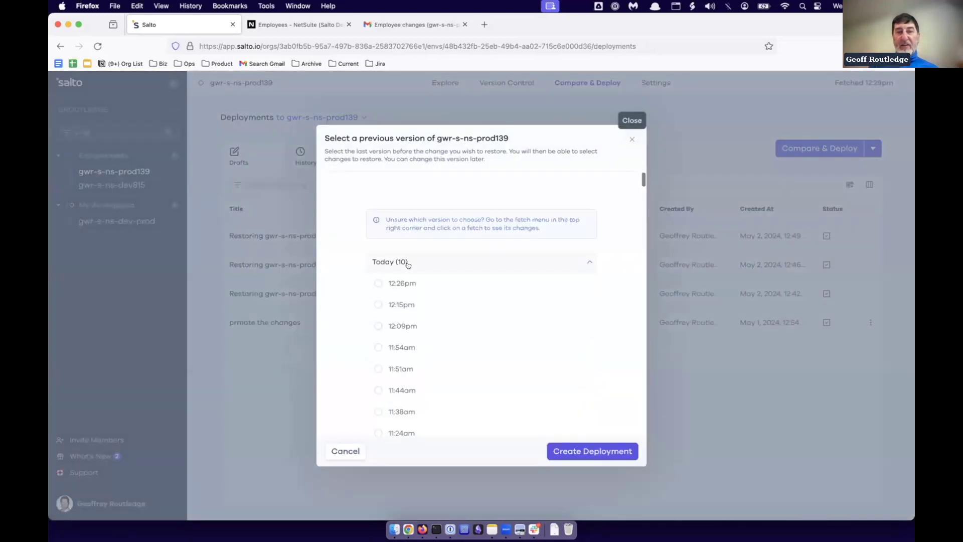
{"action": "left_click", "coordinate": [377, 305]}
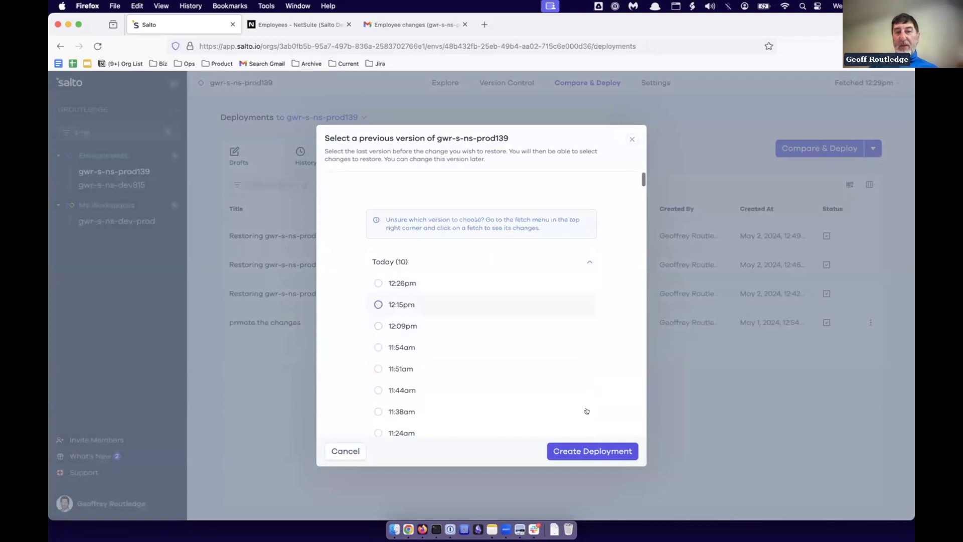
{"action": "left_click", "coordinate": [577, 452]}
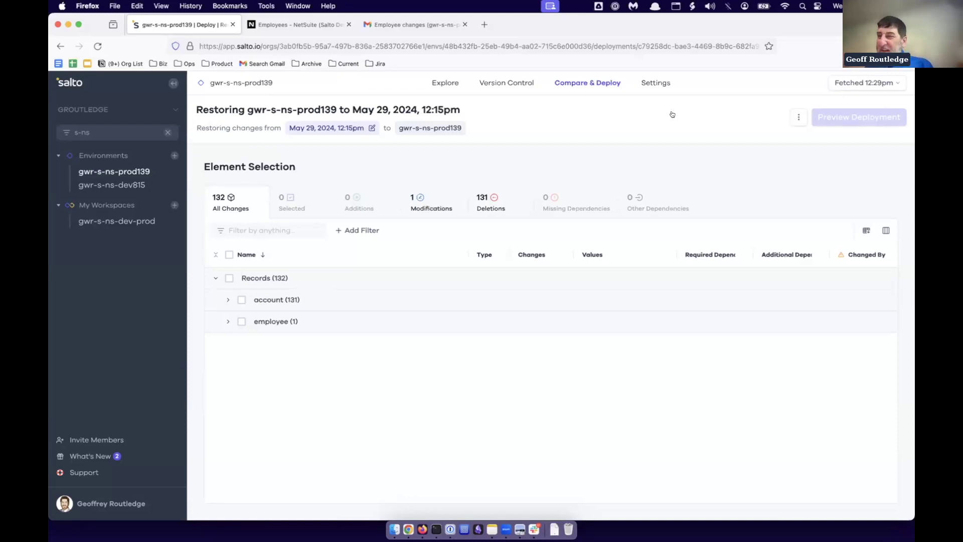
Show the fetch history with its Full, Change-Based and Custom Fetch options.
{"action": "left_click", "coordinate": [864, 83]}
{"action": "left_click", "coordinate": [889, 280]}
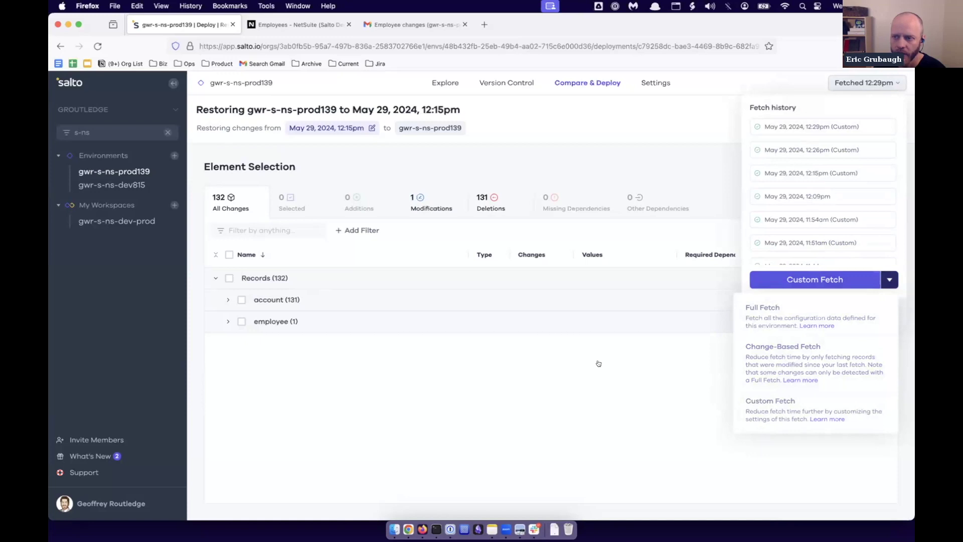
Close the fetch history and switch to the Explore page's file tree.
{"action": "left_click", "coordinate": [584, 379]}
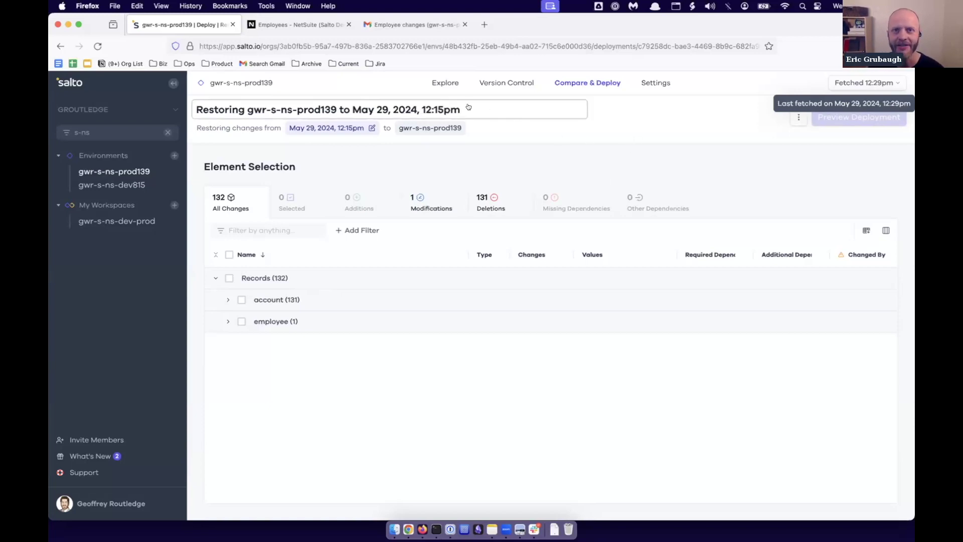
{"action": "left_click", "coordinate": [438, 81]}
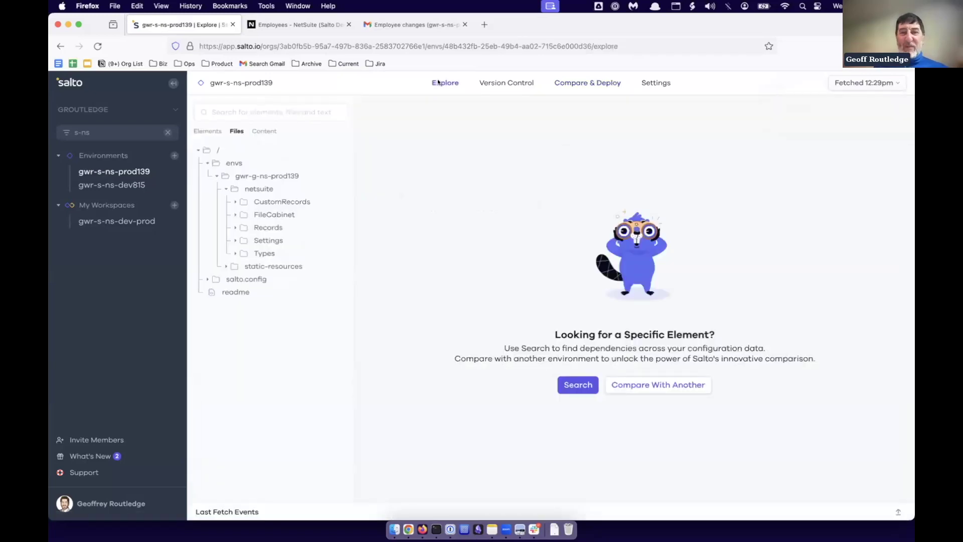
Expand Records in a widened file tree, browse it, and bring up Support help.
{"action": "left_click", "coordinate": [239, 224]}
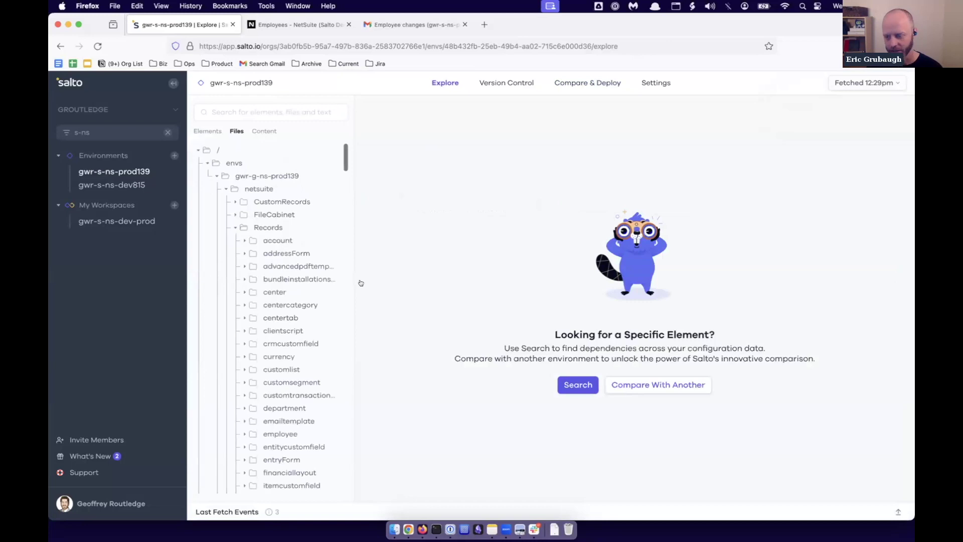
{"action": "left_click_drag", "start_coordinate": [355, 281], "coordinate": [380, 351]}
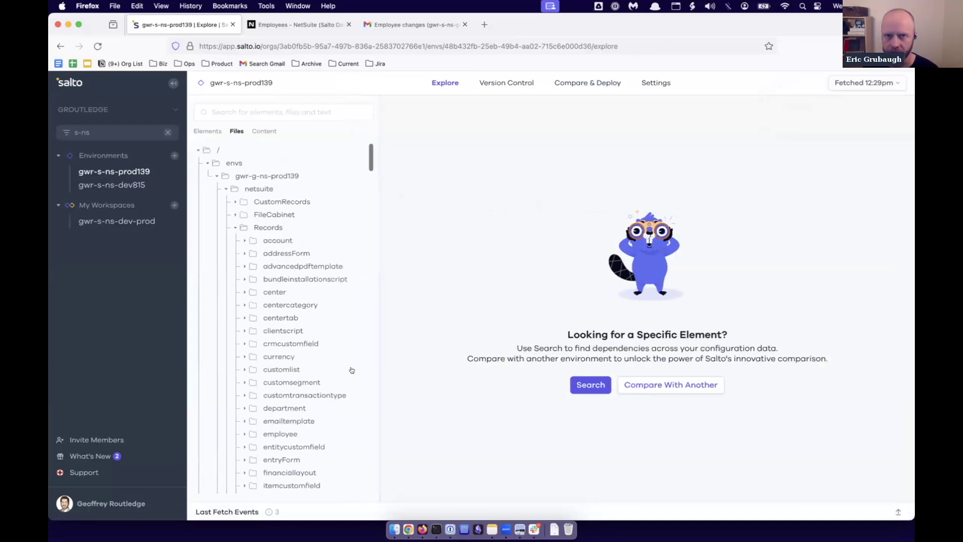
{"action": "scroll", "coordinate": [289, 327], "scroll_direction": "down", "scroll_amount": 1}
{"action": "scroll", "coordinate": [289, 327], "scroll_direction": "down", "scroll_amount": 3}
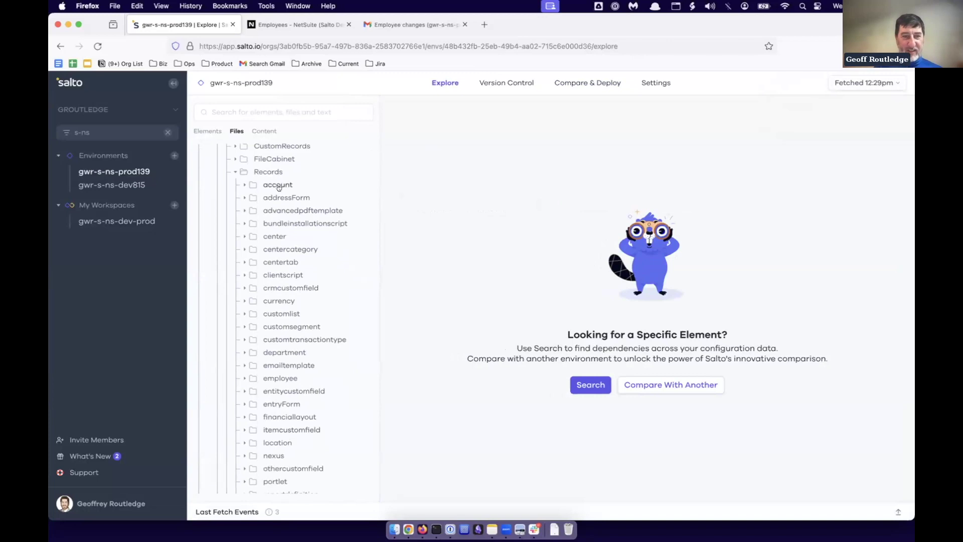
{"action": "scroll", "coordinate": [288, 387], "scroll_direction": "down", "scroll_amount": 3}
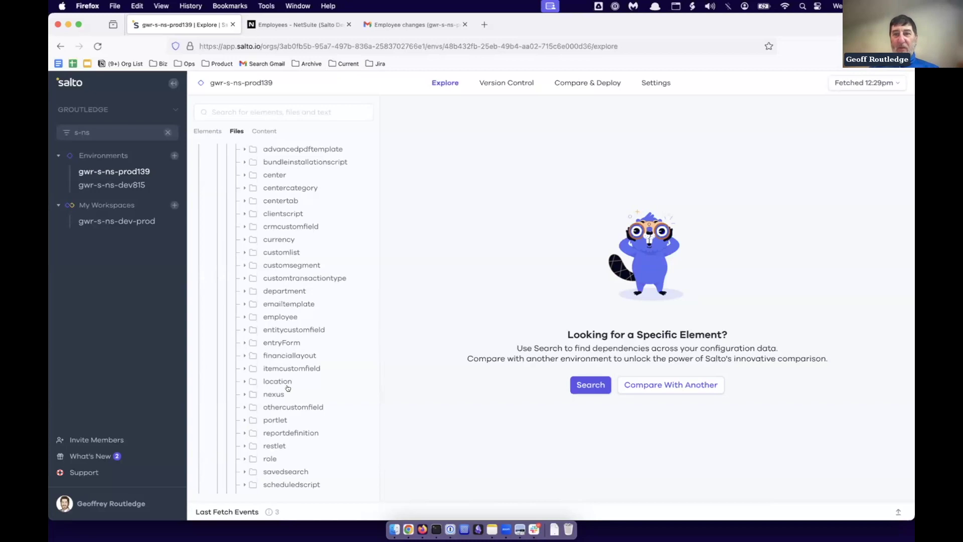
{"action": "left_click", "coordinate": [73, 473]}
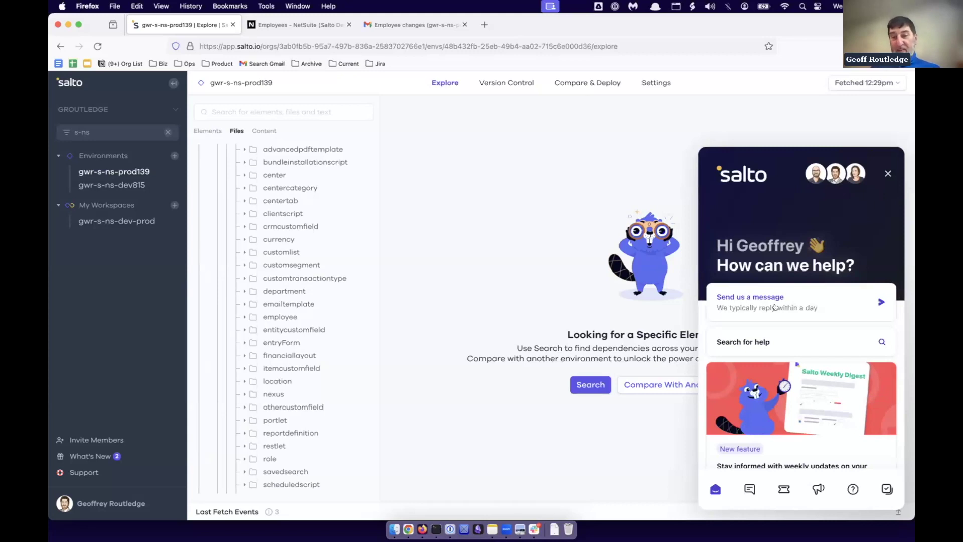
Look through past support conversations, return to the help home, and close the chat.
{"action": "left_click", "coordinate": [775, 303]}
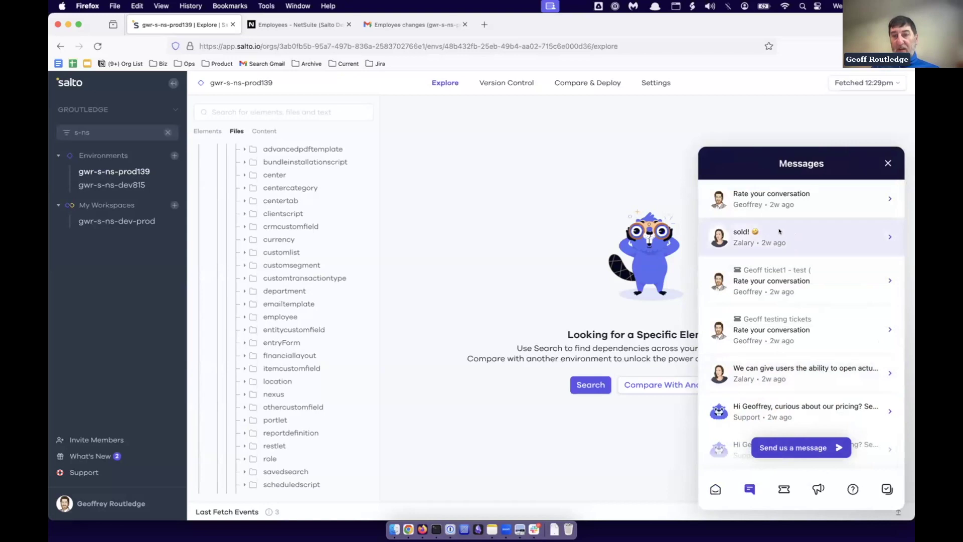
{"action": "left_click", "coordinate": [714, 489]}
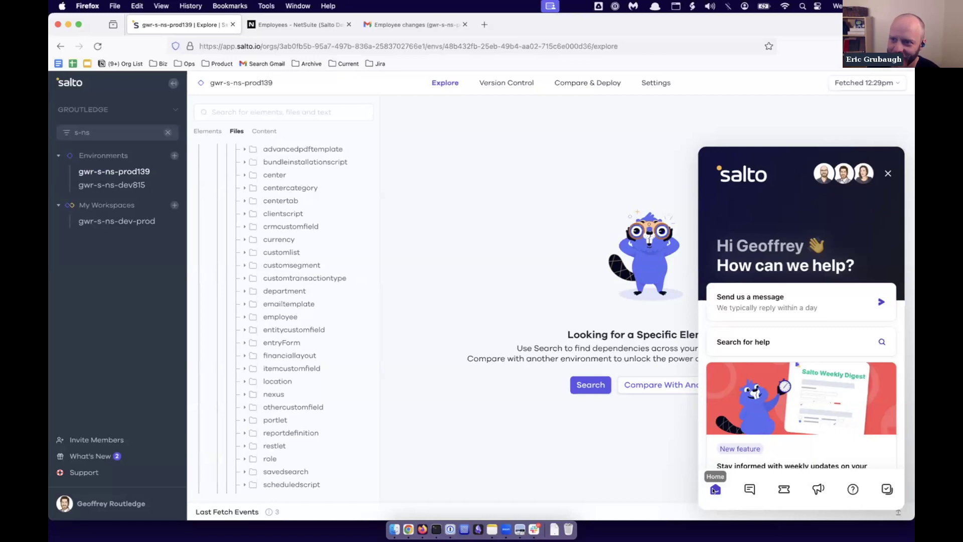
{"action": "left_click", "coordinate": [889, 173]}
Collapse Records and open salto.config > adapters > netsuite > netsuite.nacl in the editor.
{"action": "scroll", "coordinate": [324, 221], "scroll_direction": "up", "scroll_amount": 5}
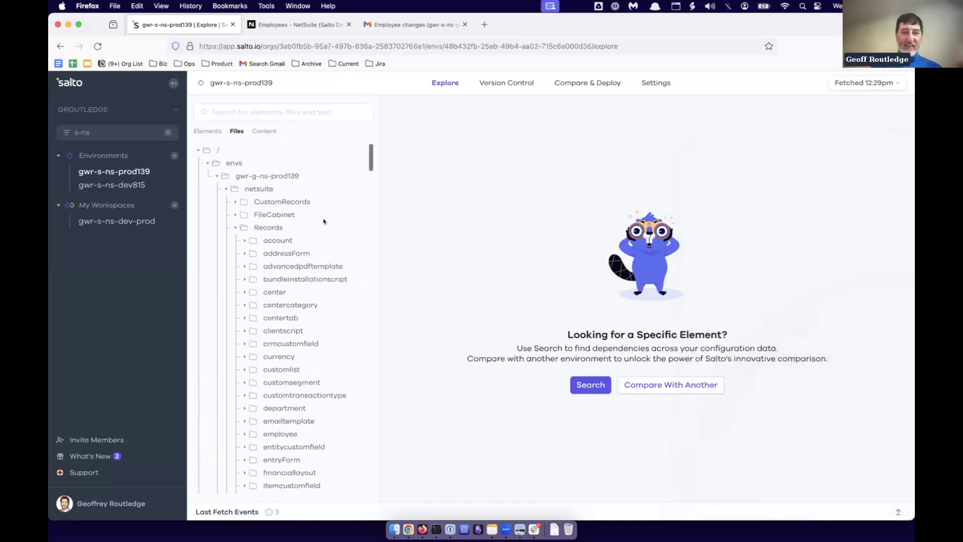
{"action": "left_click", "coordinate": [231, 229]}
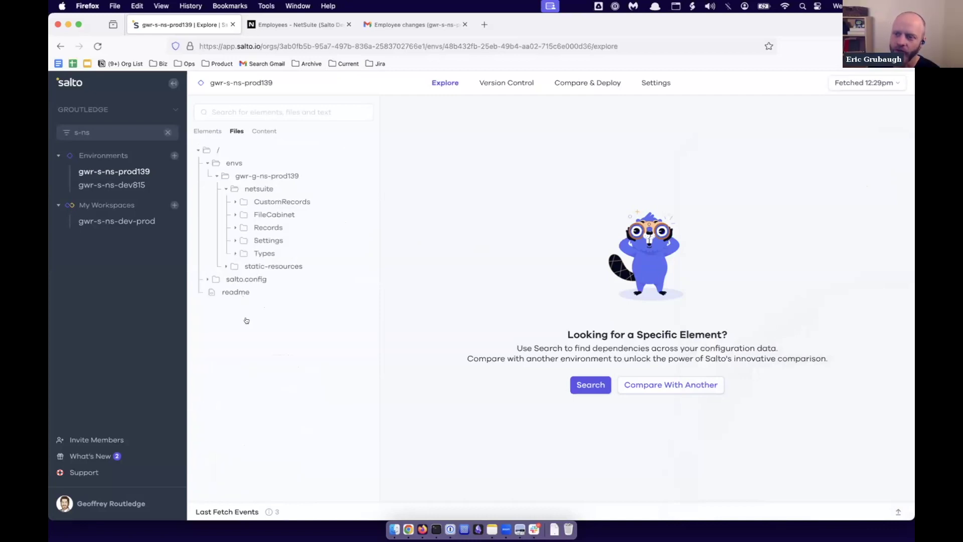
{"action": "left_click", "coordinate": [251, 280]}
{"action": "left_click", "coordinate": [253, 292]}
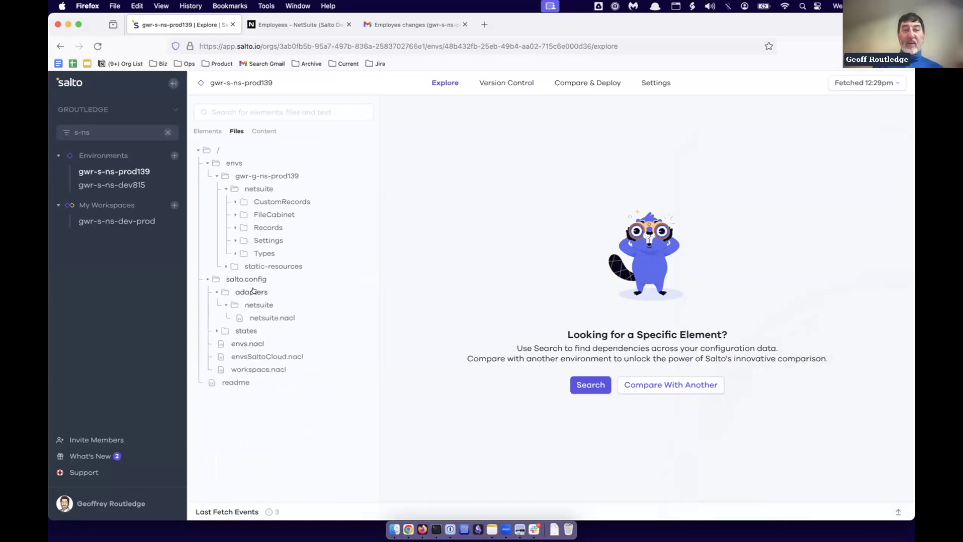
{"action": "left_click", "coordinate": [269, 316]}
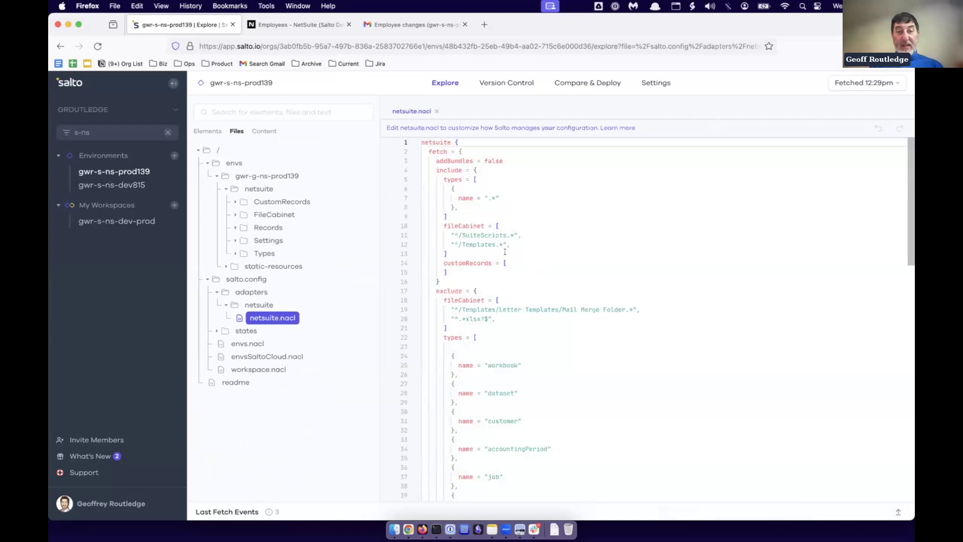
Review the fileCabinet include and exclude patterns, ending with the '^/Templates.*' include line selected.
{"action": "double_click", "coordinate": [497, 236]}
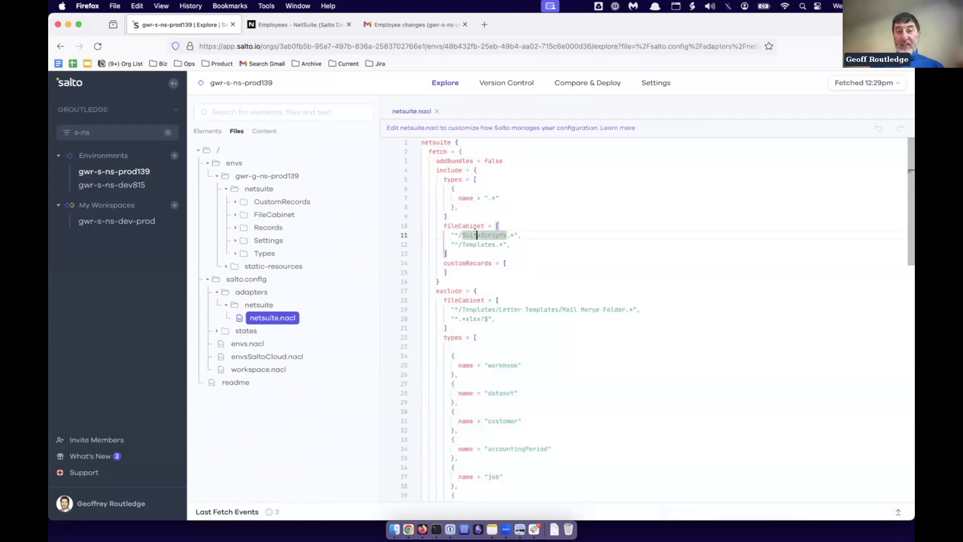
{"action": "double_click", "coordinate": [481, 244]}
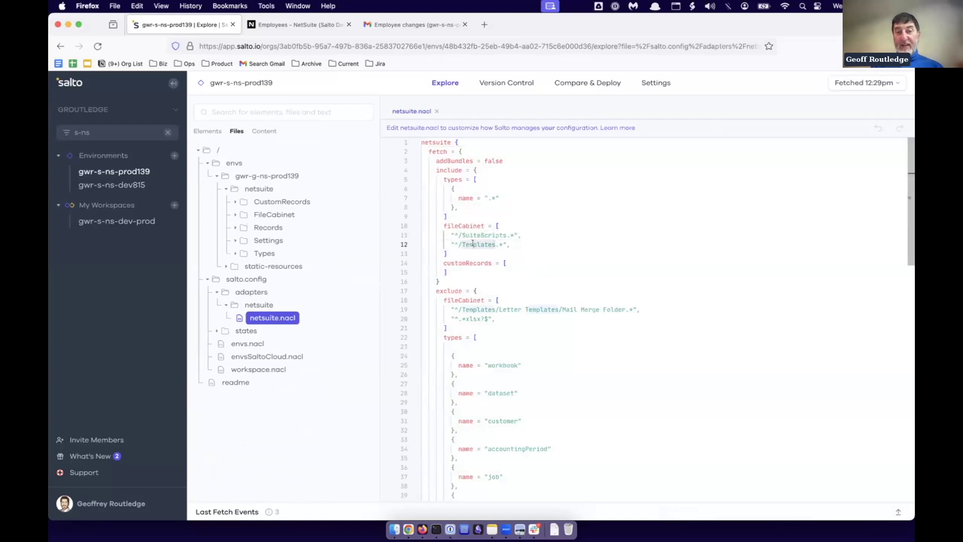
{"action": "double_click", "coordinate": [471, 310]}
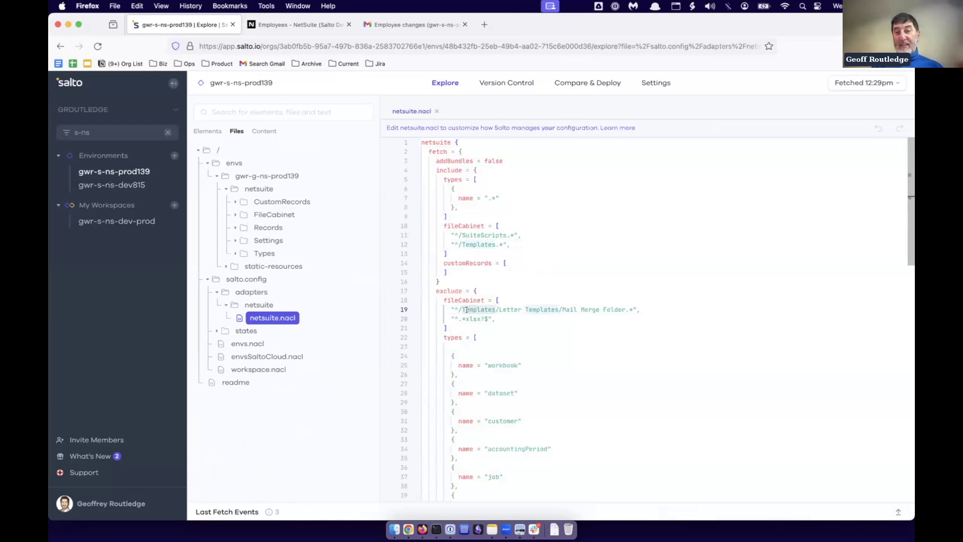
{"action": "left_click_drag", "start_coordinate": [562, 310], "coordinate": [627, 309]}
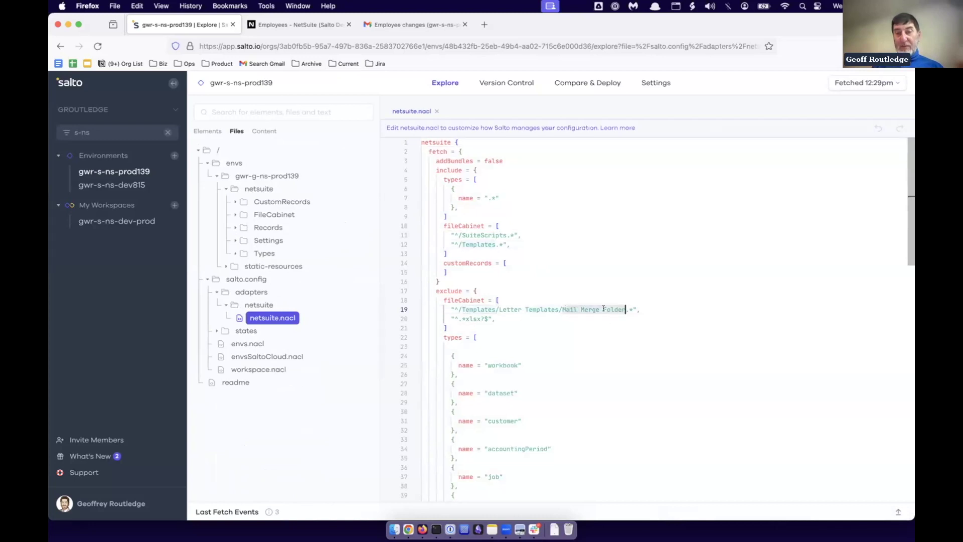
{"action": "double_click", "coordinate": [469, 319]}
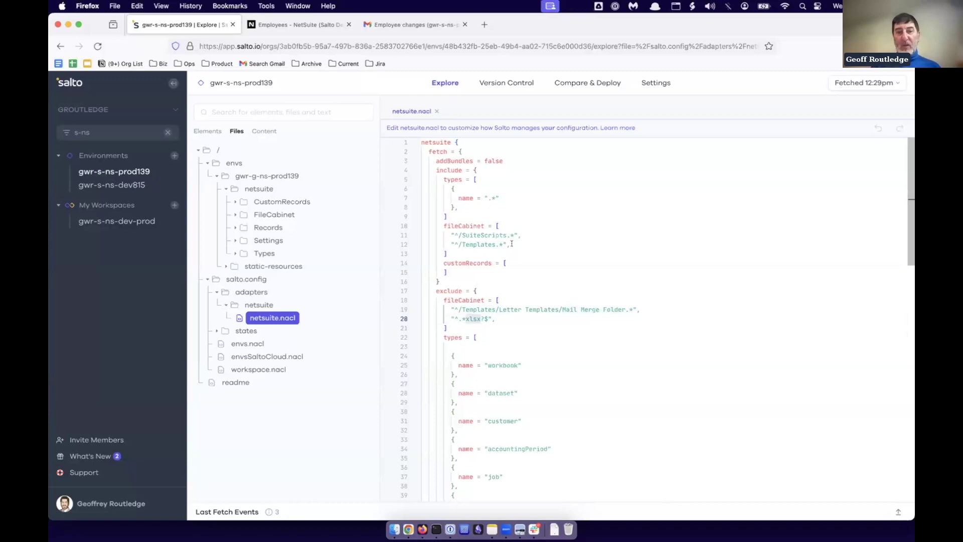
{"action": "left_click_drag", "start_coordinate": [451, 240], "coordinate": [502, 244]}
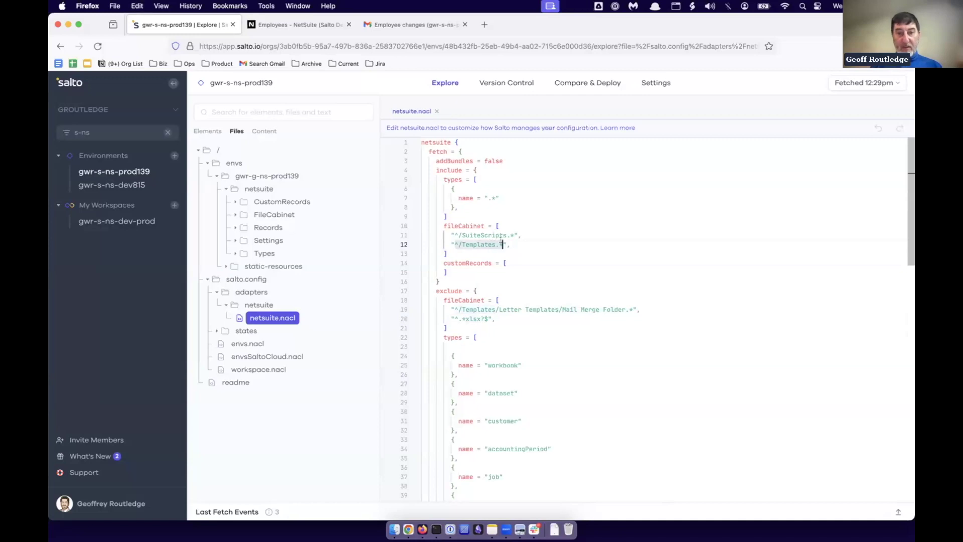
{"action": "triple_click", "coordinate": [465, 244]}
Duplicate the '^/Templates.*' include line and rename the copy to SuiteBundles.
{"action": "left_click", "coordinate": [530, 245]}
{"action": "key", "text": "Return"}
{"action": "type", "text": "\"^/Templates.*\","}
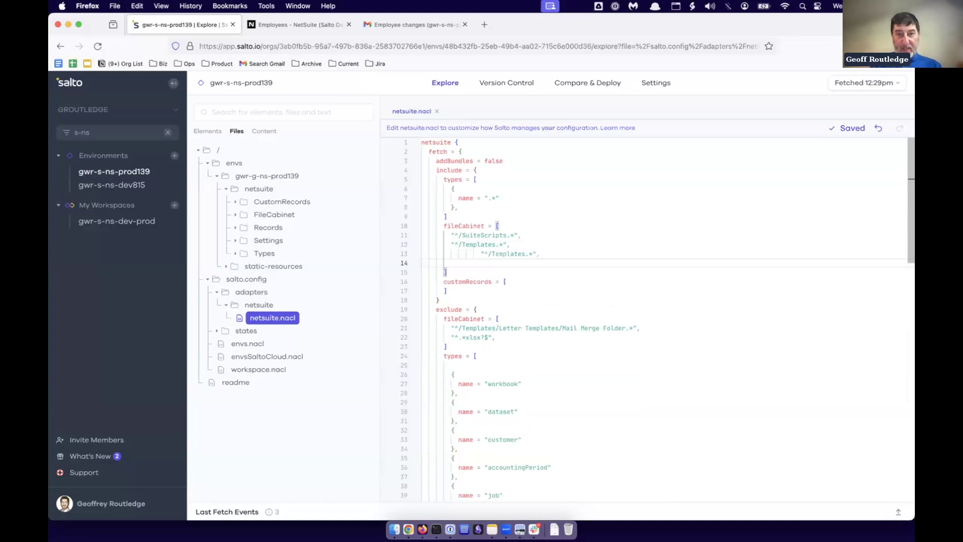
{"action": "left_click", "coordinate": [473, 253]}
{"action": "key", "text": "BackSpace"}
{"action": "key", "text": "BackSpace"}
{"action": "key", "text": "BackSpace"}
{"action": "key", "text": "BackSpace"}
{"action": "key", "text": "BackSpace"}
{"action": "key", "text": "BackSpace"}
{"action": "key", "text": "BackSpace"}
{"action": "key", "text": "BackSpace"}
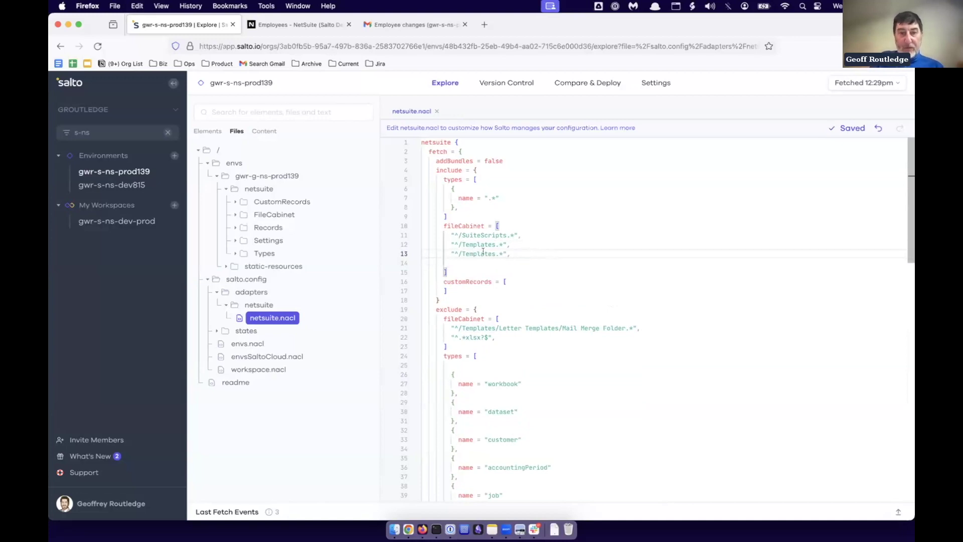
{"action": "double_click", "coordinate": [473, 254]}
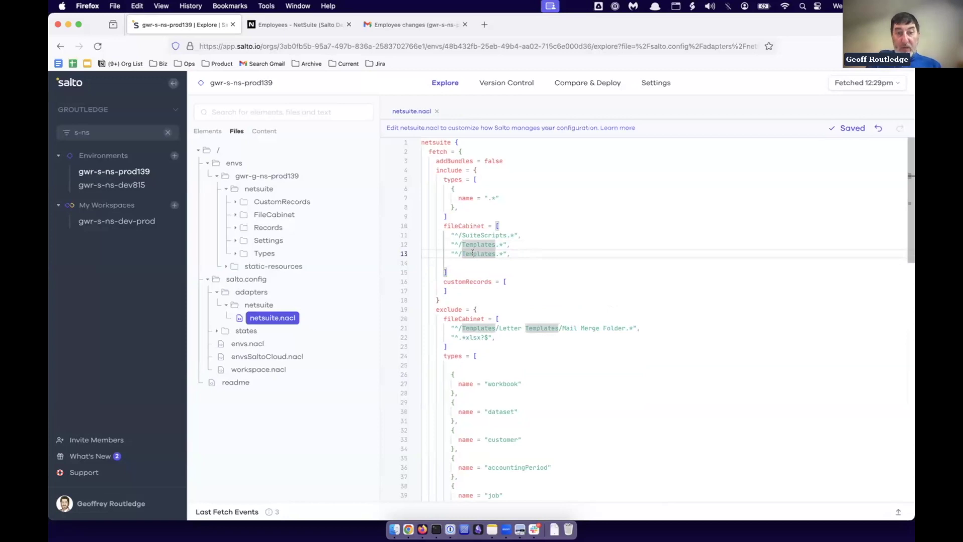
{"action": "type", "text": "Suite"}
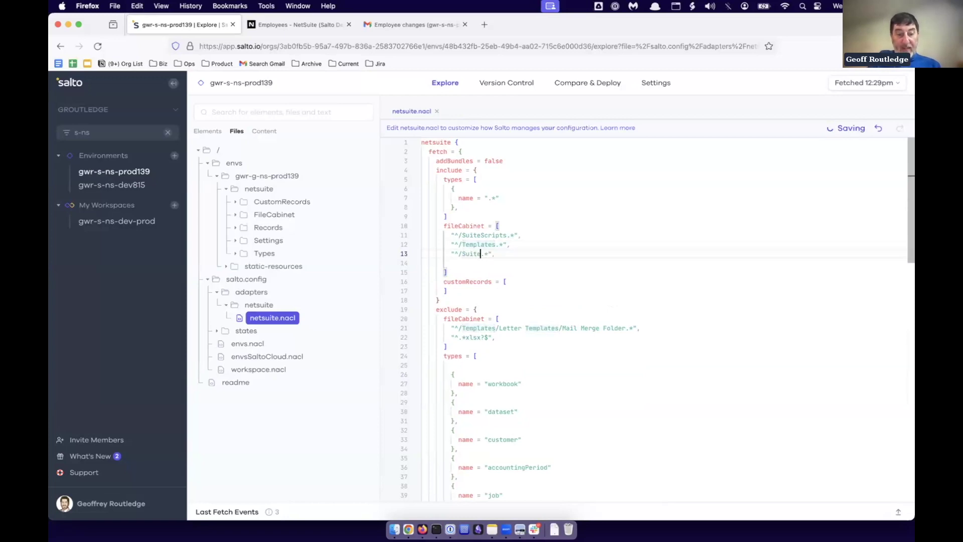
{"action": "type", "text": "Bundles"}
Remove the leftover blank line and correct the 'SuiteBujdles' typo to 'SuiteBundles'.
{"action": "key", "text": "Down"}
{"action": "key", "text": "BackSpace"}
{"action": "type", "text": "n"}
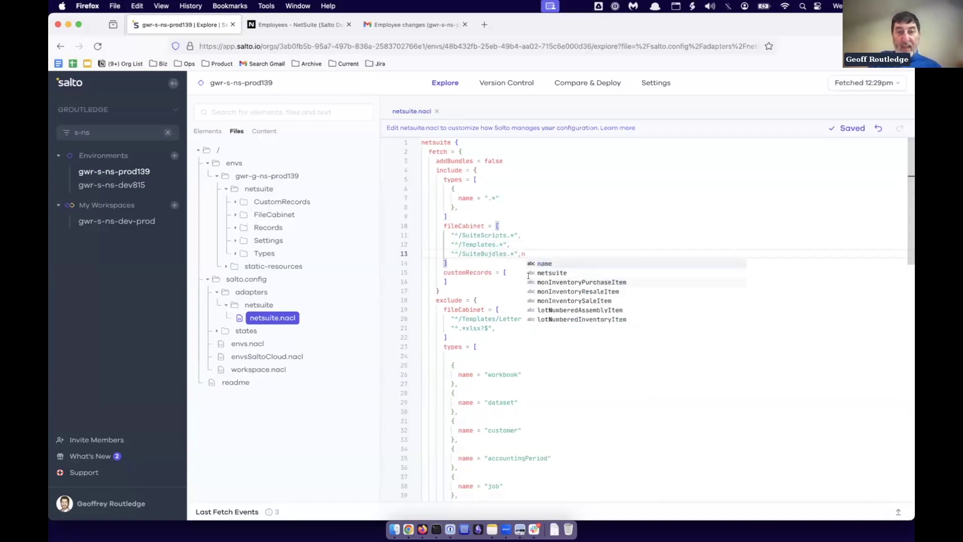
{"action": "key", "text": "BackSpace"}
{"action": "key", "text": "Left"}
{"action": "key", "text": "Left"}
{"action": "key", "text": "Left"}
{"action": "key", "text": "Left"}
{"action": "key", "text": "Left"}
{"action": "key", "text": "Left"}
{"action": "key", "text": "Left"}
{"action": "key", "text": "Left"}
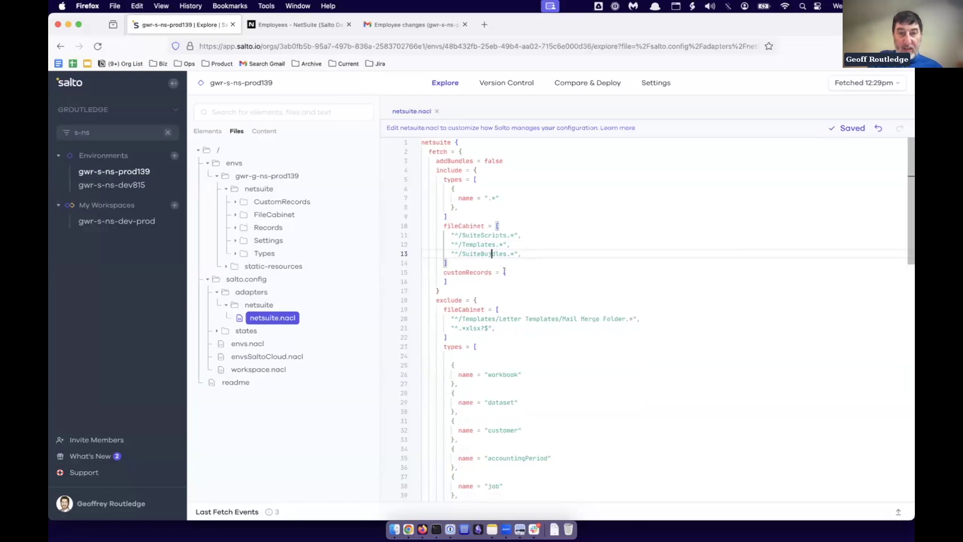
{"action": "key", "text": "BackSpace"}
{"action": "type", "text": "n"}
{"action": "left_click", "coordinate": [585, 344]}
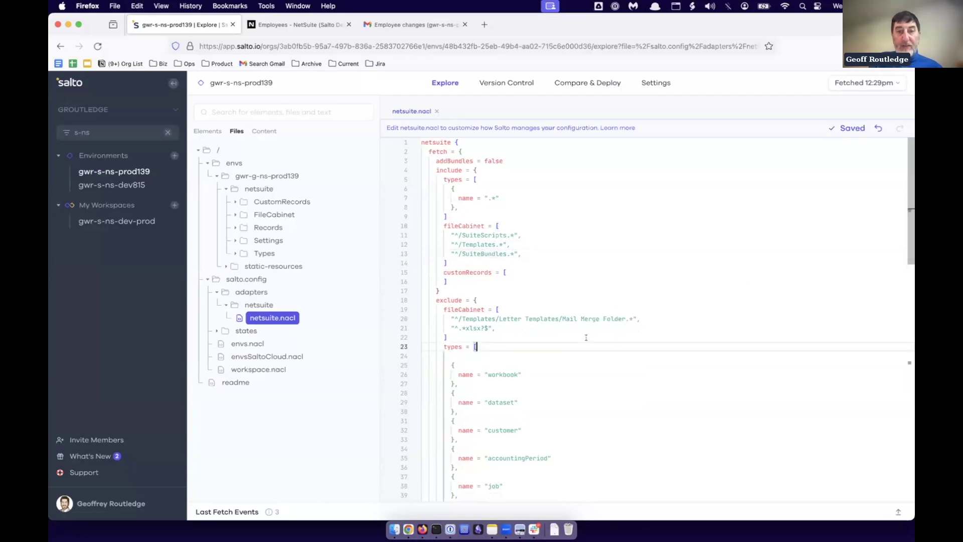
{"action": "left_click", "coordinate": [506, 253]}
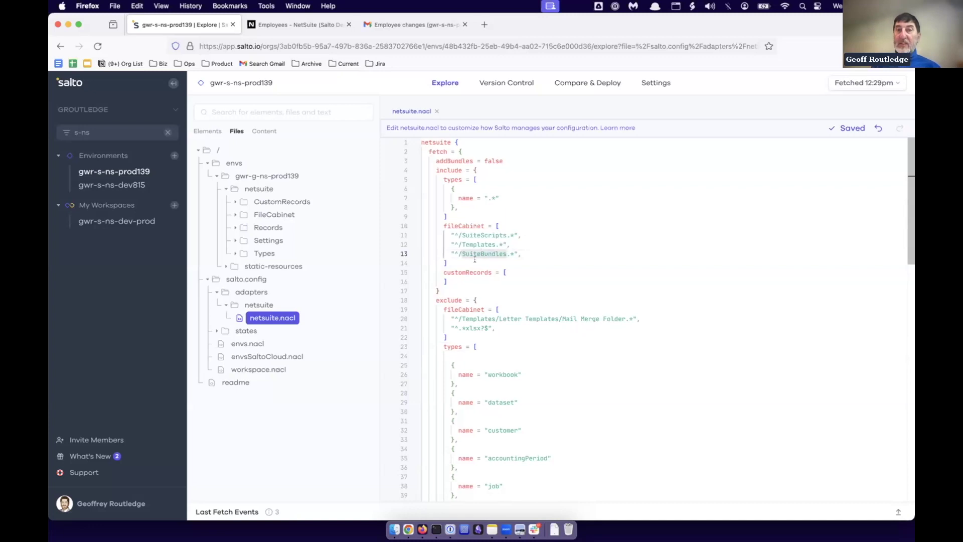
{"action": "left_click", "coordinate": [520, 330]}
Add a blank line in the exclude fileCabinet list, then close netsuite.nacl.
{"action": "key", "text": "Return"}
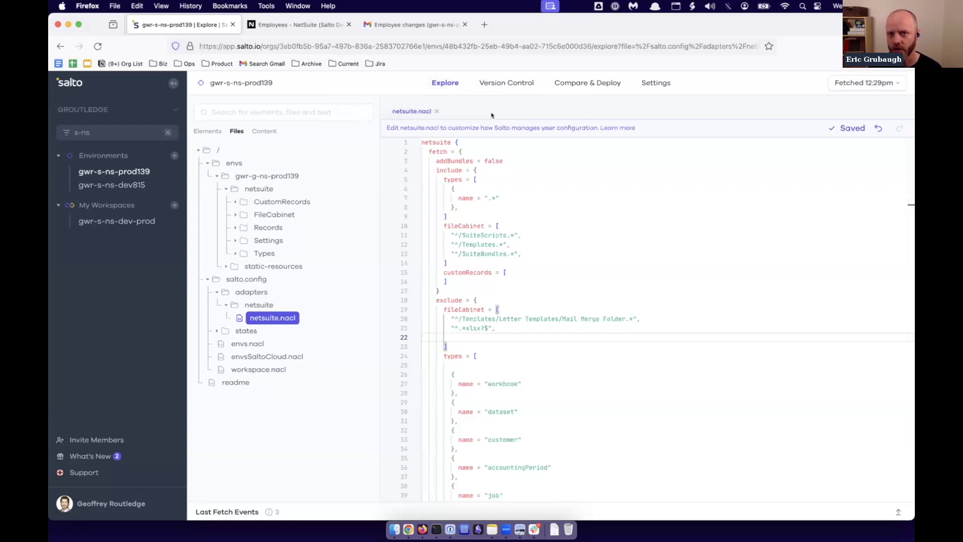
{"action": "left_click", "coordinate": [437, 111]}
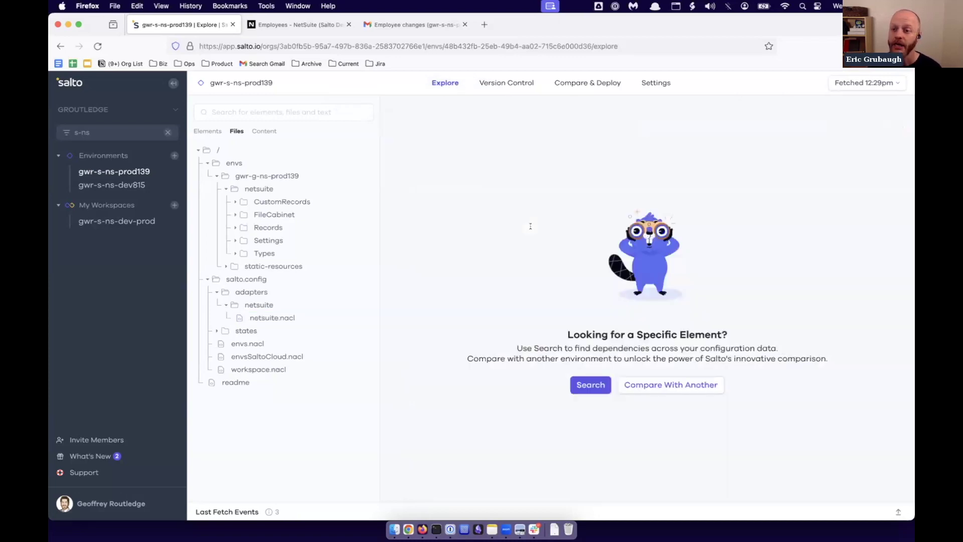